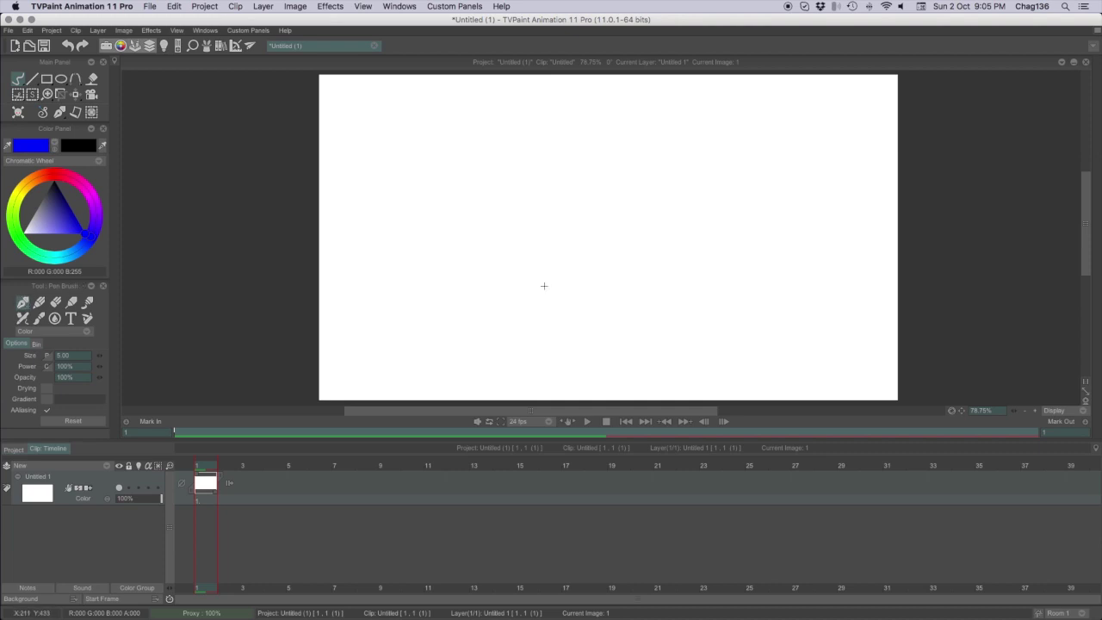
# Scribble thin and thick blue freehand strokes across the upper part of the canvas with the Pen Brush.
pyautogui.moveTo(846, 295)
pyautogui.mouseDown()
pyautogui.moveTo(777, 212)
pyautogui.moveTo(833, 324)
pyautogui.mouseUp()
pyautogui.moveTo(715, 198)
pyautogui.mouseDown()
pyautogui.moveTo(494, 97)
pyautogui.moveTo(483, 97)
pyautogui.moveTo(508, 114)
pyautogui.moveTo(427, 98)
pyautogui.moveTo(452, 115)
pyautogui.moveTo(431, 136)
pyautogui.moveTo(341, 136)
pyautogui.mouseUp()
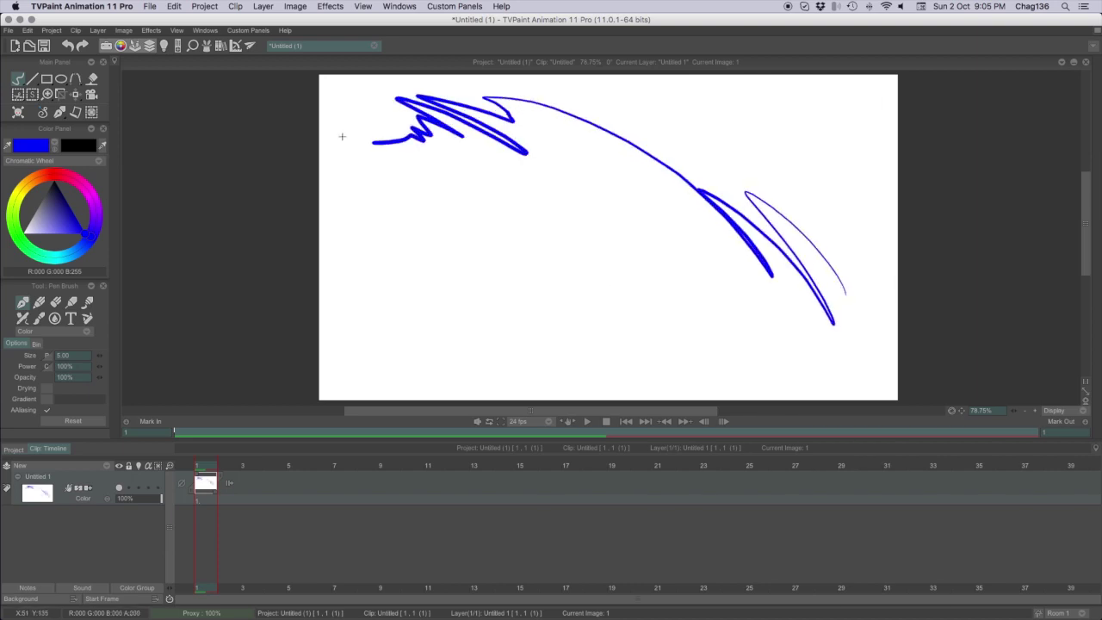
# Switch to the Oil Brush and paint blue dabs, long loops, zigzag patches and filled circles across the canvas.
pyautogui.click(87, 302)
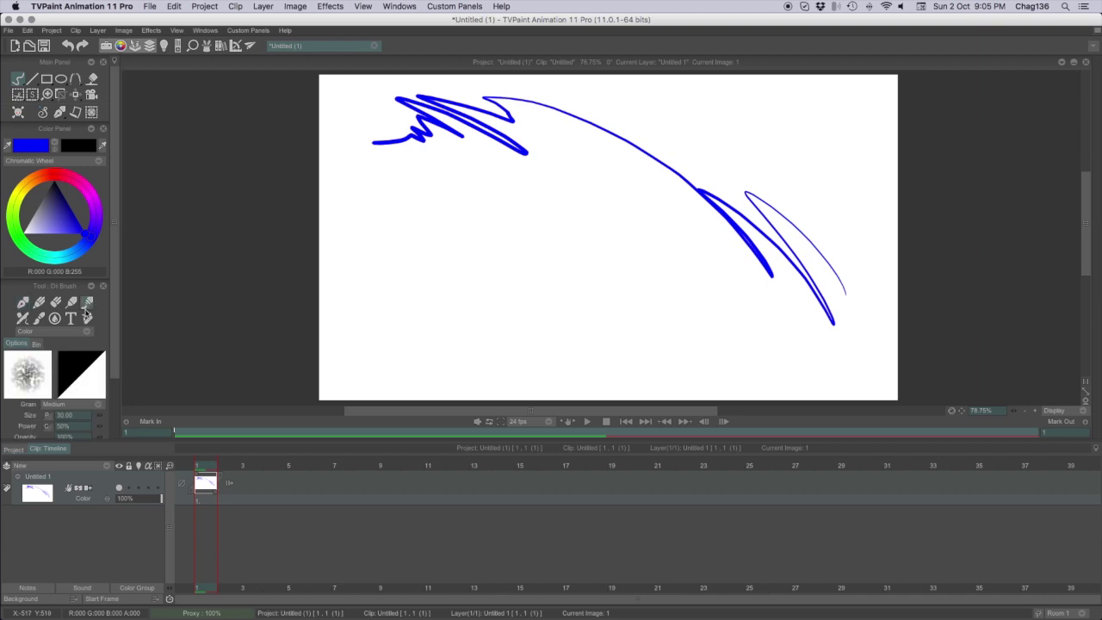
pyautogui.moveTo(664, 335)
pyautogui.mouseDown()
pyautogui.moveTo(656, 317)
pyautogui.moveTo(515, 234)
pyautogui.moveTo(486, 244)
pyautogui.mouseUp()
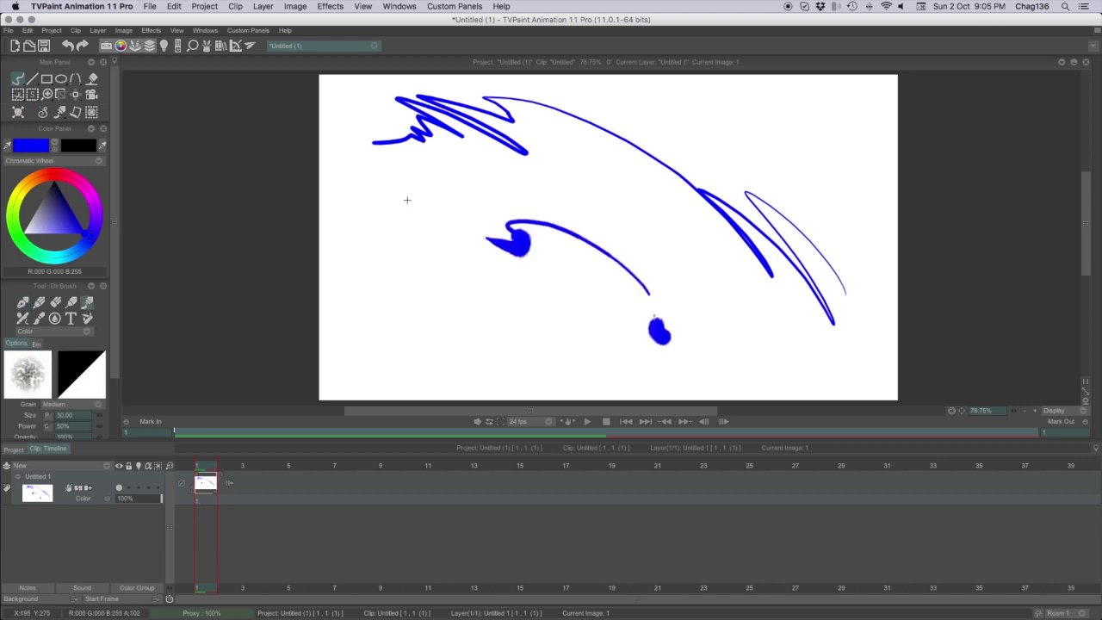
pyautogui.moveTo(406, 199); pyautogui.dragTo(359, 191)
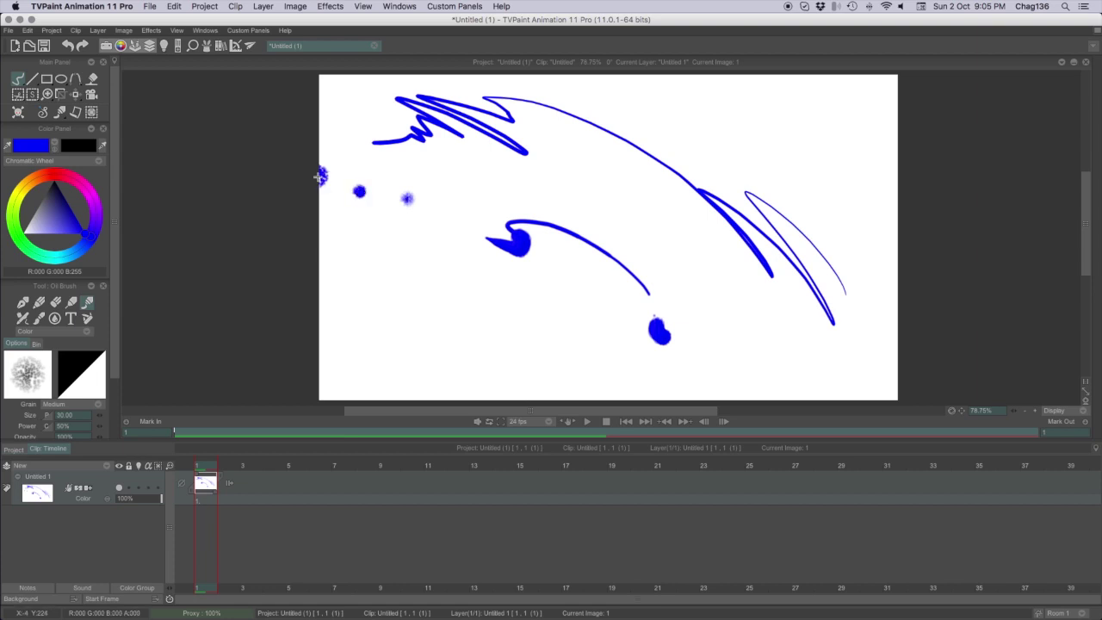
pyautogui.moveTo(717, 297)
pyautogui.mouseDown()
pyautogui.moveTo(536, 165)
pyautogui.moveTo(700, 283)
pyautogui.moveTo(648, 254)
pyautogui.moveTo(647, 278)
pyautogui.moveTo(473, 296)
pyautogui.moveTo(563, 347)
pyautogui.moveTo(548, 318)
pyautogui.moveTo(384, 235)
pyautogui.moveTo(560, 360)
pyautogui.moveTo(452, 295)
pyautogui.moveTo(485, 344)
pyautogui.moveTo(441, 347)
pyautogui.moveTo(403, 324)
pyautogui.moveTo(418, 290)
pyautogui.moveTo(471, 283)
pyautogui.moveTo(665, 309)
pyautogui.moveTo(614, 82)
pyautogui.moveTo(815, 297)
pyautogui.moveTo(644, 96)
pyautogui.moveTo(683, 116)
pyautogui.moveTo(776, 203)
pyautogui.moveTo(705, 201)
pyautogui.mouseUp()
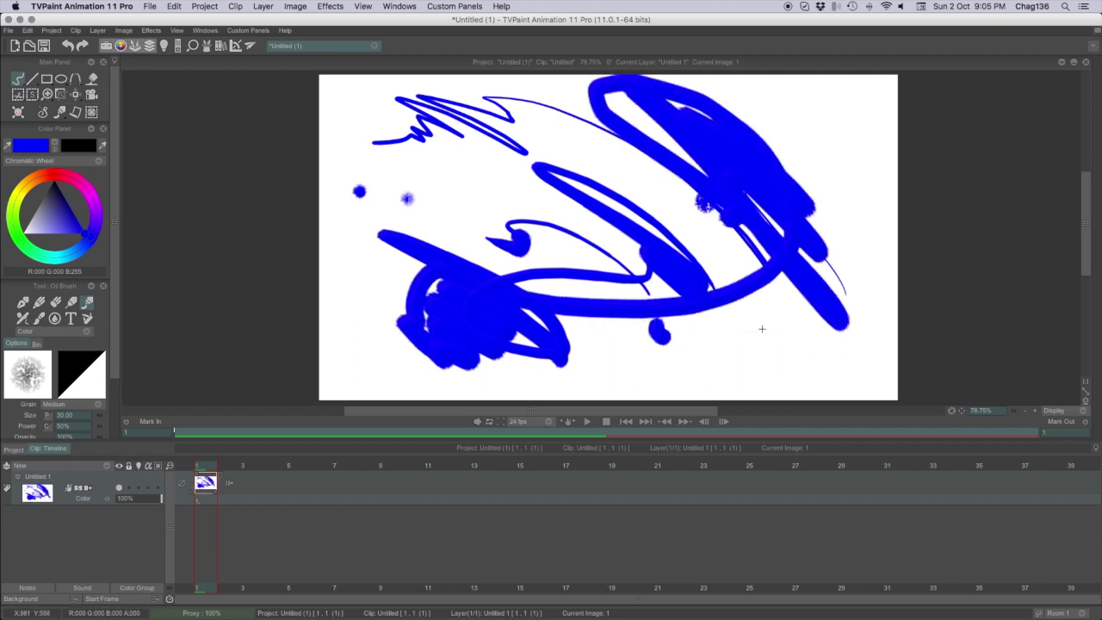
pyautogui.moveTo(762, 329)
pyautogui.mouseDown()
pyautogui.moveTo(752, 354)
pyautogui.moveTo(742, 319)
pyautogui.moveTo(716, 377)
pyautogui.moveTo(707, 329)
pyautogui.moveTo(579, 355)
pyautogui.mouseUp()
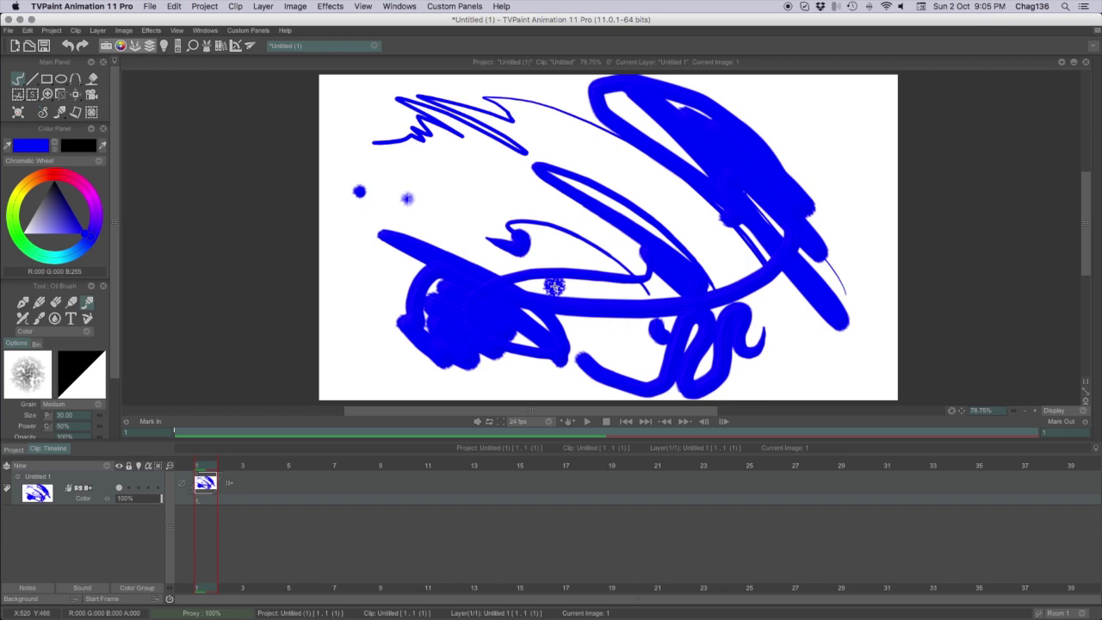
pyautogui.moveTo(771, 297); pyautogui.dragTo(822, 362)
pyautogui.moveTo(464, 150)
pyautogui.mouseDown()
pyautogui.moveTo(452, 215)
pyautogui.moveTo(428, 161)
pyautogui.mouseUp()
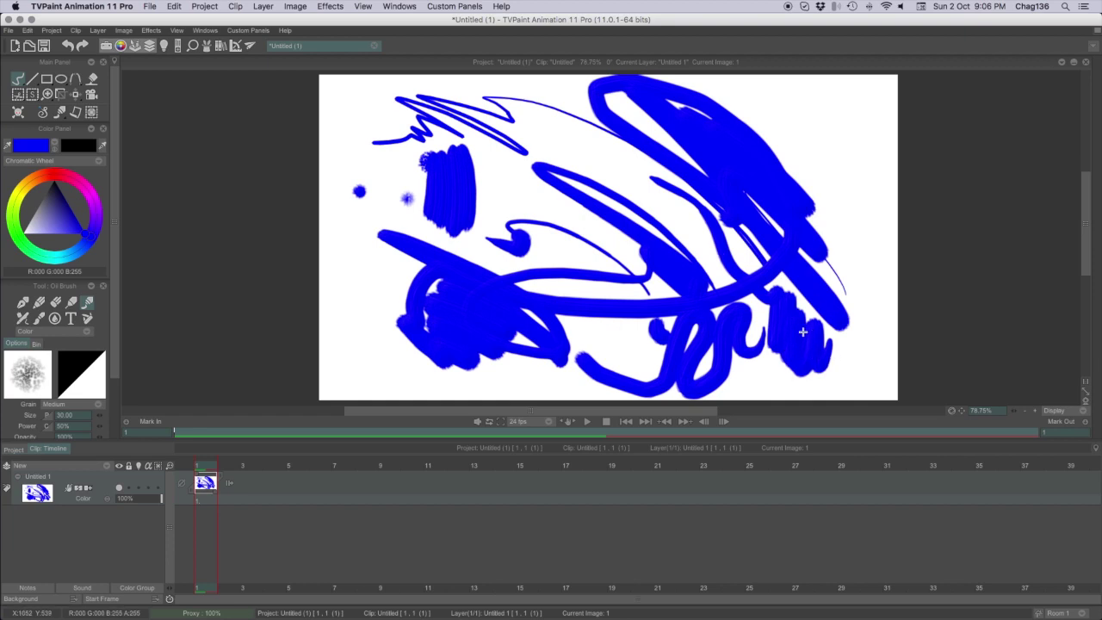
pyautogui.press('super+z')
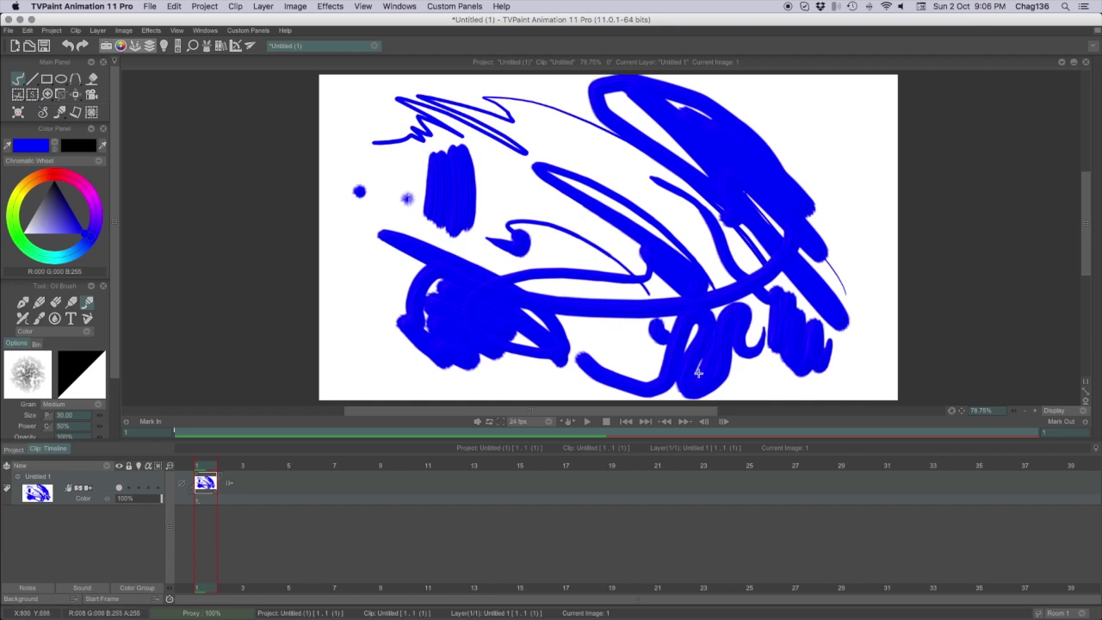
pyautogui.moveTo(590, 236)
pyautogui.mouseDown()
pyautogui.moveTo(650, 248)
pyautogui.moveTo(605, 211)
pyautogui.moveTo(589, 272)
pyautogui.moveTo(615, 245)
pyautogui.moveTo(592, 226)
pyautogui.moveTo(611, 290)
pyautogui.moveTo(647, 239)
pyautogui.moveTo(581, 224)
pyautogui.moveTo(597, 292)
pyautogui.moveTo(622, 273)
pyautogui.moveTo(604, 253)
pyautogui.moveTo(604, 201)
pyautogui.mouseUp()
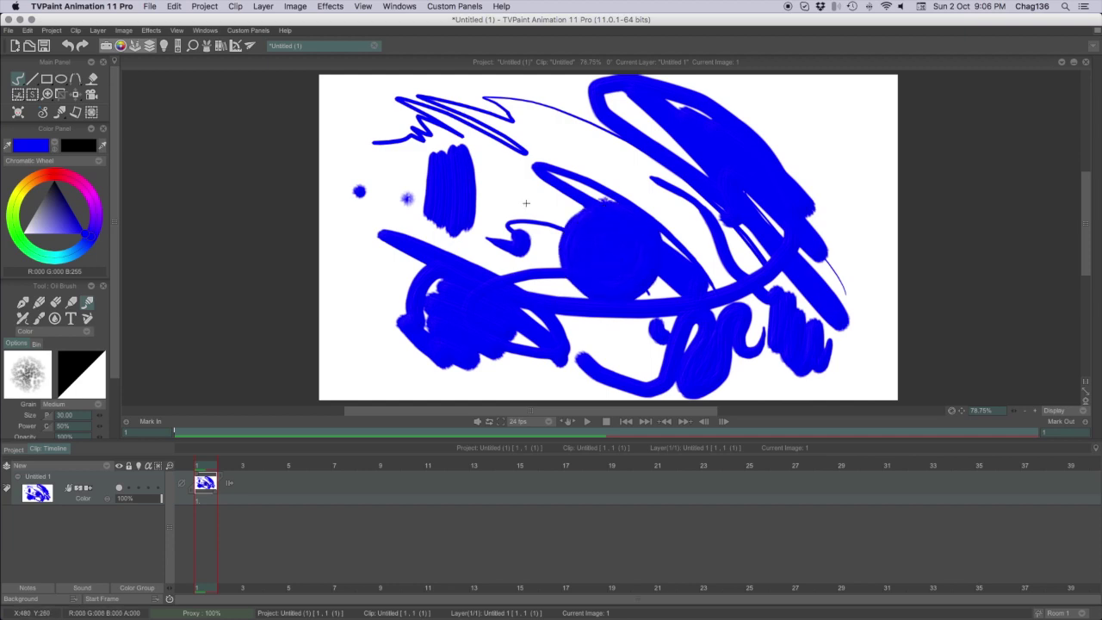
pyautogui.moveTo(526, 203)
pyautogui.mouseDown()
pyautogui.moveTo(487, 225)
pyautogui.moveTo(532, 240)
pyautogui.moveTo(488, 166)
pyautogui.mouseUp()
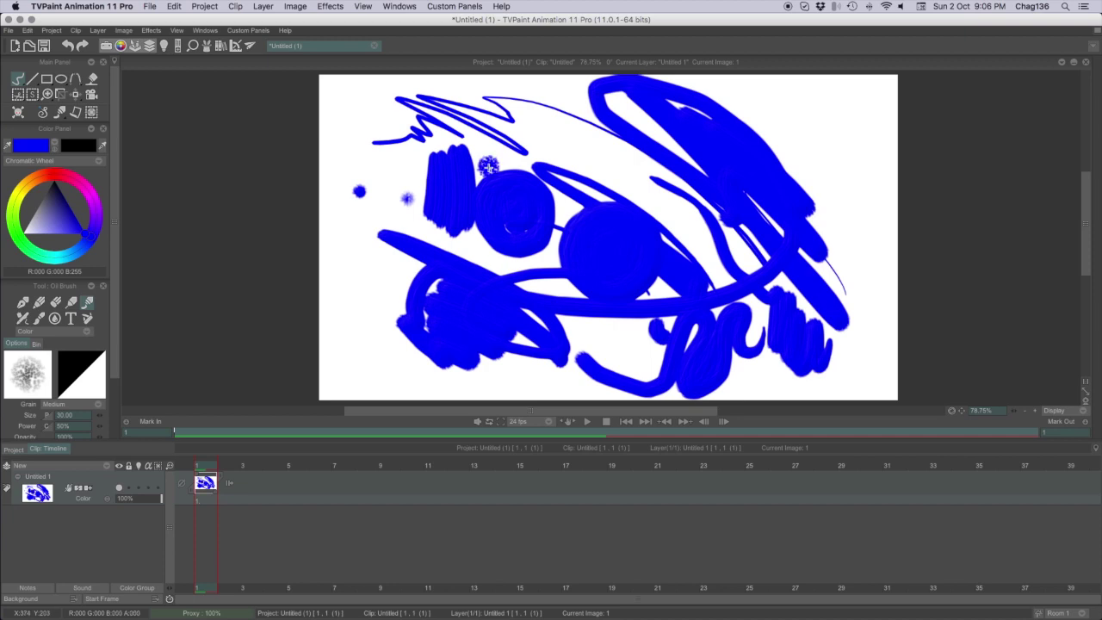
pyautogui.moveTo(863, 111)
pyautogui.mouseDown()
pyautogui.moveTo(871, 181)
pyautogui.moveTo(865, 116)
pyautogui.moveTo(855, 185)
pyautogui.moveTo(833, 215)
pyautogui.moveTo(826, 155)
pyautogui.mouseUp()
pyautogui.moveTo(827, 108)
pyautogui.mouseDown()
pyautogui.moveTo(761, 133)
pyautogui.moveTo(830, 121)
pyautogui.mouseUp()
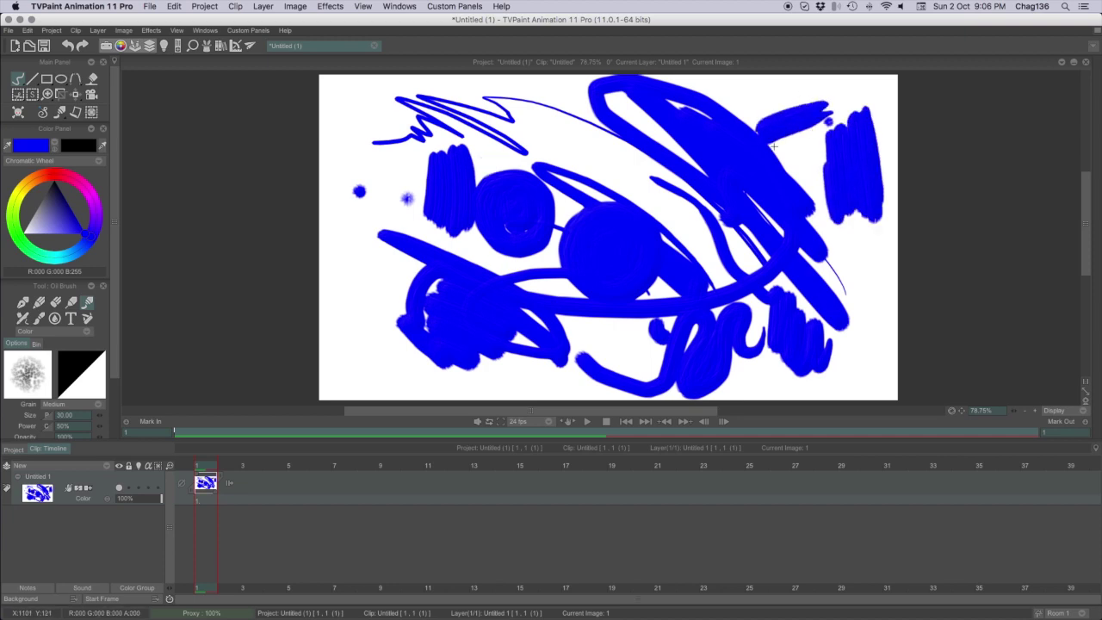
pyautogui.moveTo(773, 146)
pyautogui.mouseDown()
pyautogui.moveTo(814, 145)
pyautogui.moveTo(778, 174)
pyautogui.mouseUp()
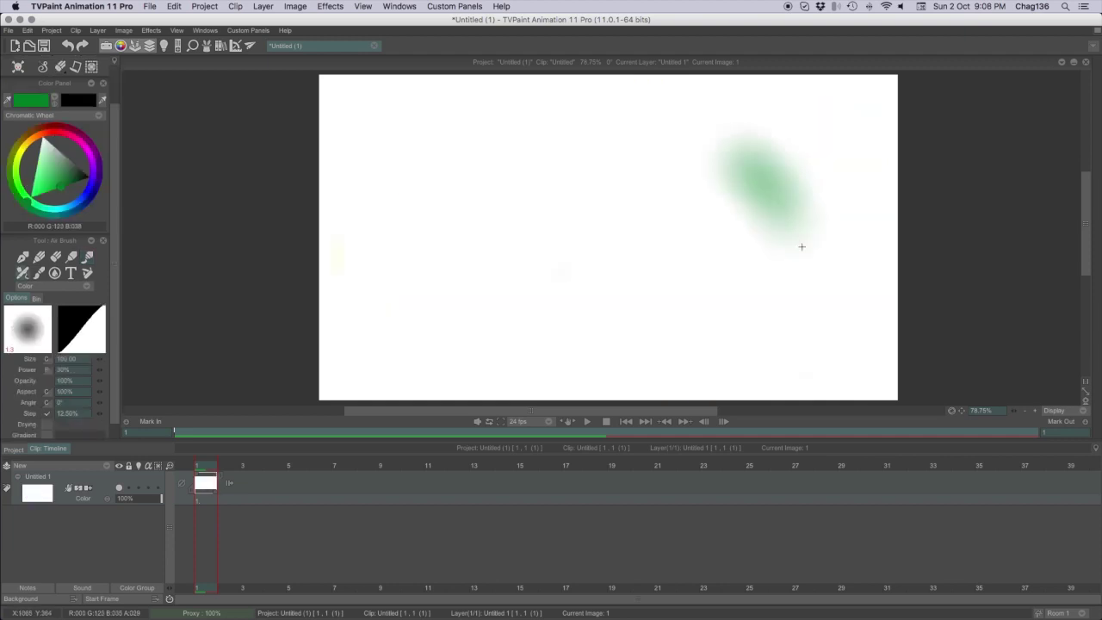
# Paint soft, overlapping green strokes across the canvas with the Air Brush, including a dense spot near the bottom centre.
pyautogui.moveTo(800, 244)
pyautogui.mouseDown()
pyautogui.moveTo(658, 148)
pyautogui.moveTo(794, 294)
pyautogui.moveTo(666, 188)
pyautogui.moveTo(592, 155)
pyautogui.moveTo(762, 304)
pyautogui.moveTo(560, 176)
pyautogui.moveTo(644, 279)
pyautogui.moveTo(660, 325)
pyautogui.moveTo(591, 325)
pyautogui.moveTo(571, 341)
pyautogui.moveTo(414, 317)
pyautogui.moveTo(380, 286)
pyautogui.moveTo(377, 147)
pyautogui.moveTo(341, 123)
pyautogui.moveTo(348, 151)
pyautogui.moveTo(396, 184)
pyautogui.moveTo(421, 308)
pyautogui.mouseUp()
pyautogui.moveTo(888, 90)
pyautogui.mouseDown()
pyautogui.moveTo(886, 391)
pyautogui.moveTo(860, 77)
pyautogui.moveTo(845, 169)
pyautogui.moveTo(857, 346)
pyautogui.moveTo(836, 380)
pyautogui.moveTo(808, 73)
pyautogui.moveTo(778, 122)
pyautogui.moveTo(723, 91)
pyautogui.moveTo(692, 107)
pyautogui.mouseUp()
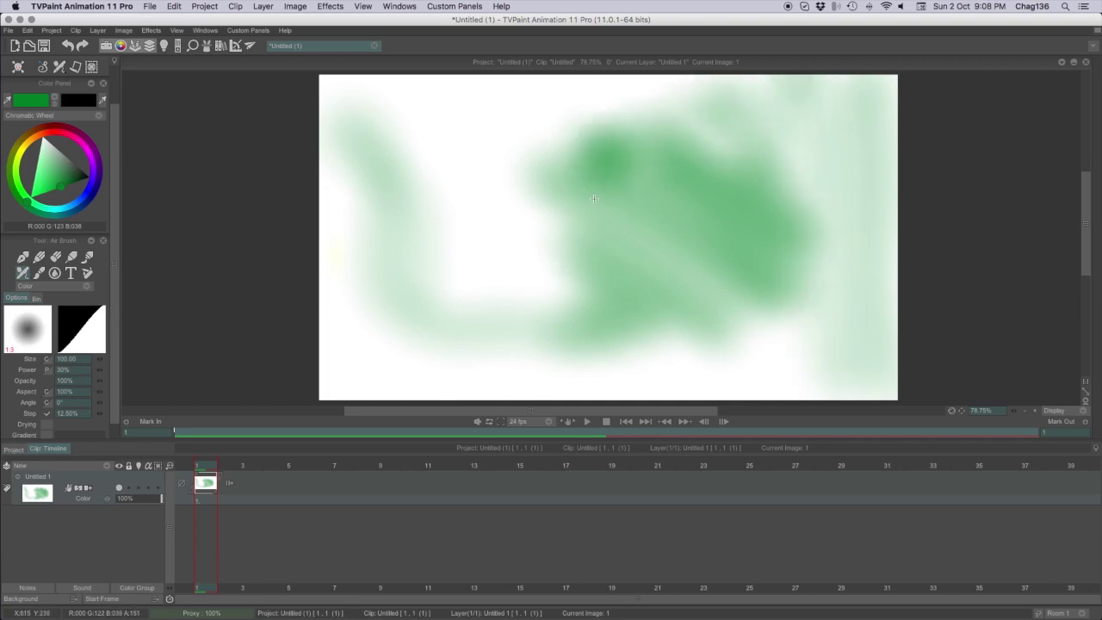
pyautogui.moveTo(593, 199)
pyautogui.mouseDown()
pyautogui.moveTo(559, 267)
pyautogui.moveTo(477, 256)
pyautogui.moveTo(448, 120)
pyautogui.moveTo(514, 348)
pyautogui.mouseUp()
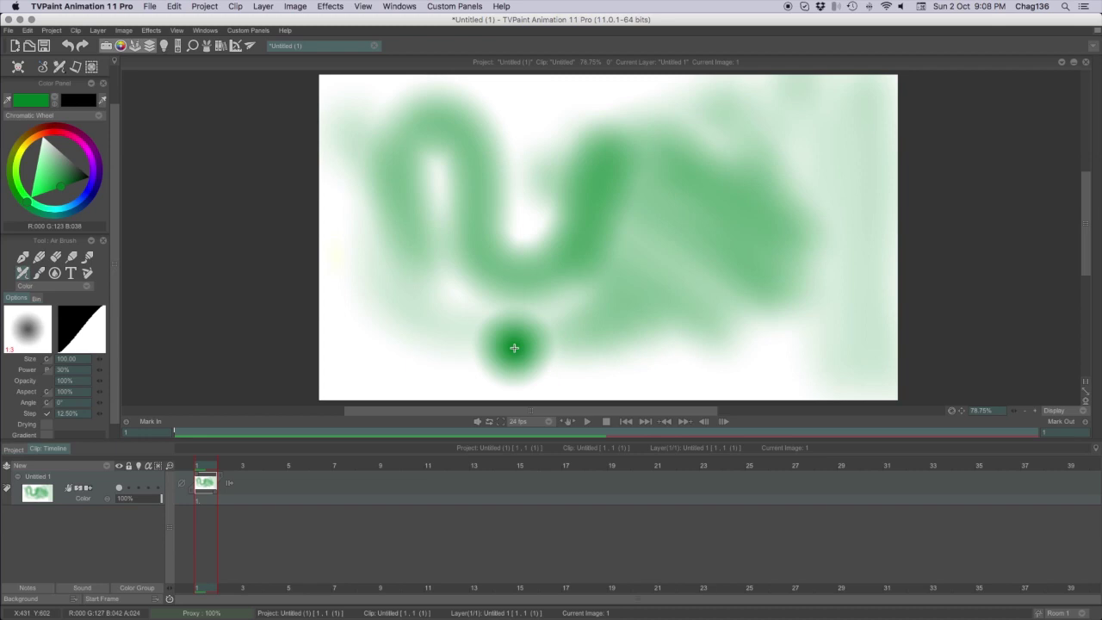
# Look through the quick selection list of drawing tools in the Main Panel.
pyautogui.click(59, 67)
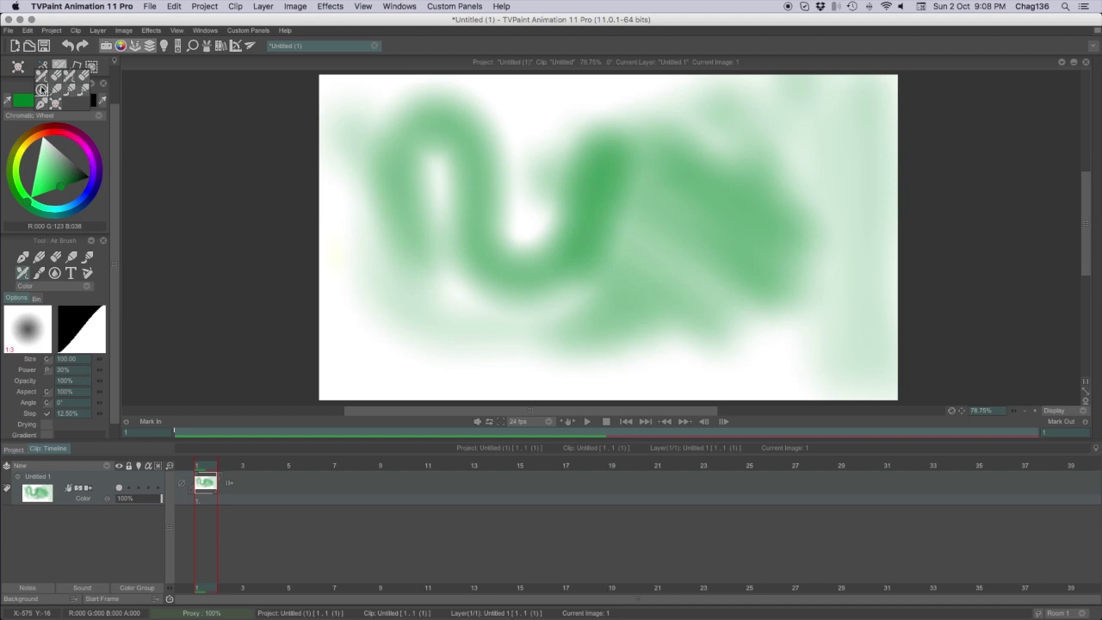
pyautogui.click(41, 78)
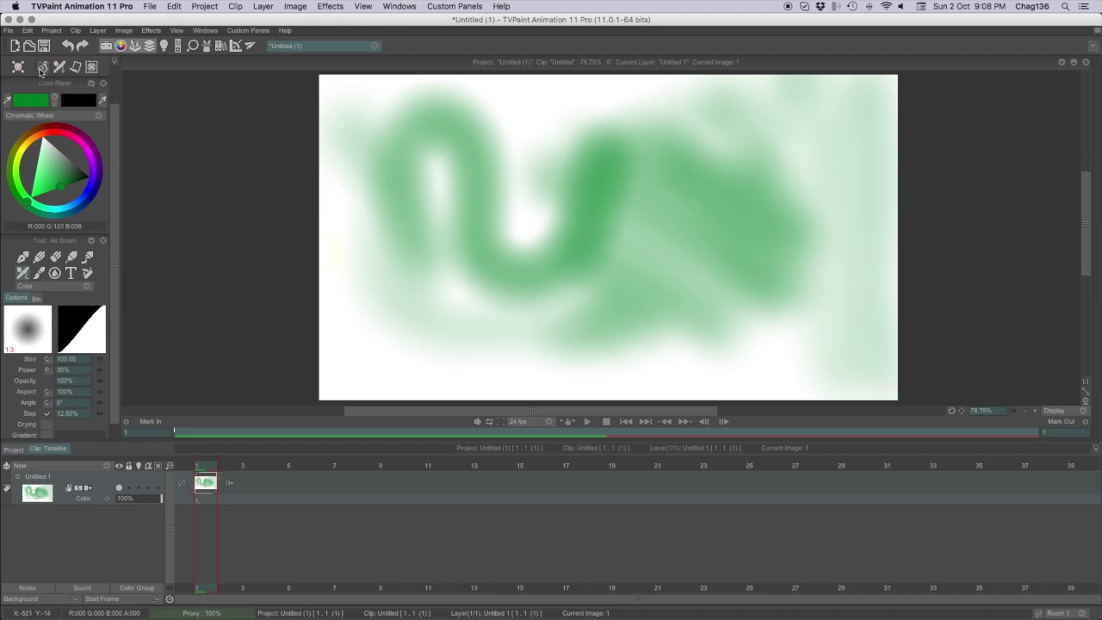
pyautogui.click(41, 69)
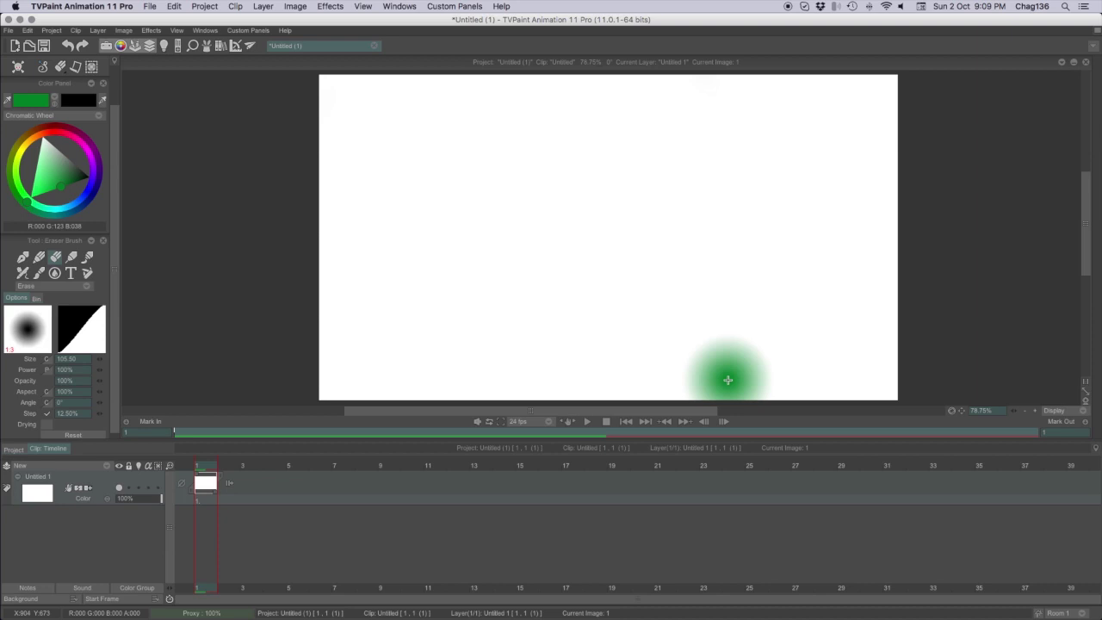
# Hide the clip timeline, tool panel and color panel, and bring each of them back.
pyautogui.click(148, 46)
pyautogui.click(148, 46)
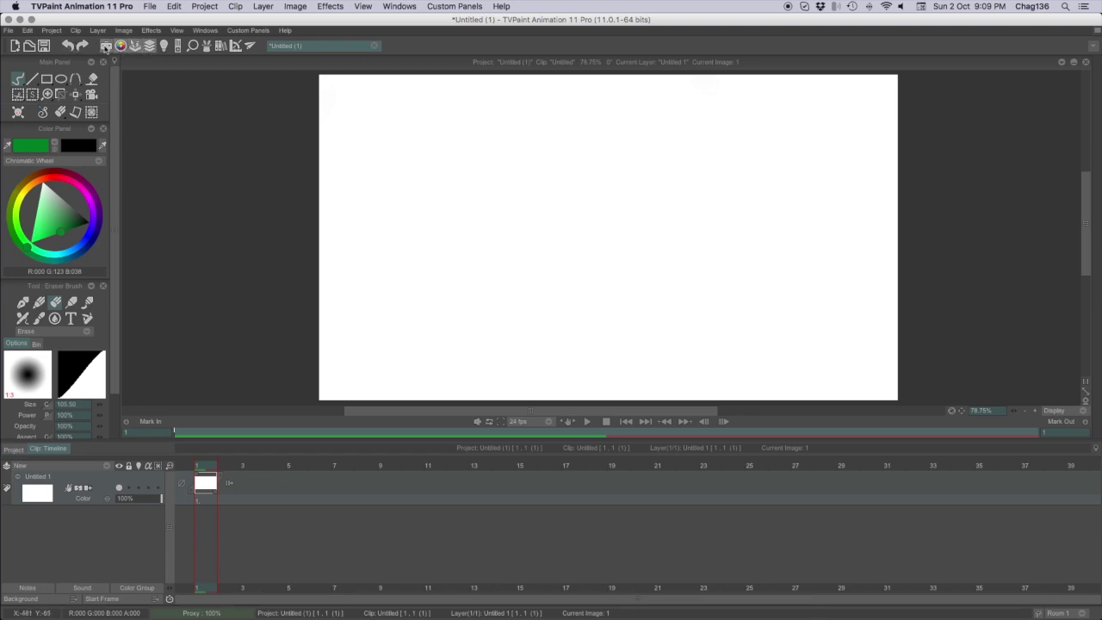
pyautogui.click(148, 46)
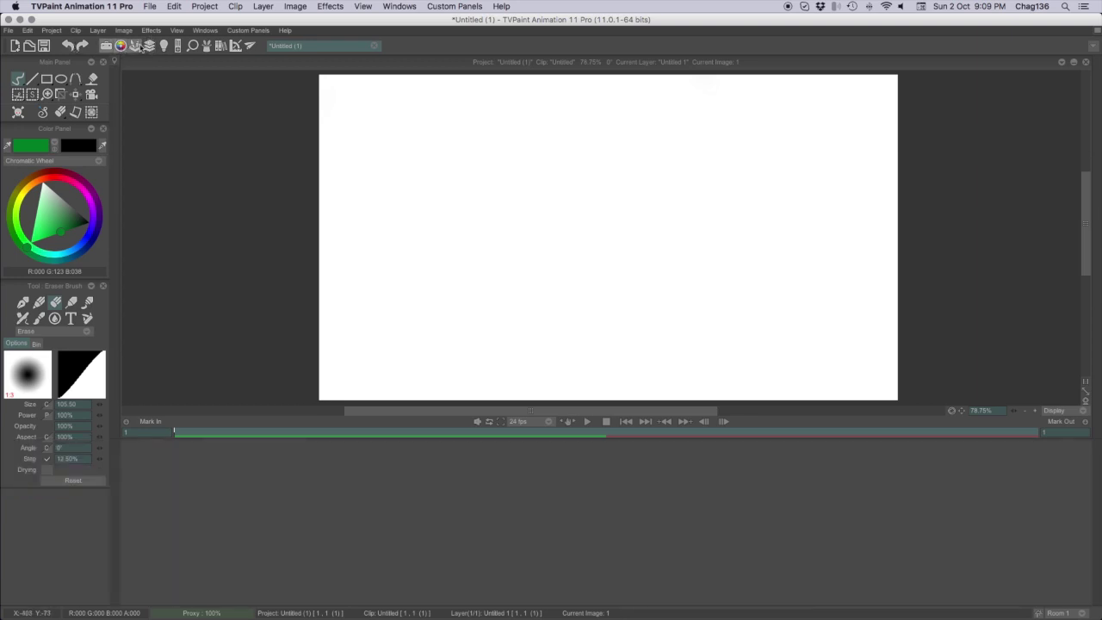
pyautogui.click(136, 46)
pyautogui.click(121, 46)
pyautogui.click(122, 45)
pyautogui.click(135, 46)
pyautogui.click(149, 46)
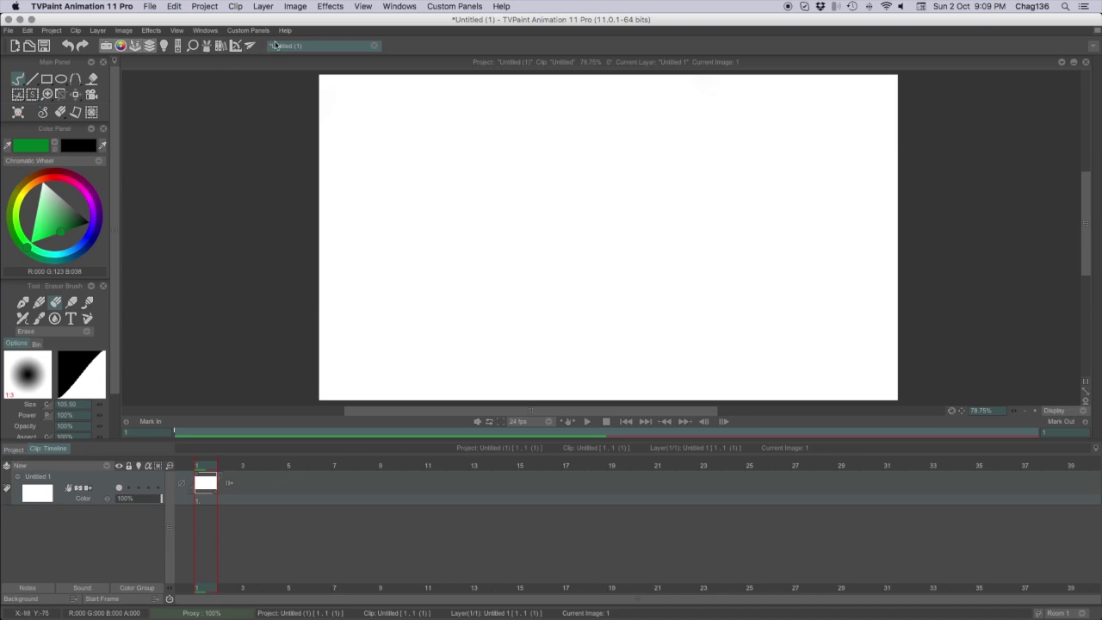
# Open the Light Table, Remote Control and Navigator windows for viewing.
pyautogui.moveTo(276, 45)
pyautogui.click(163, 46)
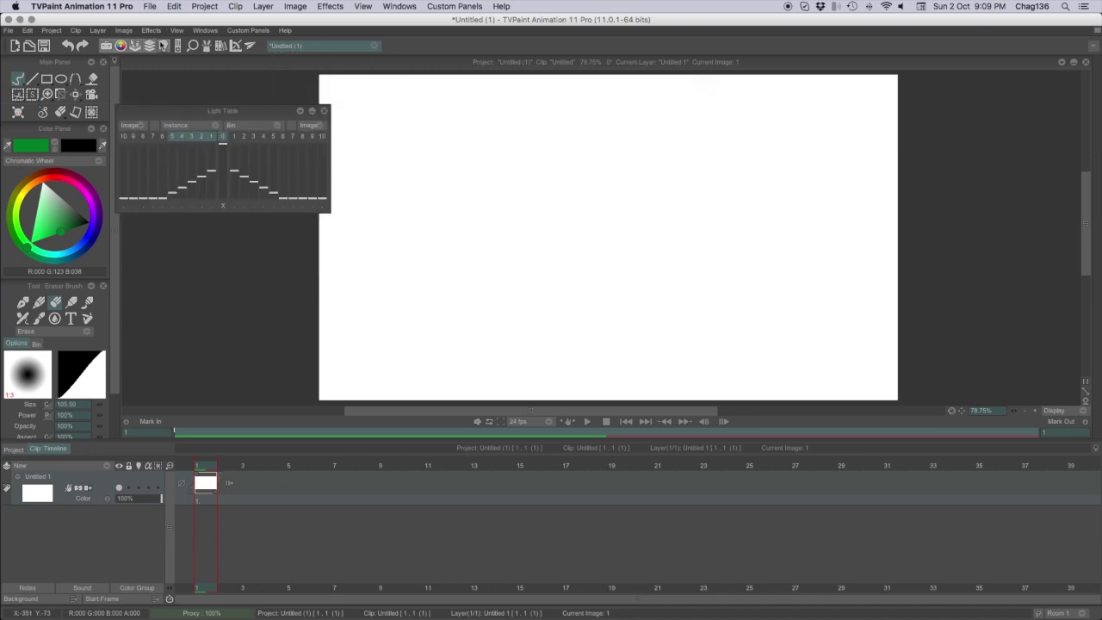
pyautogui.click(177, 47)
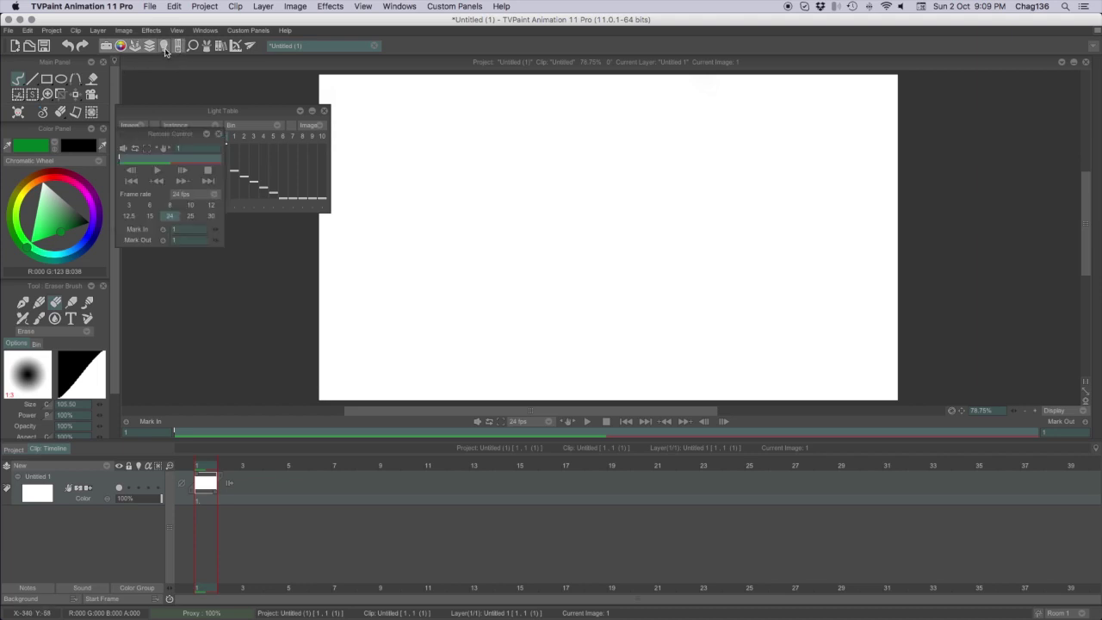
pyautogui.click(193, 47)
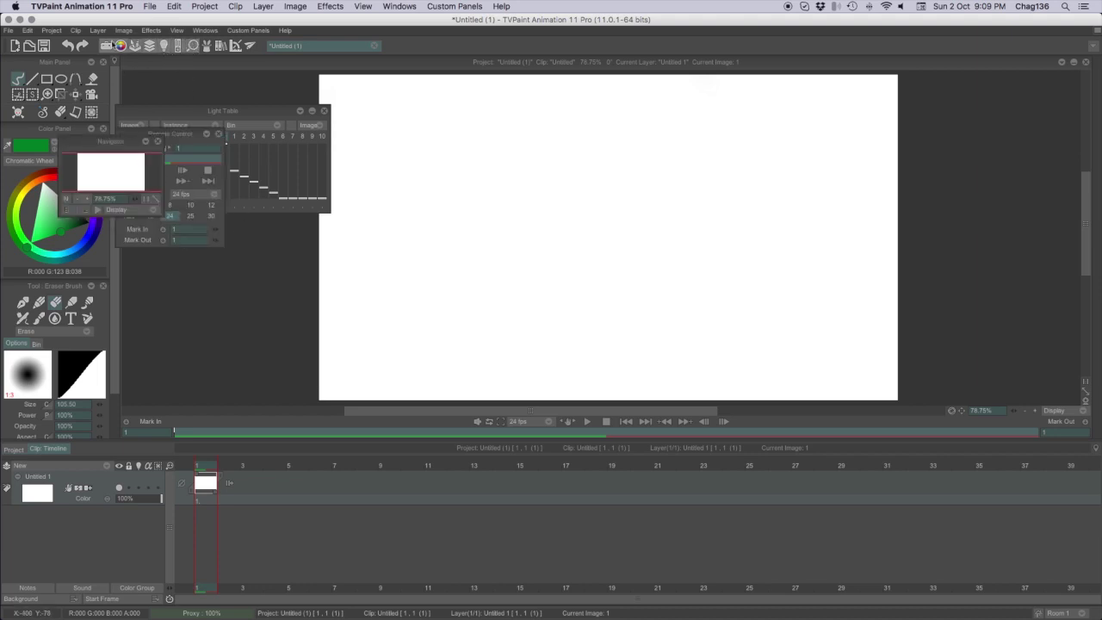
# Open the FX Stack, move it beside the color wheel, and browse the effect categories such as Blur and Rendering.
pyautogui.click(207, 46)
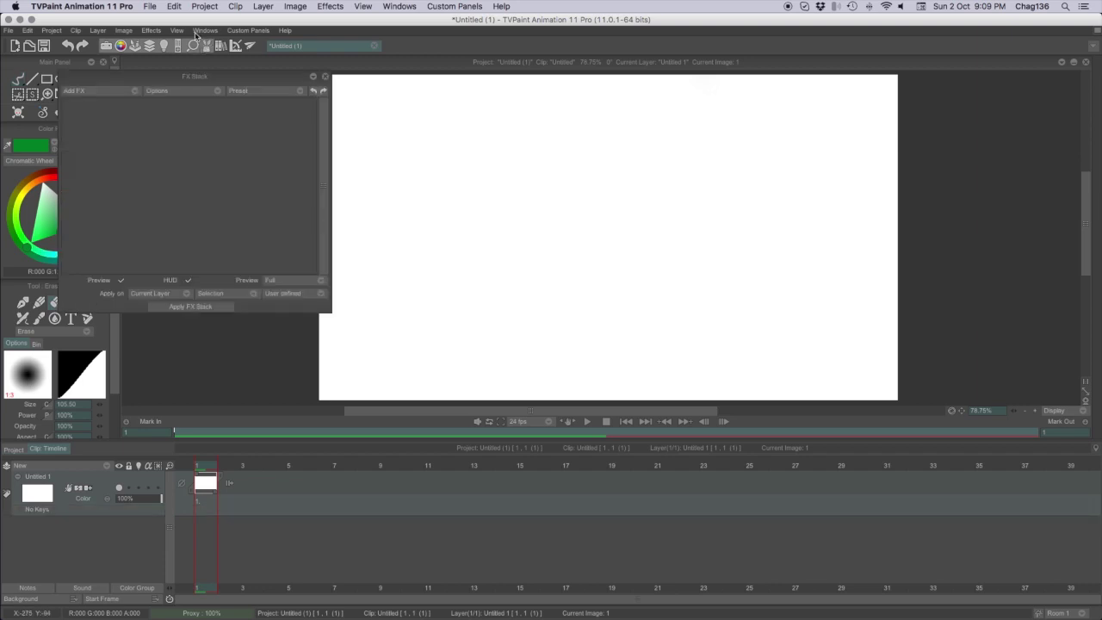
pyautogui.moveTo(148, 74); pyautogui.dragTo(243, 100)
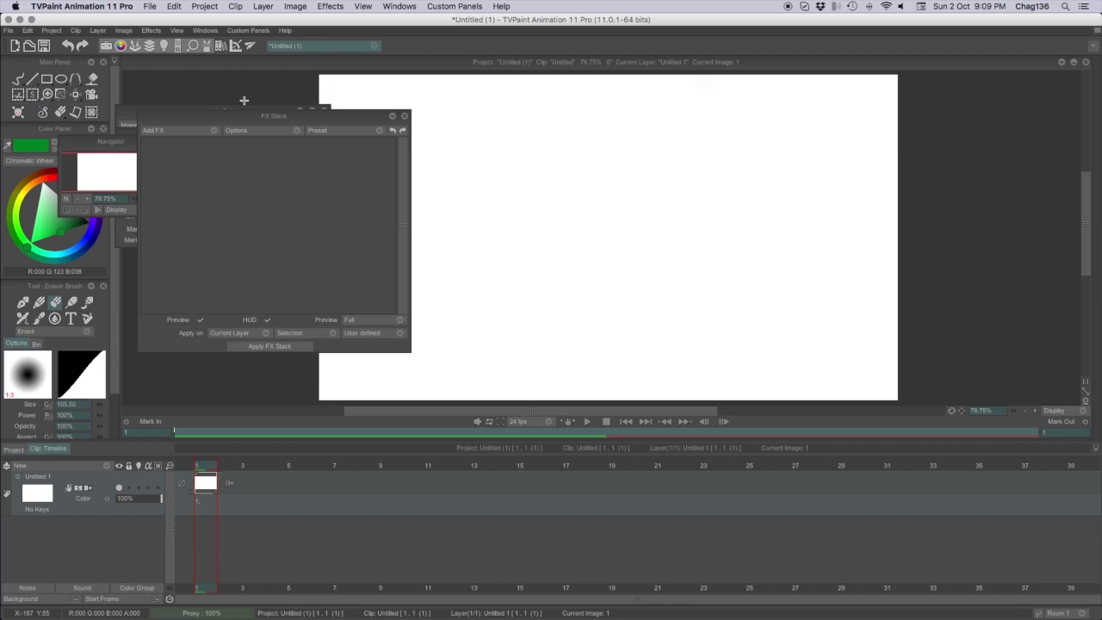
pyautogui.click(207, 130)
pyautogui.moveTo(222, 161)
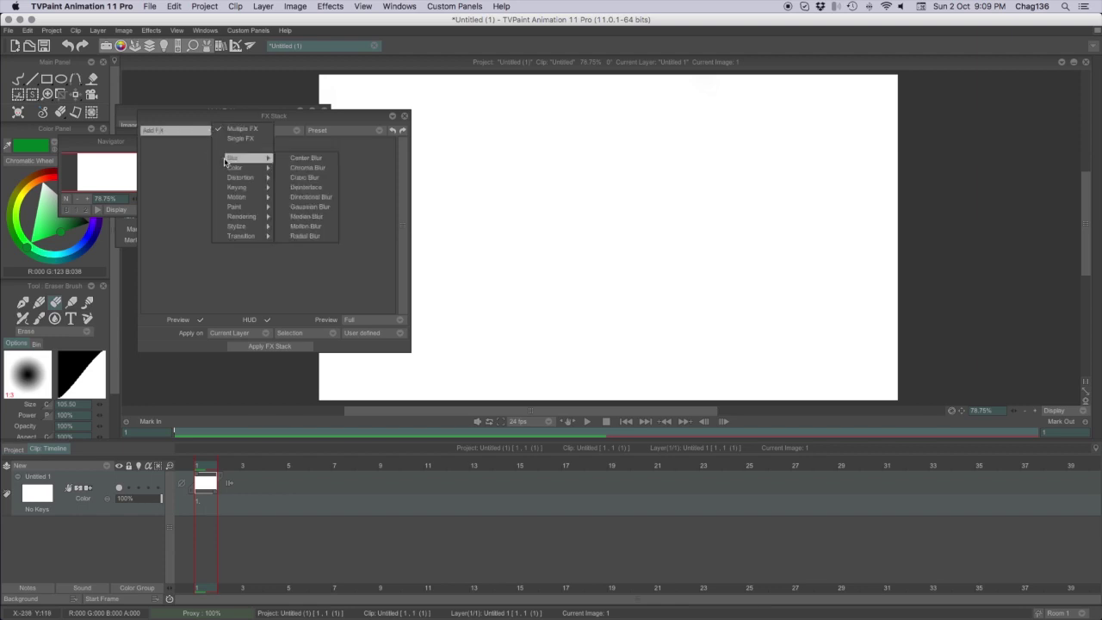
pyautogui.moveTo(235, 179)
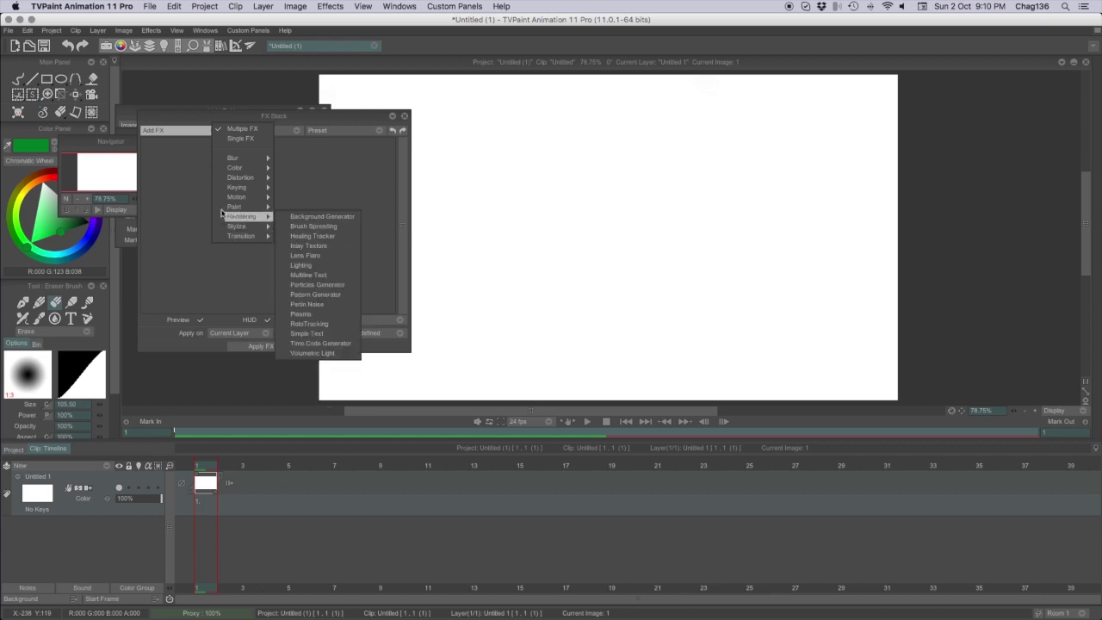
pyautogui.click(181, 180)
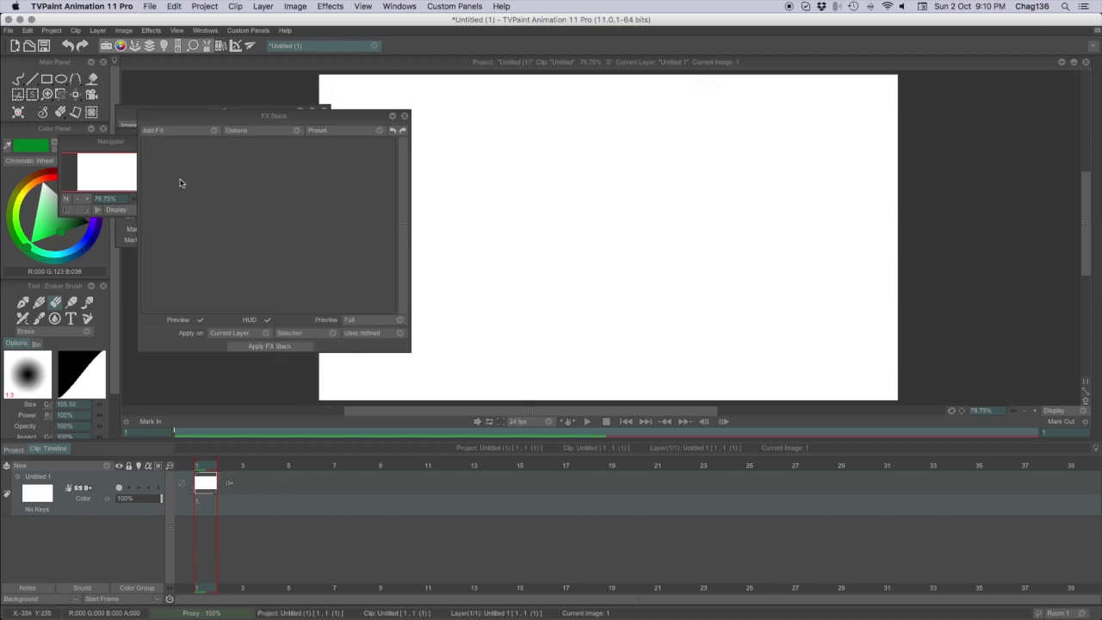
# Open the Image Library and shift it slightly aside, and bring up the Guidelines and Share Manager windows.
pyautogui.click(221, 46)
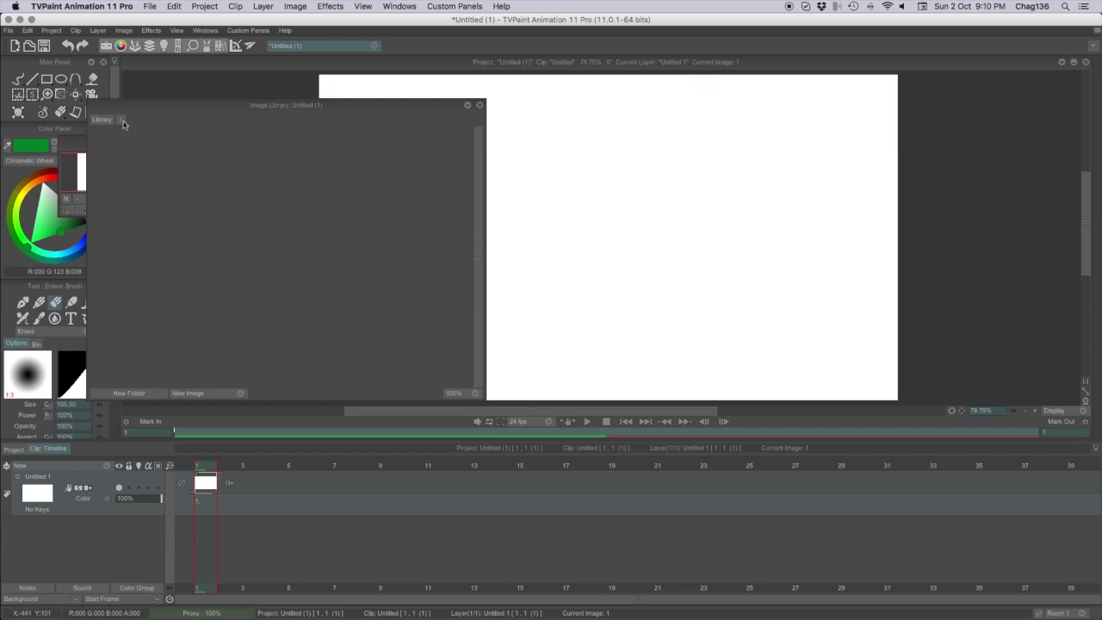
pyautogui.moveTo(179, 101); pyautogui.dragTo(219, 99)
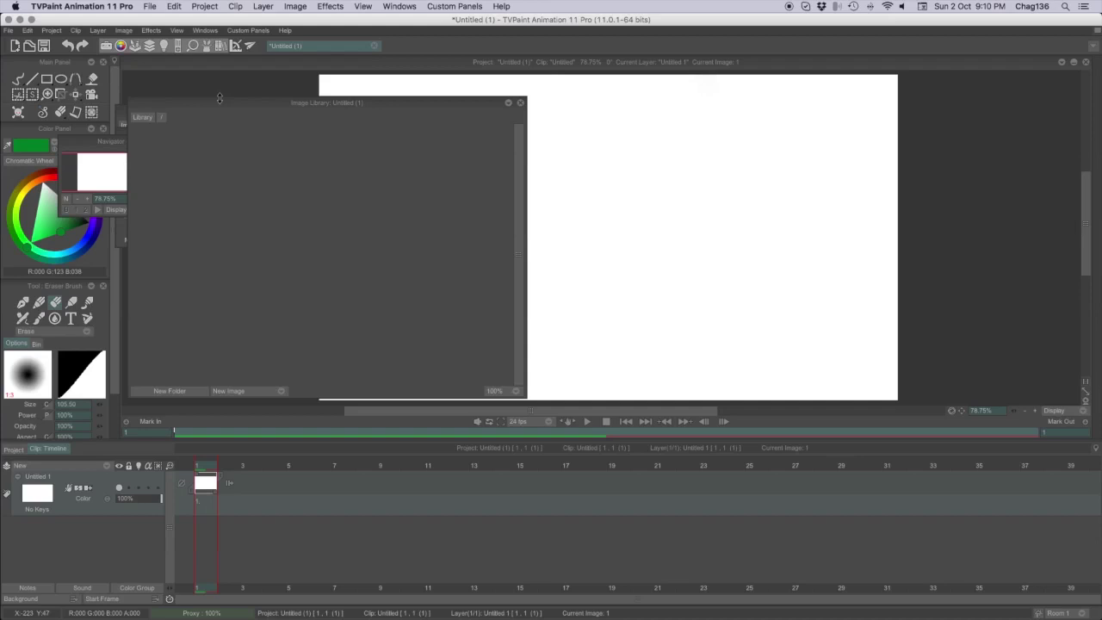
pyautogui.click(219, 43)
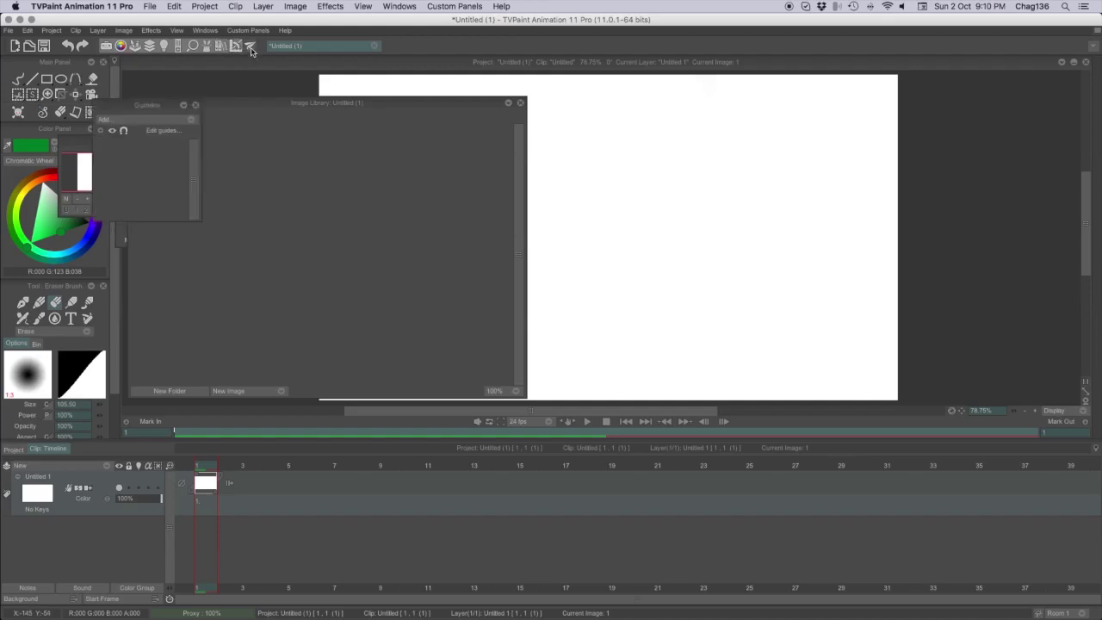
pyautogui.click(250, 45)
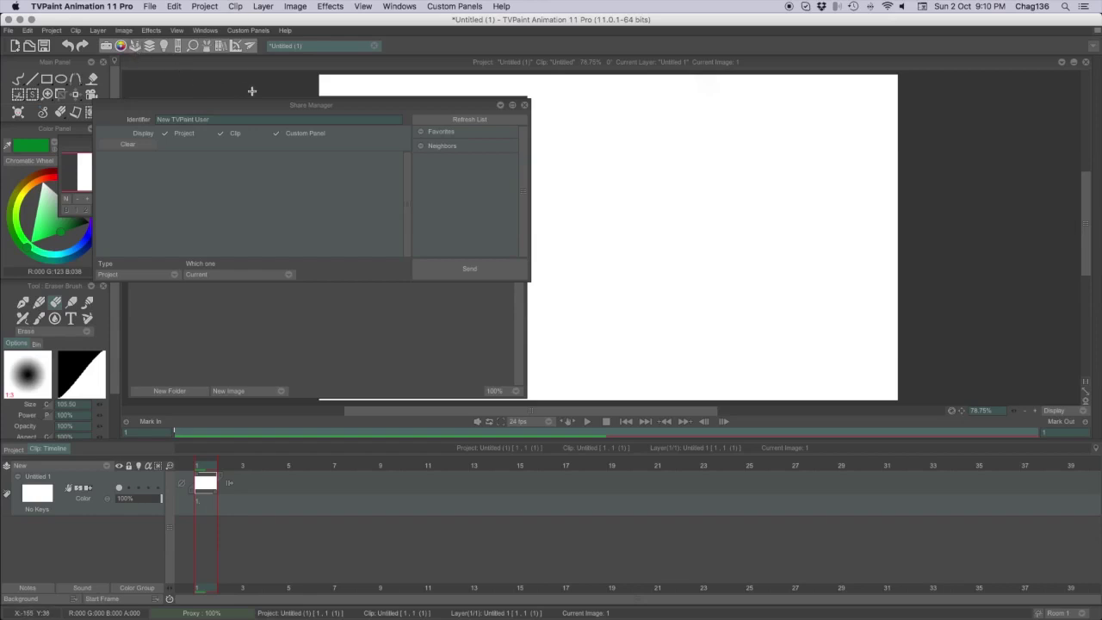
# Close the floating windows, including the Share Manager, Navigator, FX Stack, Light Table and Remote Control.
pyautogui.click(250, 45)
pyautogui.click(194, 47)
pyautogui.click(193, 48)
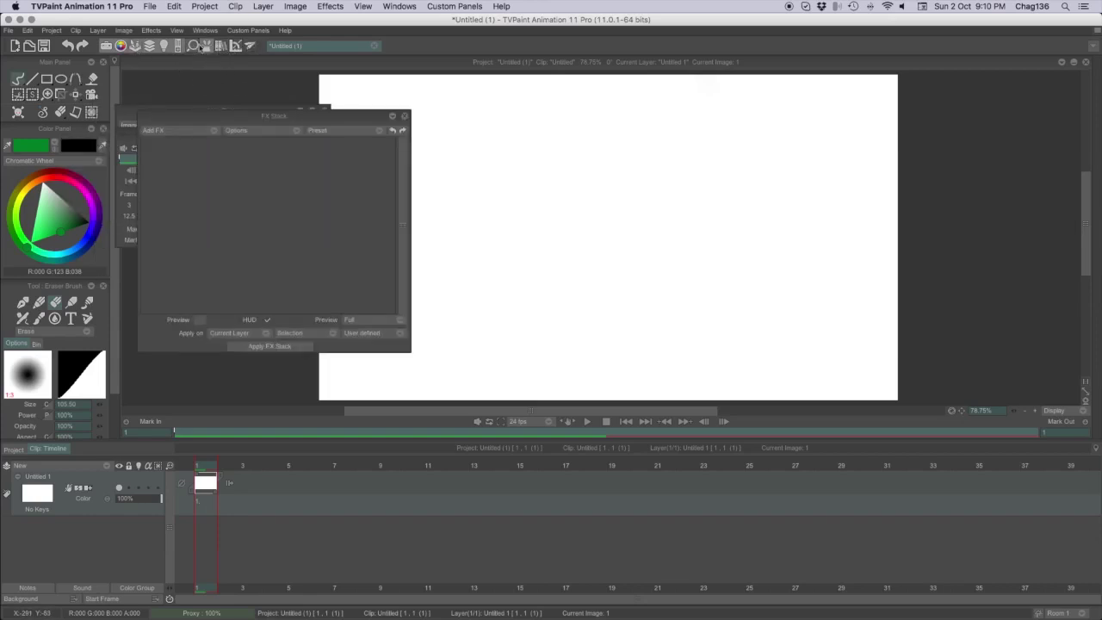
pyautogui.click(206, 47)
pyautogui.click(164, 46)
pyautogui.click(178, 46)
# Toggle the visibility of the clip timeline and the tool panel.
pyautogui.click(149, 45)
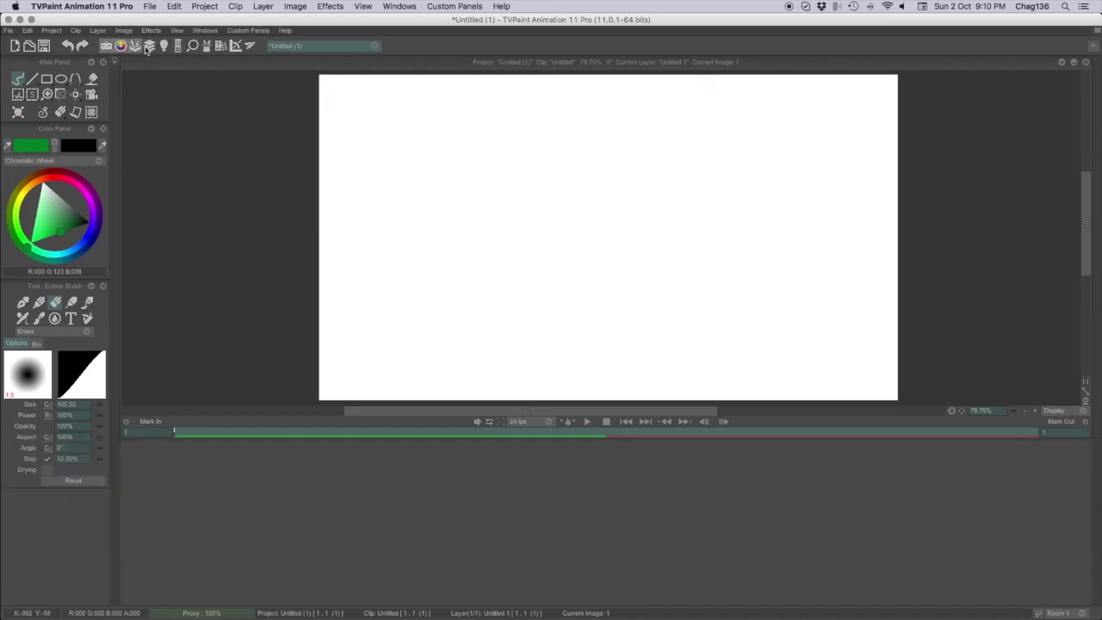
pyautogui.click(134, 46)
pyautogui.click(134, 47)
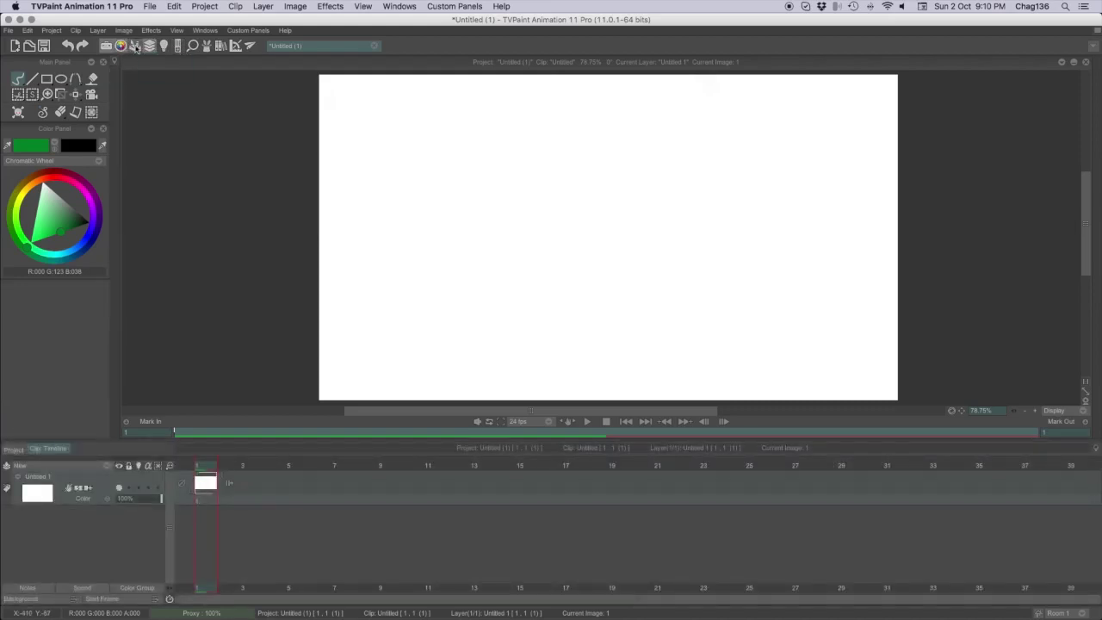
# Bring the brush tool panel back, and hide and restore the Main Panel.
pyautogui.click(134, 47)
pyautogui.click(105, 46)
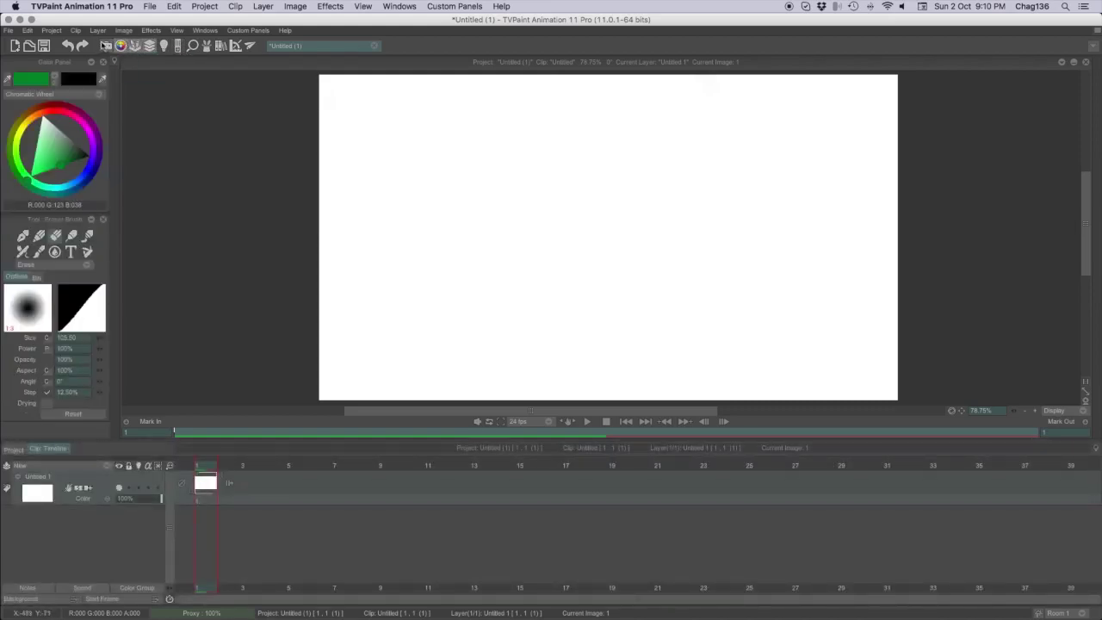
pyautogui.click(105, 46)
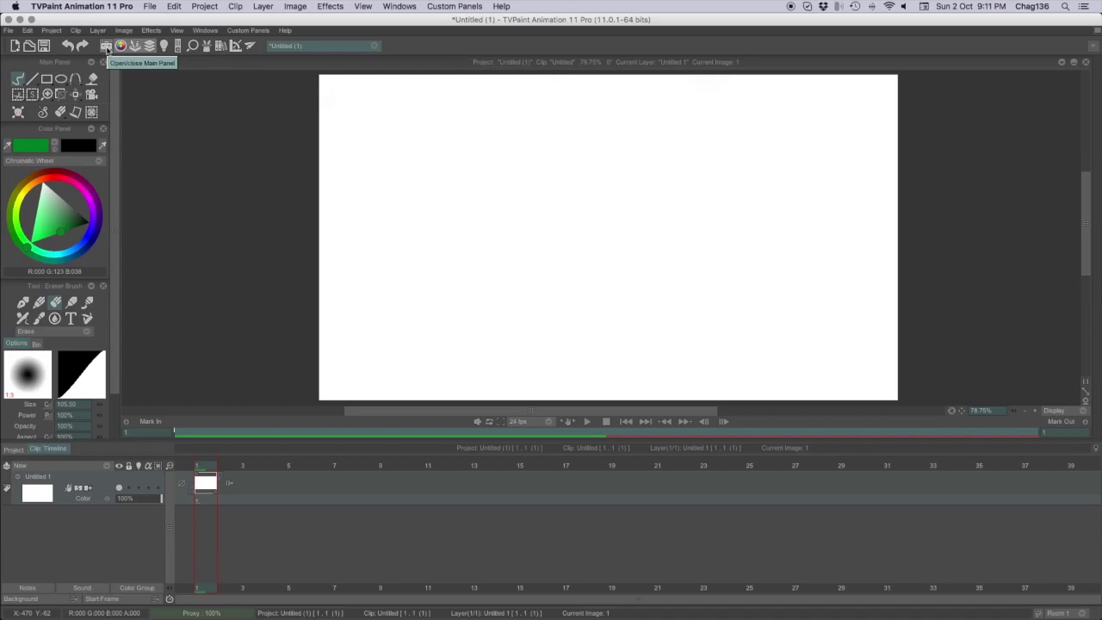
# Paint a green freehand zigzag in the canvas's lower right area with the Oil brush.
pyautogui.click(17, 80)
pyautogui.click(87, 302)
pyautogui.moveTo(831, 308)
pyautogui.mouseDown()
pyautogui.moveTo(772, 332)
pyautogui.moveTo(731, 276)
pyautogui.moveTo(633, 368)
pyautogui.mouseUp()
# Switch the freehand mode to Dot and scatter green dabs across the lower left half of the canvas.
pyautogui.click(21, 76)
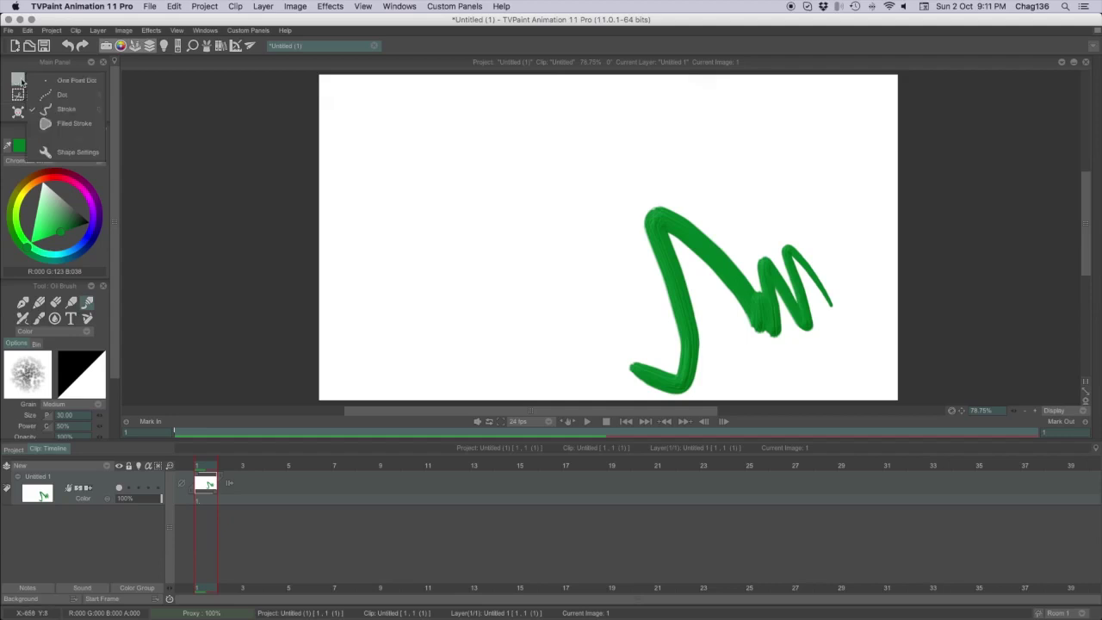
pyautogui.click(50, 98)
pyautogui.moveTo(622, 300)
pyautogui.mouseDown()
pyautogui.moveTo(567, 302)
pyautogui.moveTo(531, 343)
pyautogui.moveTo(501, 340)
pyautogui.moveTo(467, 253)
pyautogui.moveTo(368, 307)
pyautogui.mouseUp()
pyautogui.click(369, 207)
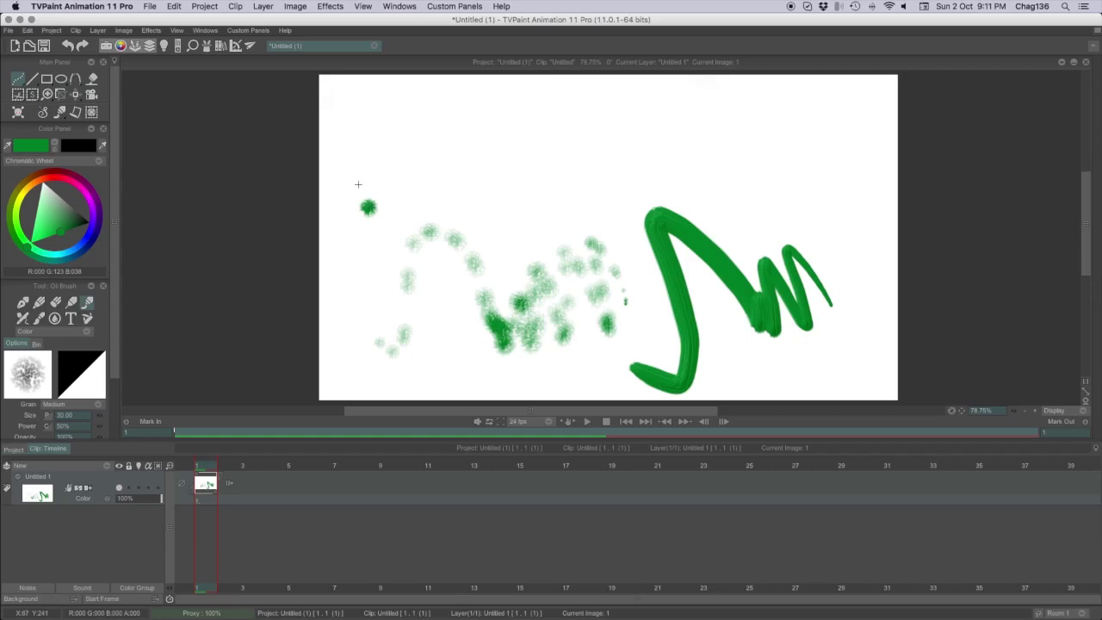
# Return the freehand mode to Stroke and paint a green zigzag in the canvas's upper left area.
pyautogui.click(23, 79)
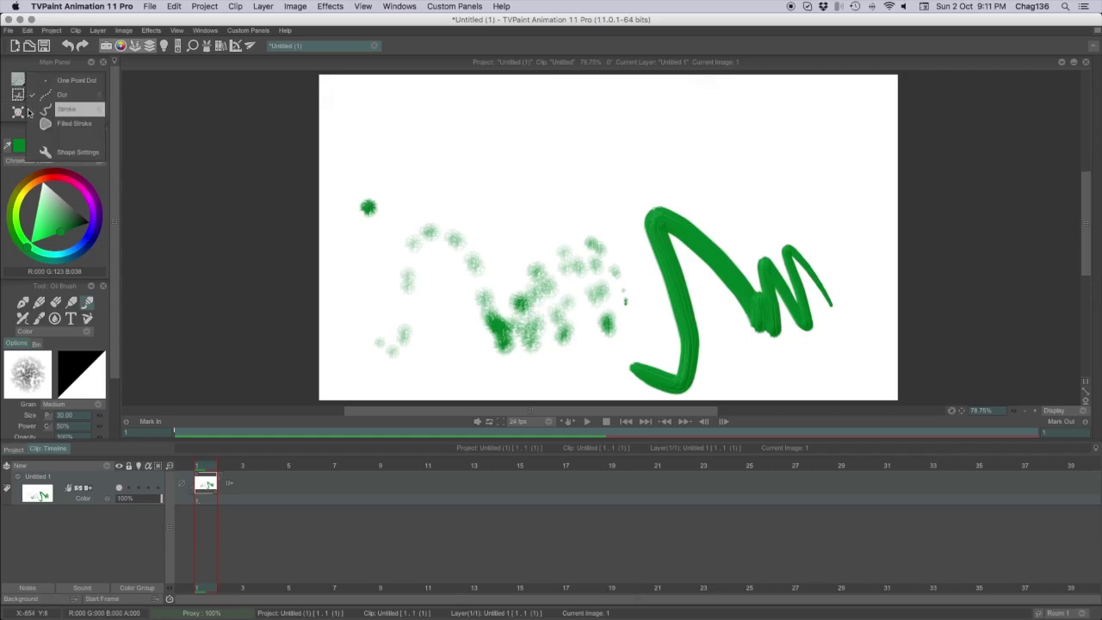
pyautogui.click(35, 110)
pyautogui.moveTo(585, 181)
pyautogui.mouseDown()
pyautogui.moveTo(446, 114)
pyautogui.moveTo(348, 101)
pyautogui.mouseUp()
# Switch the freehand mode to Filled Stroke and draw several solid green shapes, mainly along the right side of the canvas.
pyautogui.rightClick(15, 78)
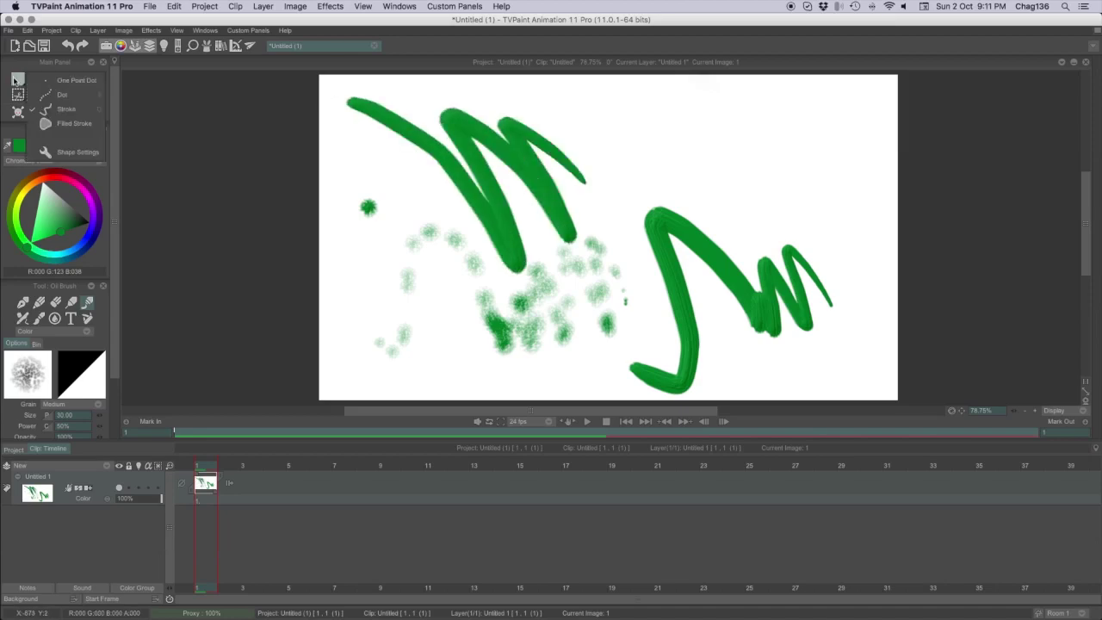
pyautogui.click(69, 123)
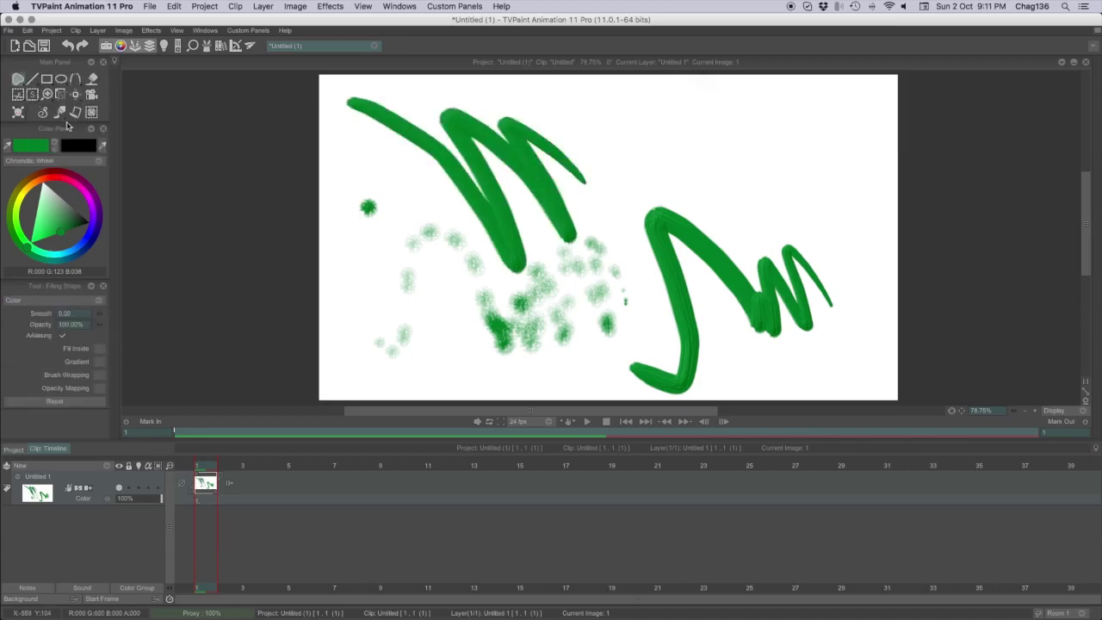
pyautogui.moveTo(699, 117)
pyautogui.mouseDown()
pyautogui.moveTo(728, 203)
pyautogui.moveTo(709, 112)
pyautogui.mouseUp()
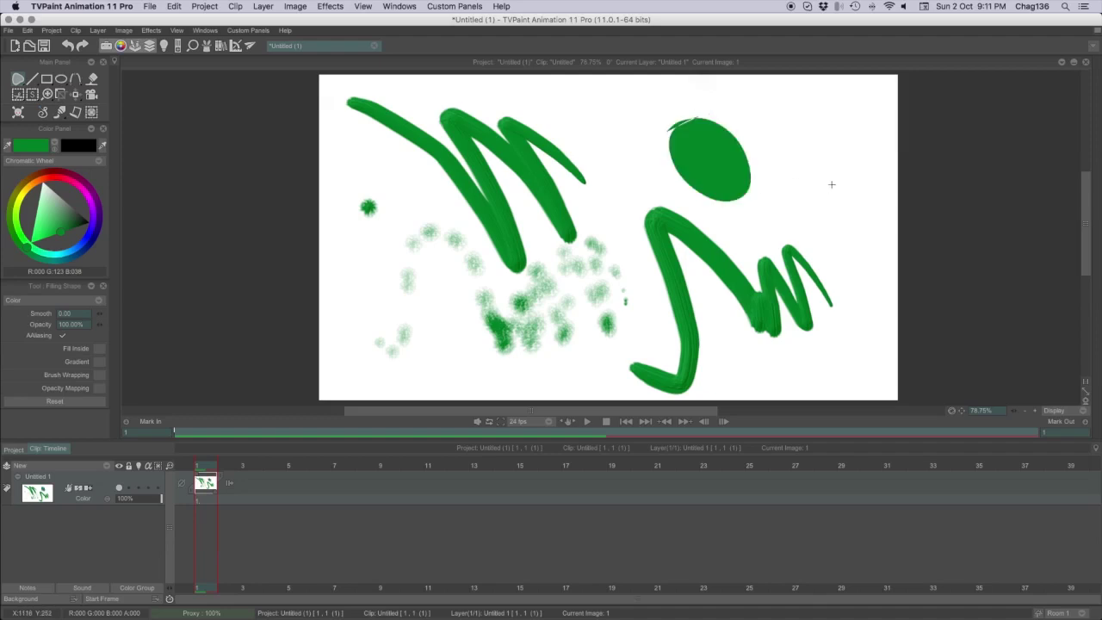
pyautogui.moveTo(832, 161)
pyautogui.mouseDown()
pyautogui.moveTo(854, 276)
pyautogui.moveTo(809, 197)
pyautogui.moveTo(831, 164)
pyautogui.mouseUp()
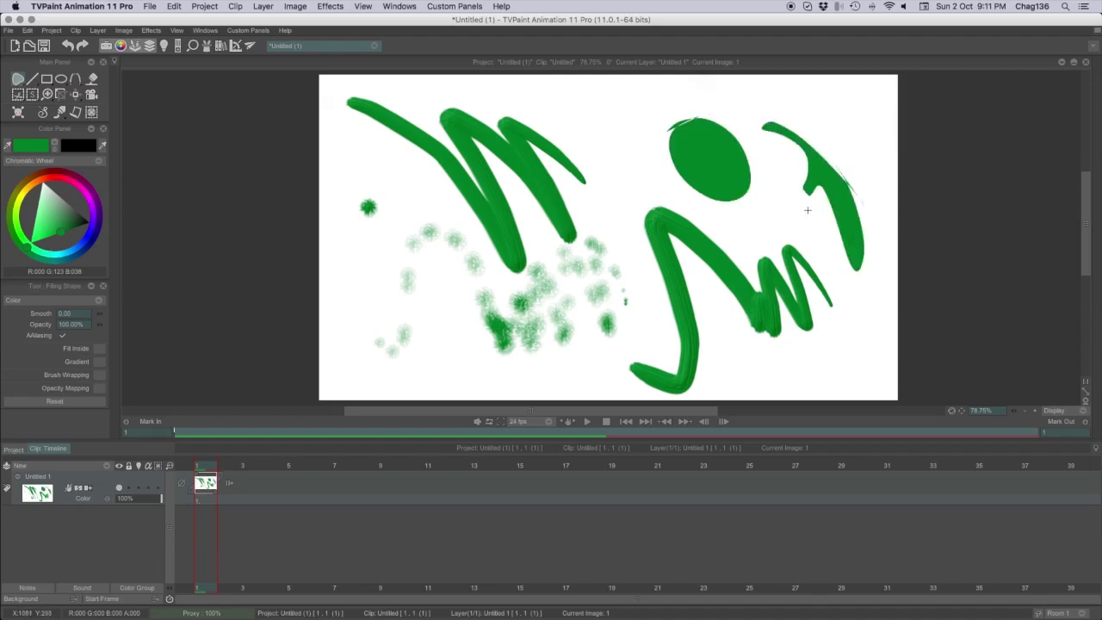
pyautogui.moveTo(848, 314)
pyautogui.mouseDown()
pyautogui.moveTo(820, 382)
pyautogui.moveTo(851, 320)
pyautogui.mouseUp()
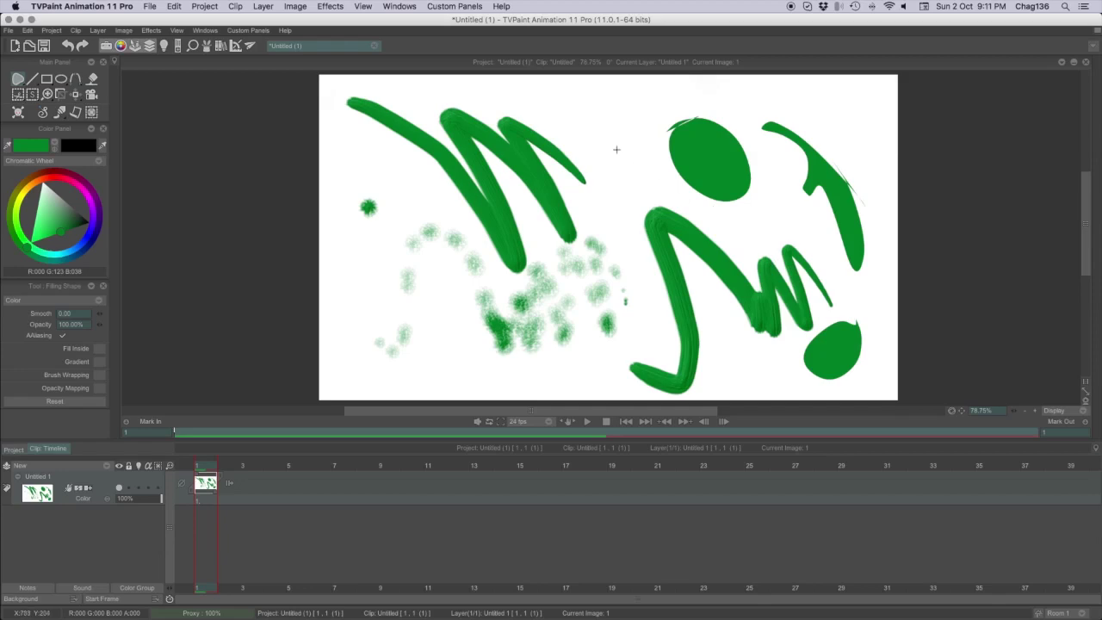
pyautogui.moveTo(619, 140); pyautogui.dragTo(628, 169)
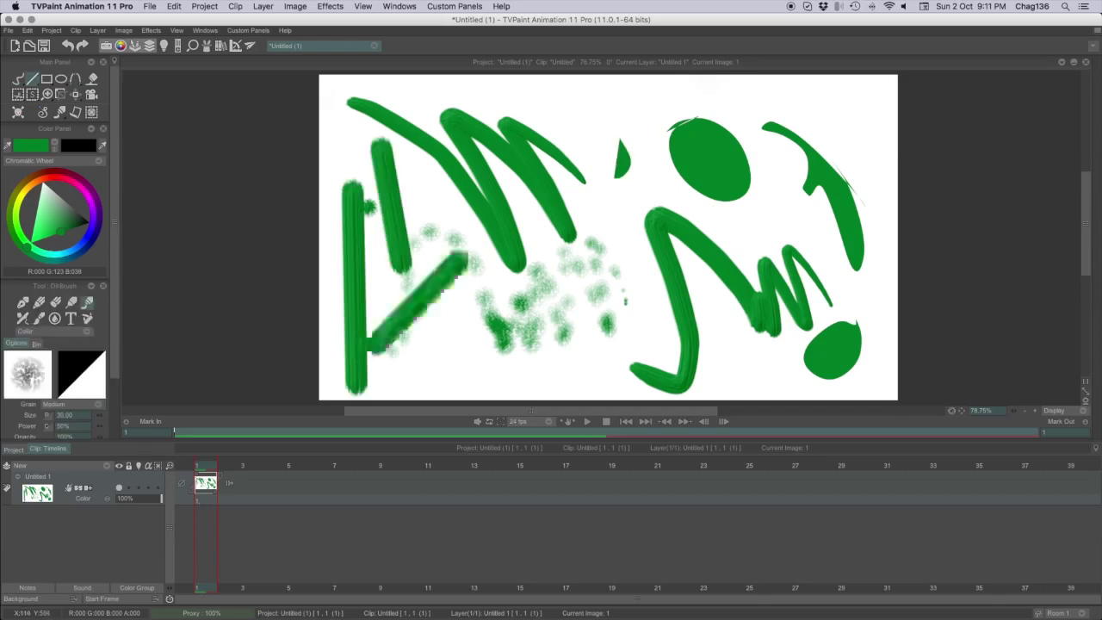
# Draw a short straight line among the left strokes and a large rectangle outline around the canvas's center.
pyautogui.moveTo(430, 236); pyautogui.dragTo(447, 284)
pyautogui.click(46, 78)
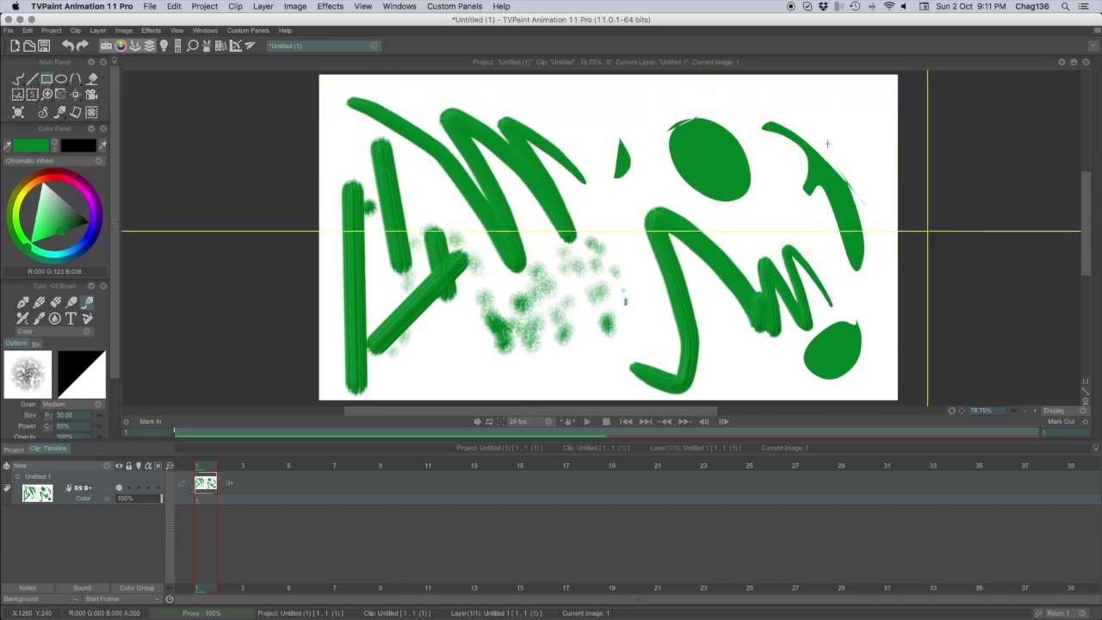
pyautogui.moveTo(412, 96); pyautogui.dragTo(660, 296)
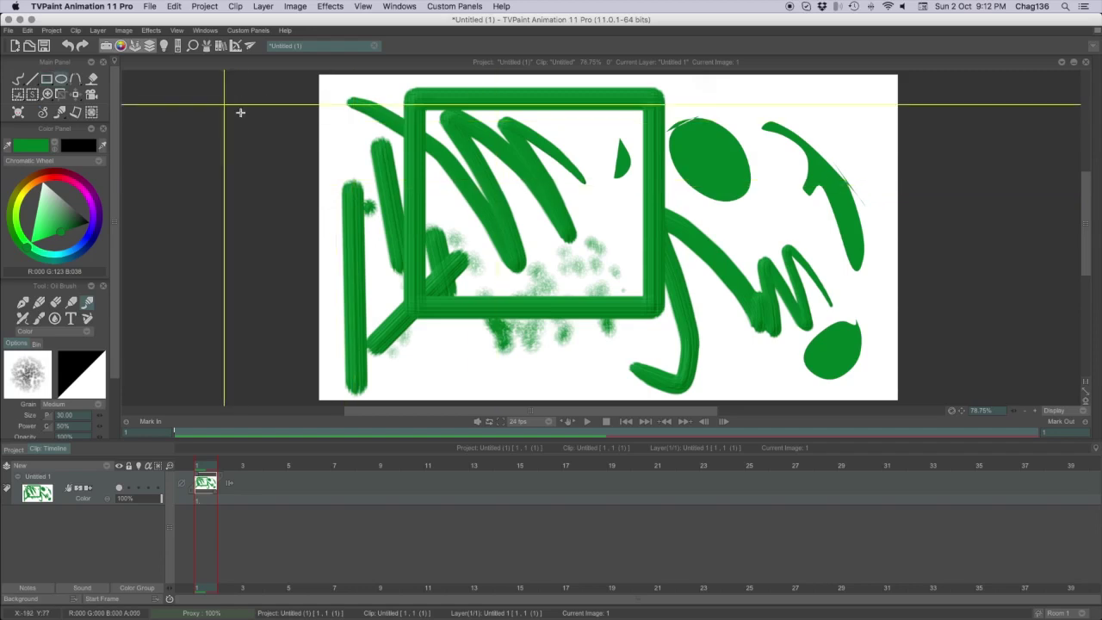
# Try the 2 Pts Circle mode, switch to 3 Pts Circle, and draw a circle overlapping the rectangle's lower right corner.
pyautogui.click(62, 79)
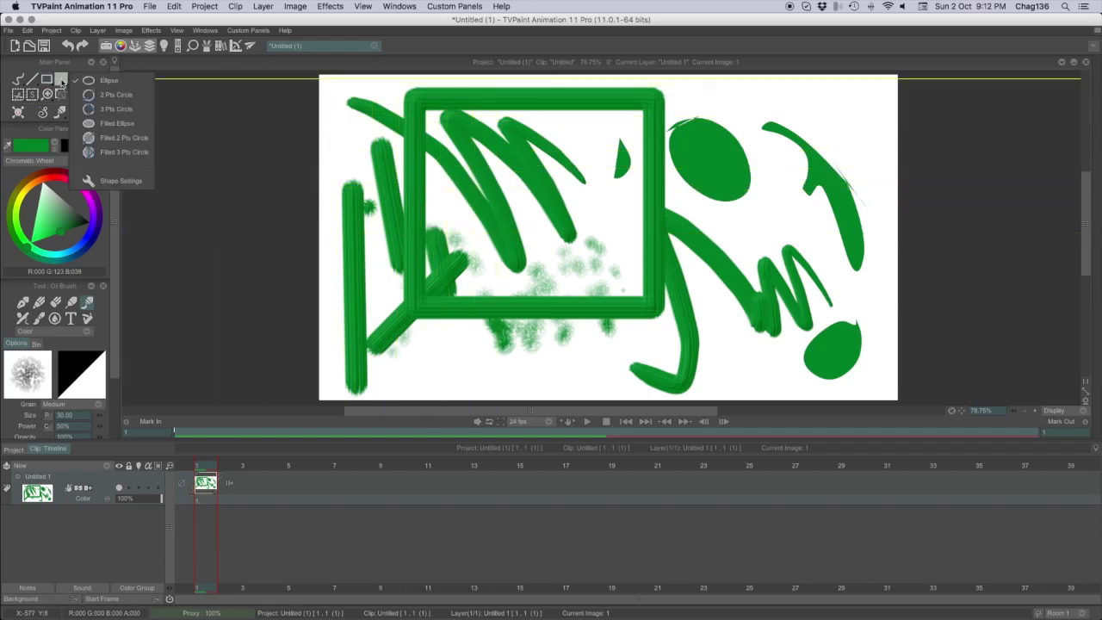
pyautogui.click(112, 95)
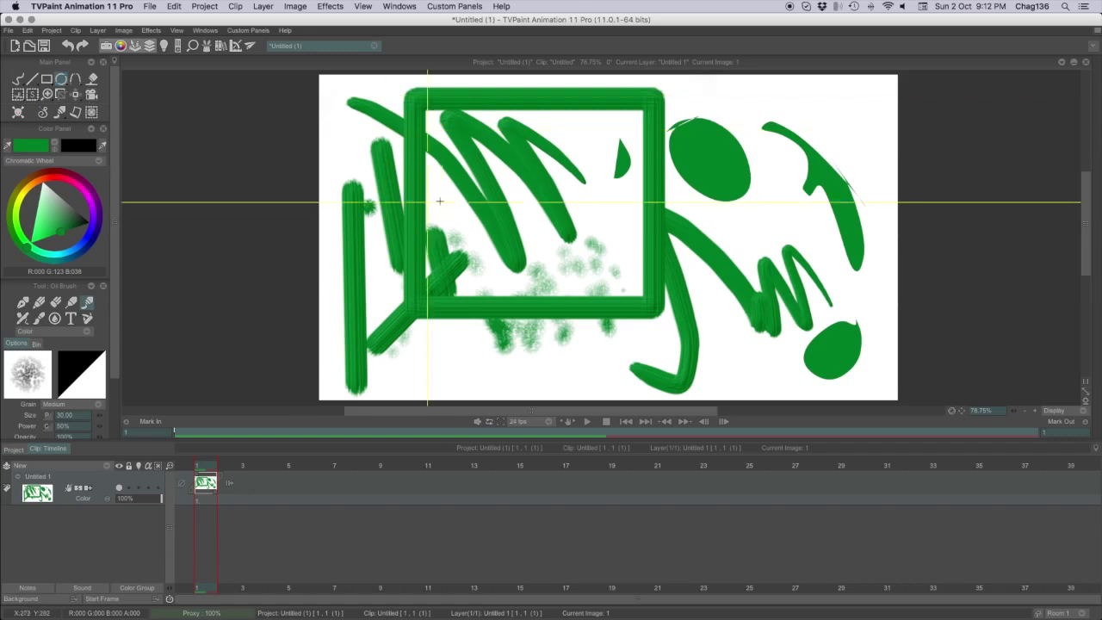
pyautogui.click(64, 80)
pyautogui.click(114, 109)
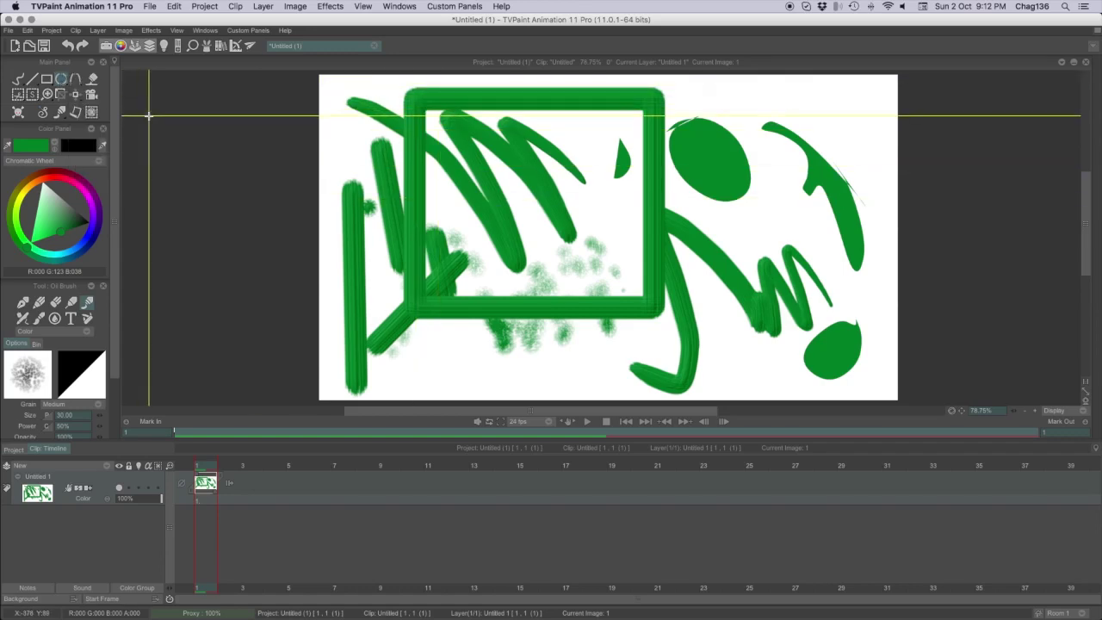
pyautogui.moveTo(763, 355); pyautogui.dragTo(733, 247)
pyautogui.click(643, 248)
pyautogui.click(631, 236)
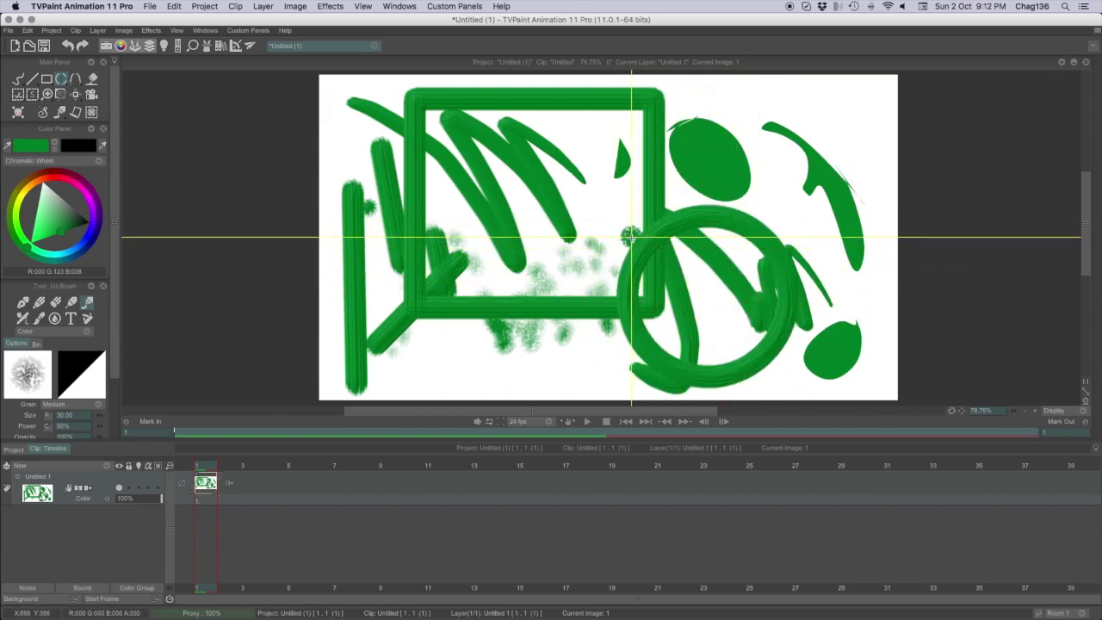
# Clear the canvas, show the Paint bucket's settings, and return to the freehand stroke tool.
pyautogui.click(17, 113)
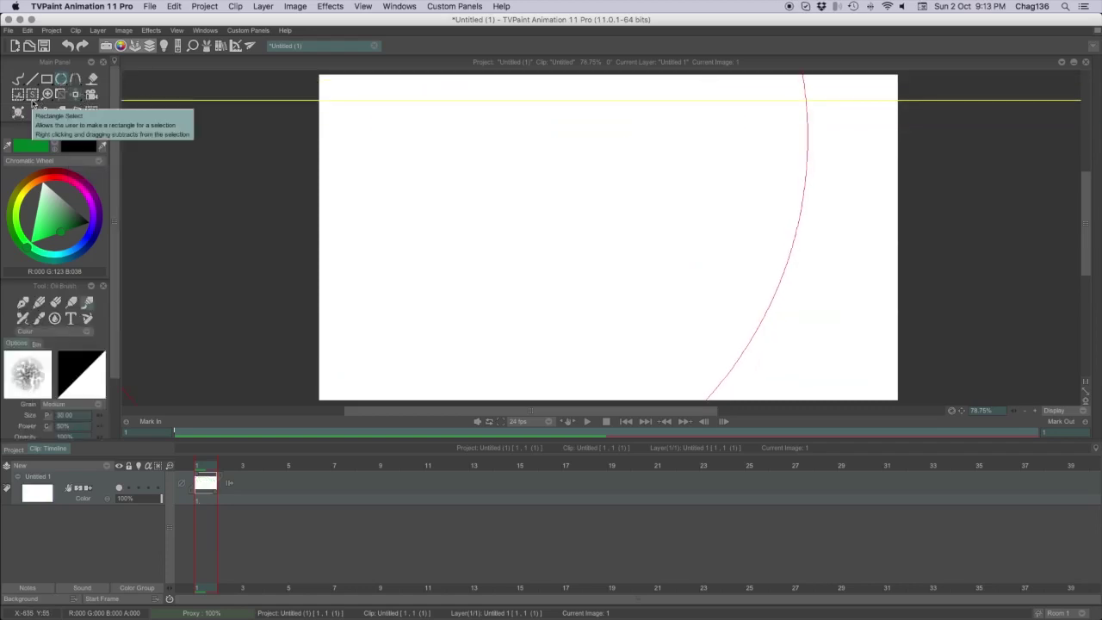
pyautogui.click(92, 79)
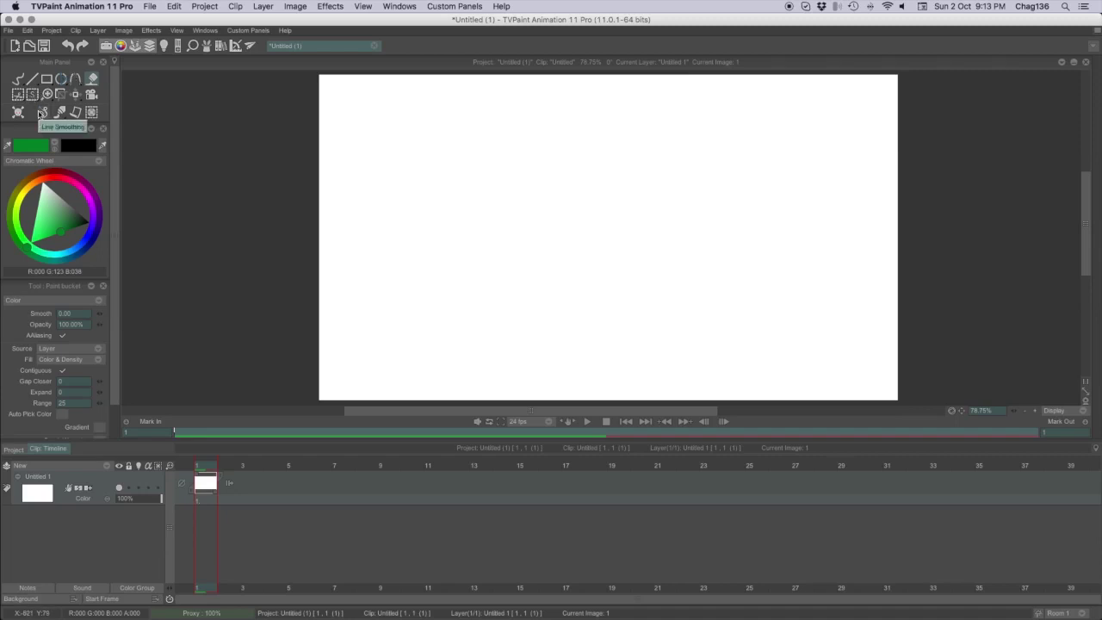
pyautogui.click(18, 78)
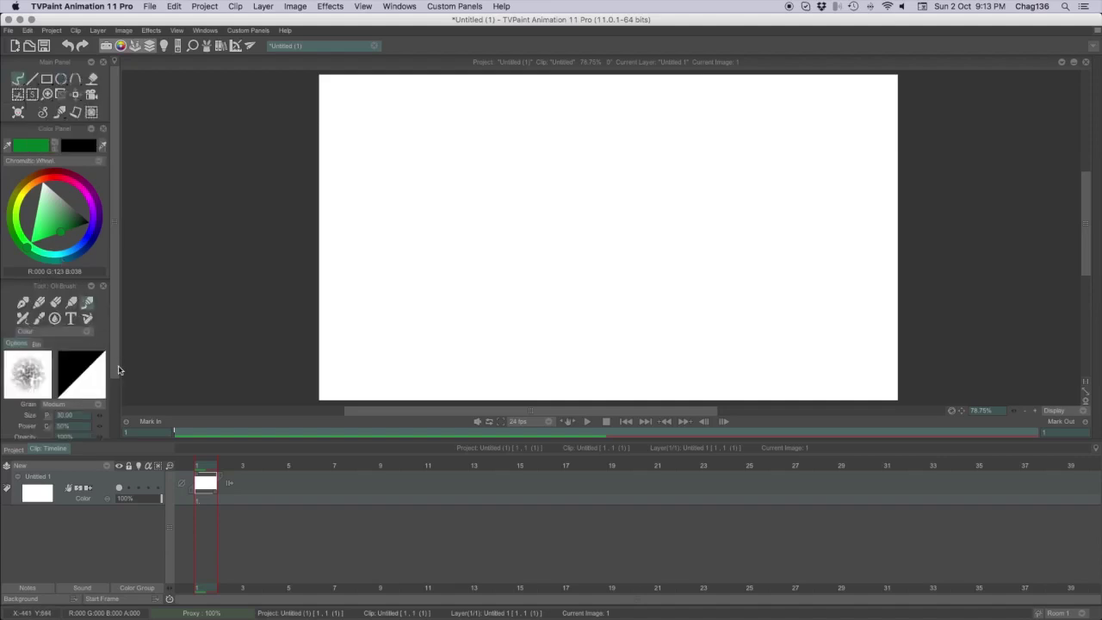
# Examine the Oil brush's color modes and Bin, collapse and expand its panel, and return to the Options.
pyautogui.scroll(-3, 119, 375)
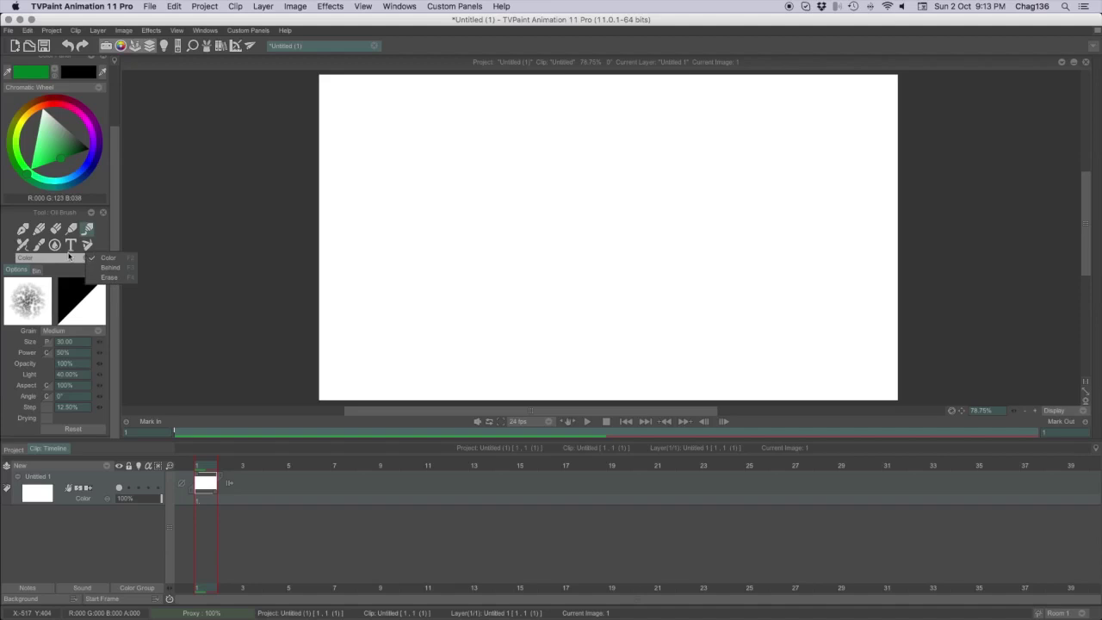
pyautogui.click(36, 270)
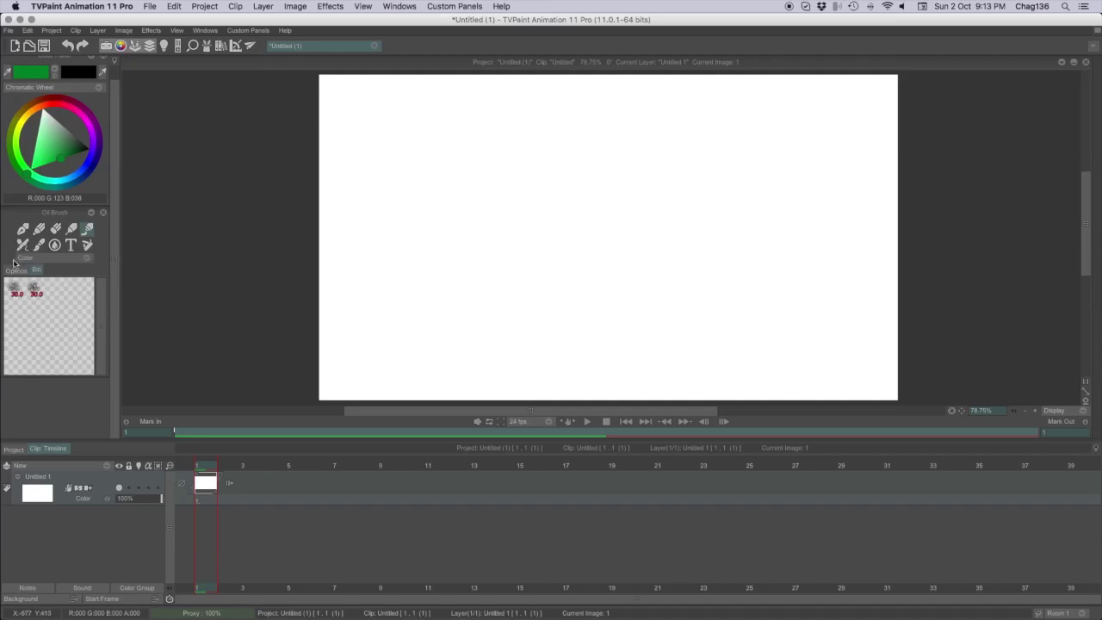
pyautogui.click(91, 213)
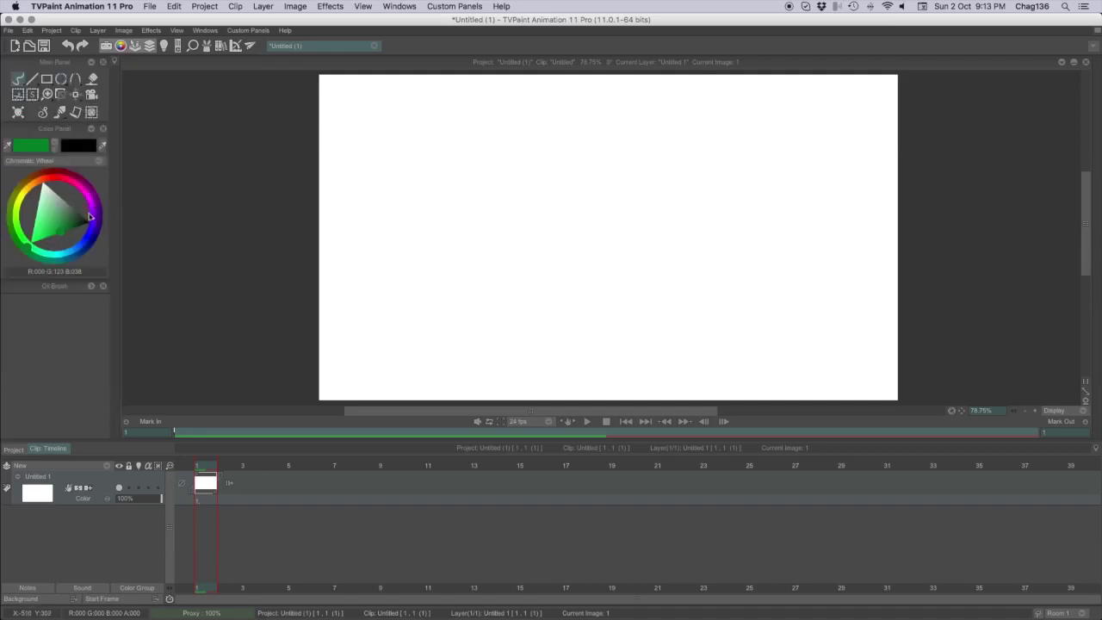
pyautogui.click(91, 287)
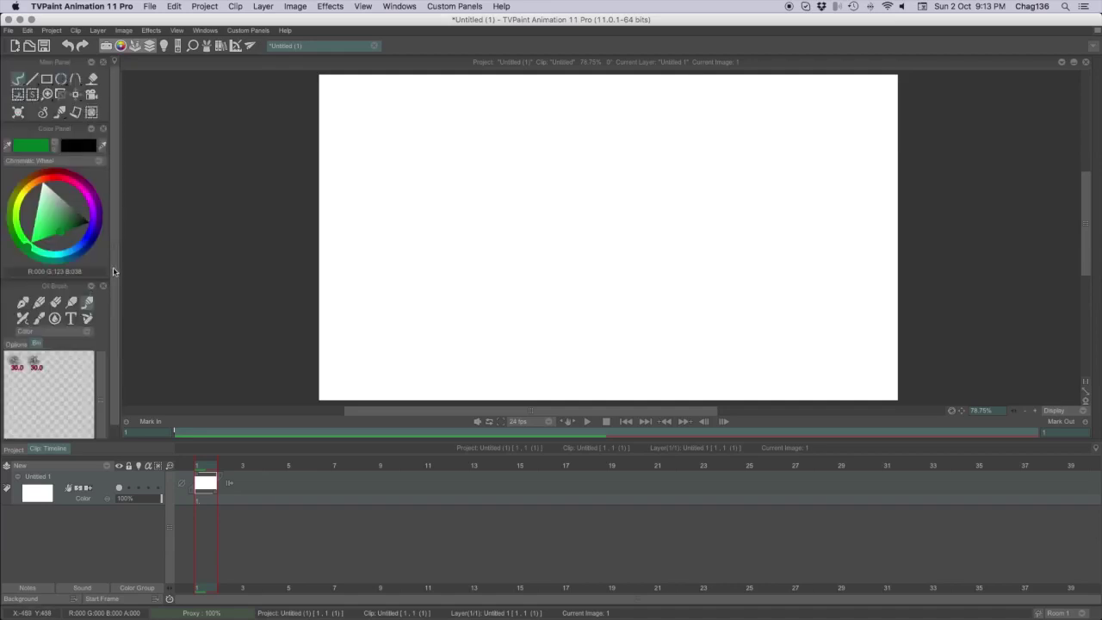
pyautogui.moveTo(113, 272); pyautogui.dragTo(115, 290)
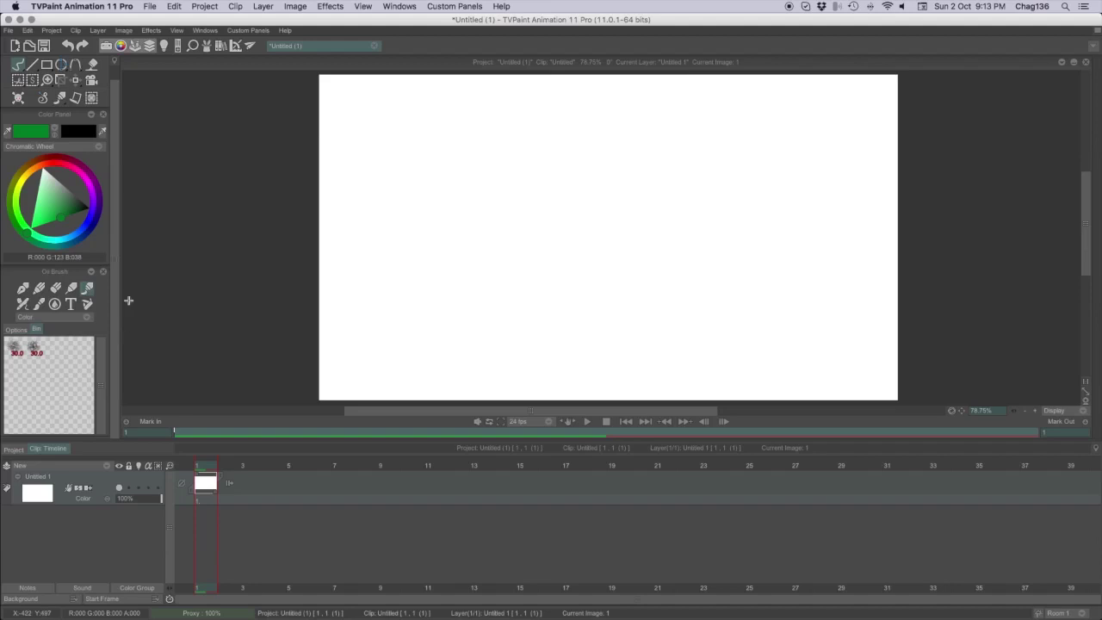
pyautogui.click(14, 330)
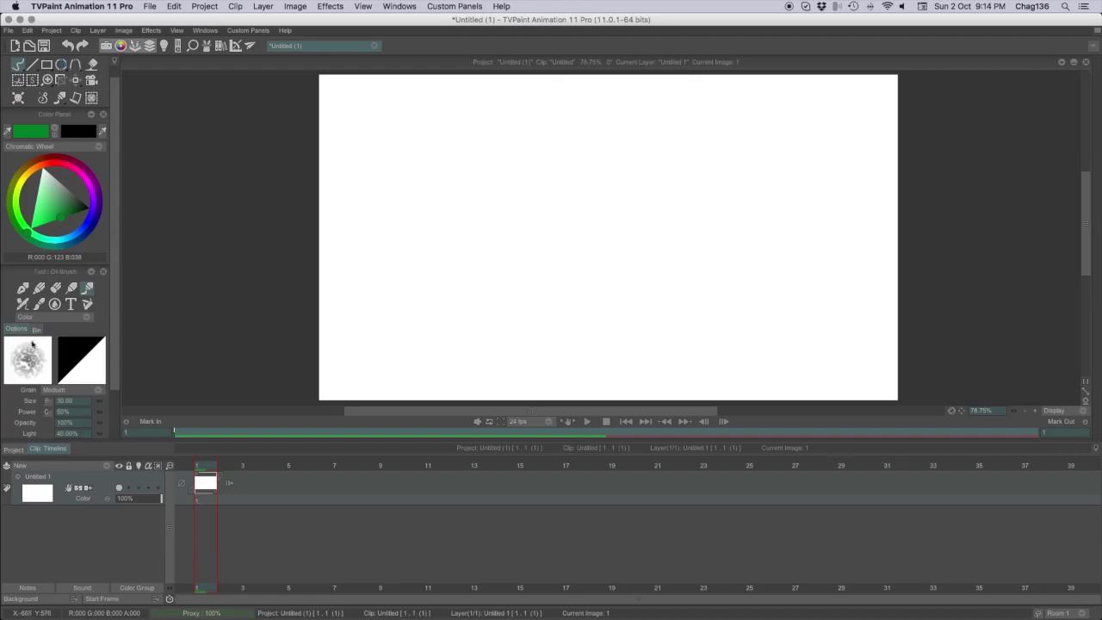
# Raise the Oil brush's Light to about 385% and paint textured strokes, first in green and then in dark blue.
pyautogui.scroll(-4, 114, 380)
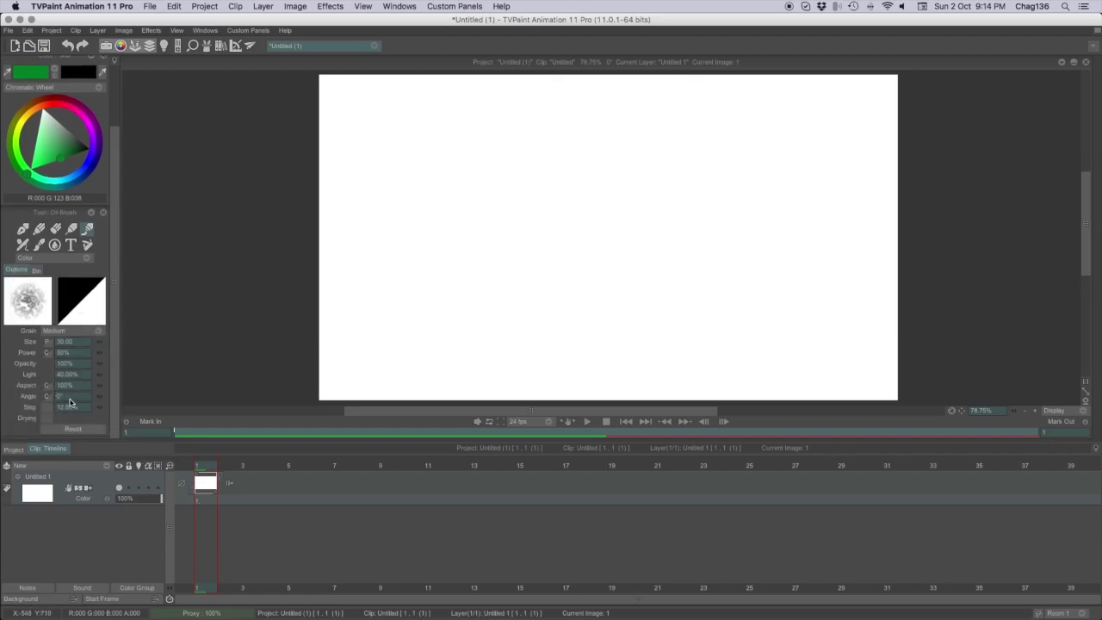
pyautogui.moveTo(447, 209)
pyautogui.mouseDown()
pyautogui.moveTo(728, 368)
pyautogui.moveTo(599, 337)
pyautogui.moveTo(357, 223)
pyautogui.mouseUp()
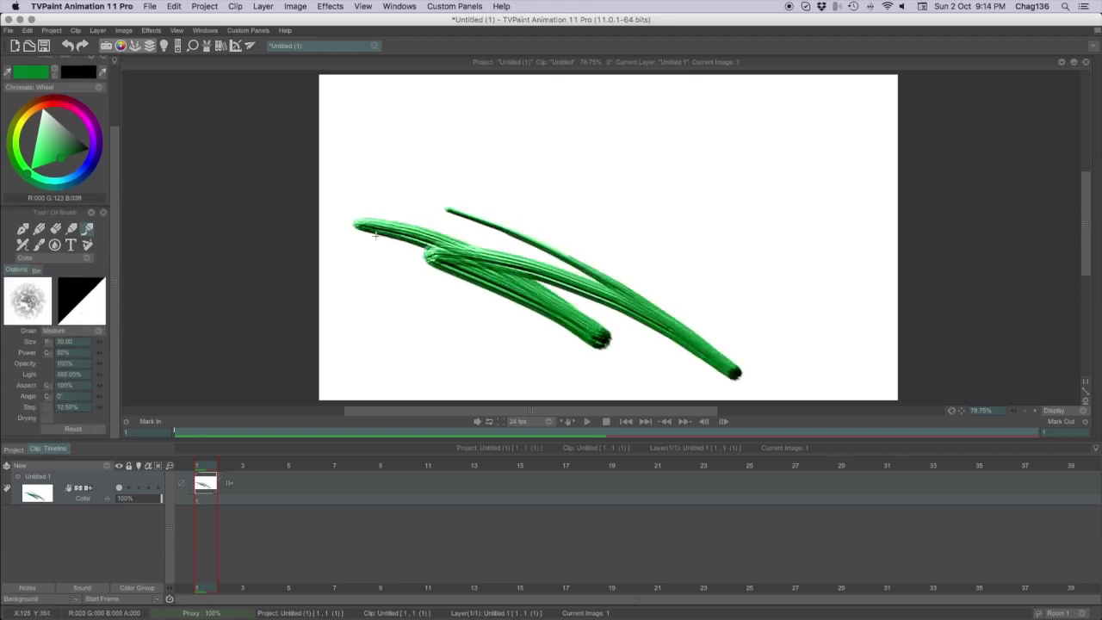
pyautogui.click(376, 236)
pyautogui.moveTo(668, 147)
pyautogui.mouseDown()
pyautogui.moveTo(629, 246)
pyautogui.moveTo(372, 135)
pyautogui.mouseUp()
pyautogui.click(350, 204)
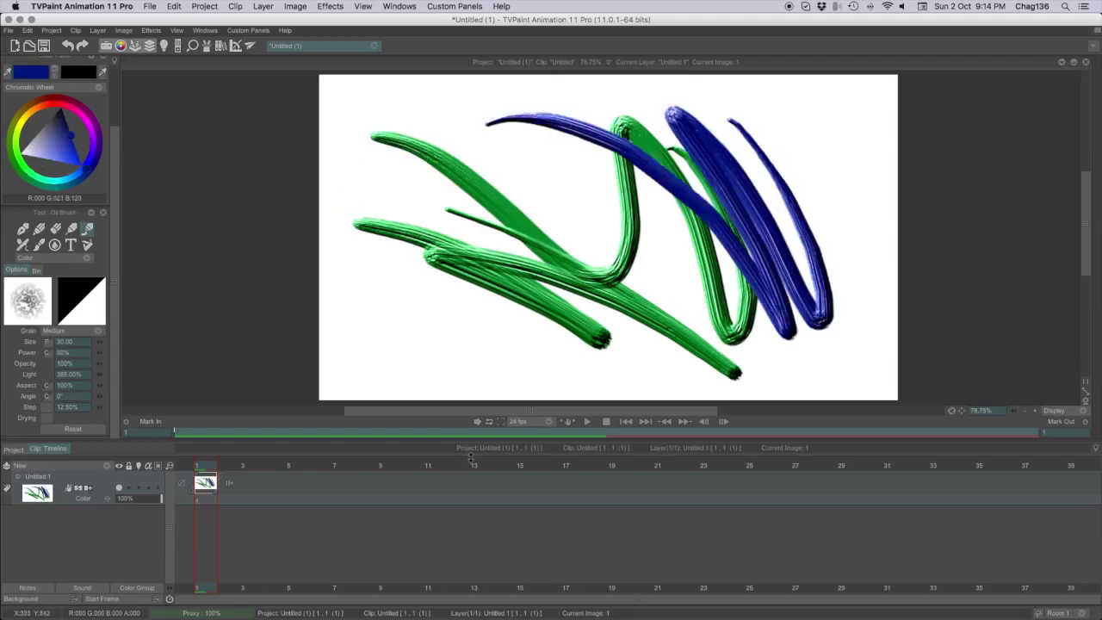
# Store the current Oil brush in the Bin and paint blue strokes around the canvas with the Bin's brushes.
pyautogui.click(37, 271)
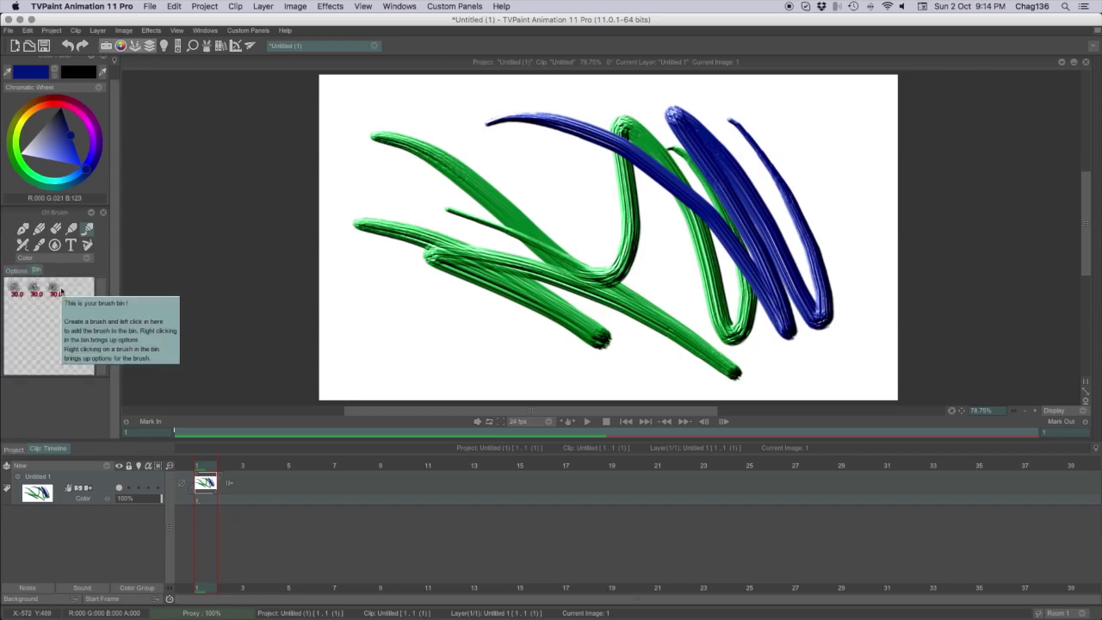
pyautogui.moveTo(434, 314)
pyautogui.mouseDown()
pyautogui.moveTo(379, 344)
pyautogui.moveTo(450, 302)
pyautogui.moveTo(336, 161)
pyautogui.mouseUp()
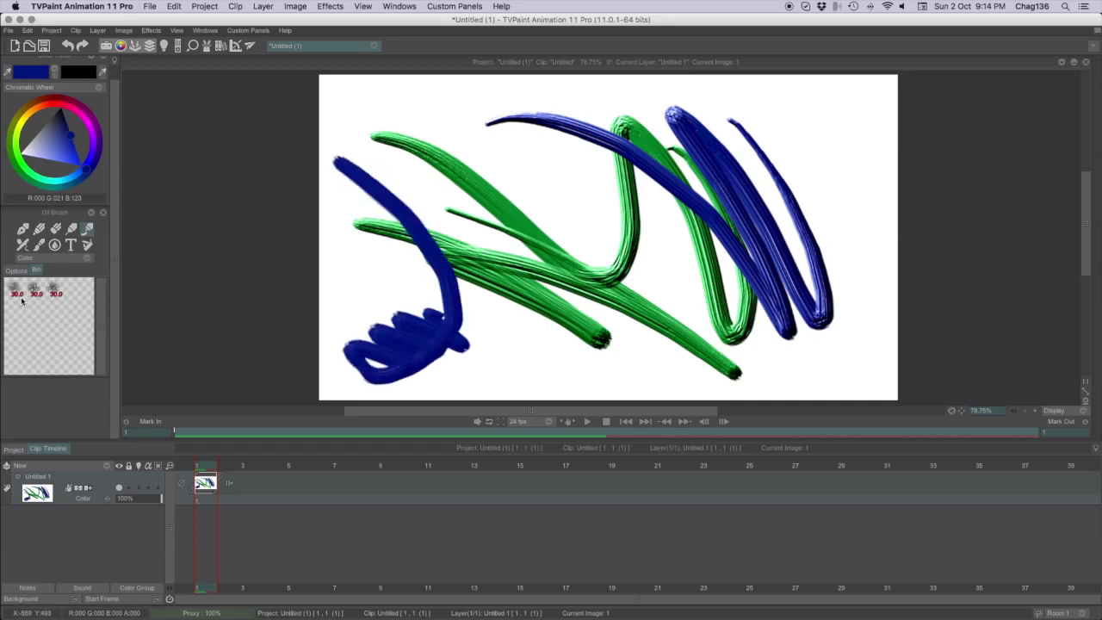
pyautogui.moveTo(847, 293)
pyautogui.mouseDown()
pyautogui.moveTo(831, 196)
pyautogui.moveTo(766, 258)
pyautogui.mouseUp()
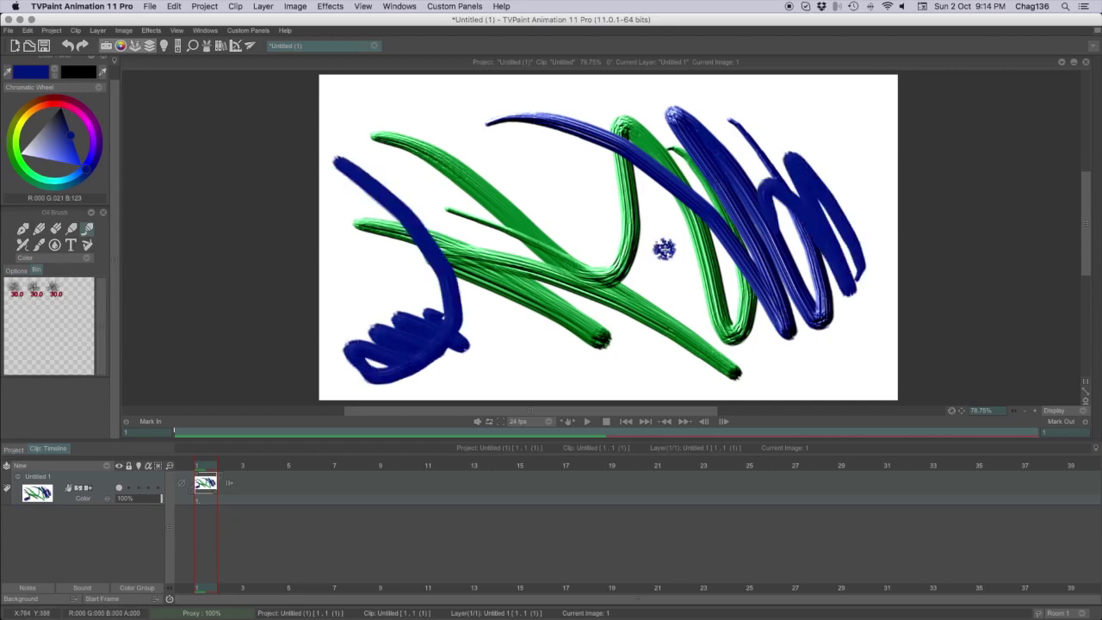
pyautogui.moveTo(469, 125)
pyautogui.mouseDown()
pyautogui.moveTo(589, 228)
pyautogui.moveTo(428, 133)
pyautogui.mouseUp()
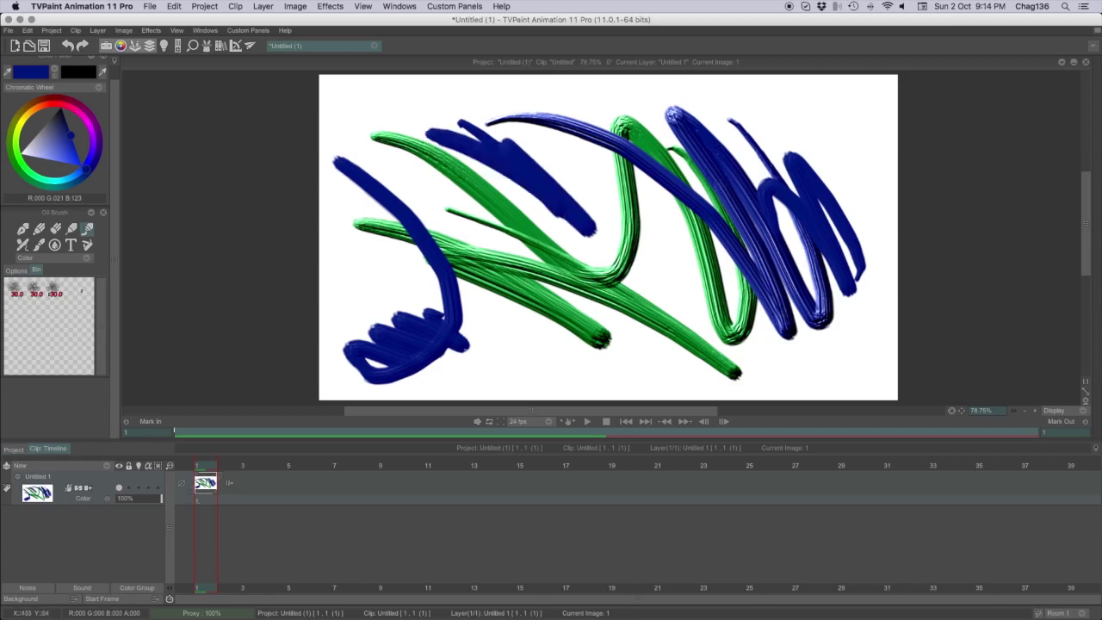
pyautogui.moveTo(341, 253)
pyautogui.mouseDown()
pyautogui.moveTo(405, 284)
pyautogui.moveTo(366, 211)
pyautogui.moveTo(568, 398)
pyautogui.mouseUp()
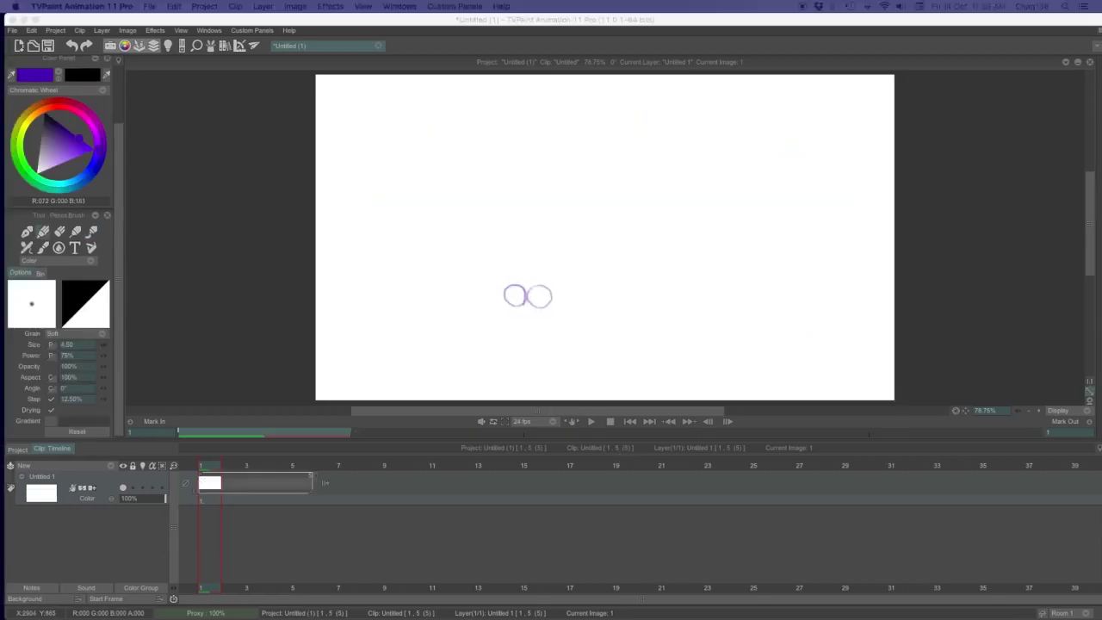
# Sketch the bird's long pointed beak and shaded pupils around the two eye circles on frame 1.
pyautogui.moveTo(554, 297); pyautogui.dragTo(637, 306)
pyautogui.moveTo(504, 301); pyautogui.dragTo(649, 312)
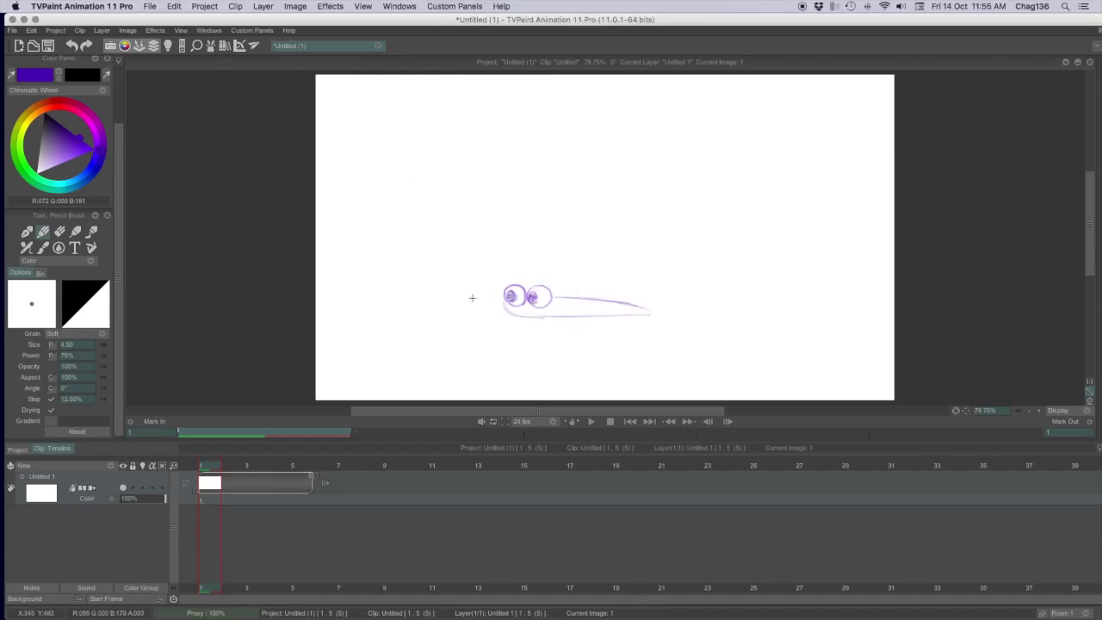
pyautogui.moveTo(550, 306); pyautogui.dragTo(647, 312)
# Sketch the bird's curved neck rising from the eyes and its oval body at the neck's end on frame 1.
pyautogui.moveTo(520, 284); pyautogui.dragTo(542, 204)
pyautogui.moveTo(534, 280); pyautogui.dragTo(533, 184)
pyautogui.moveTo(530, 196); pyautogui.dragTo(461, 222)
pyautogui.moveTo(531, 191)
pyautogui.mouseDown()
pyautogui.moveTo(462, 163)
pyautogui.moveTo(496, 221)
pyautogui.mouseUp()
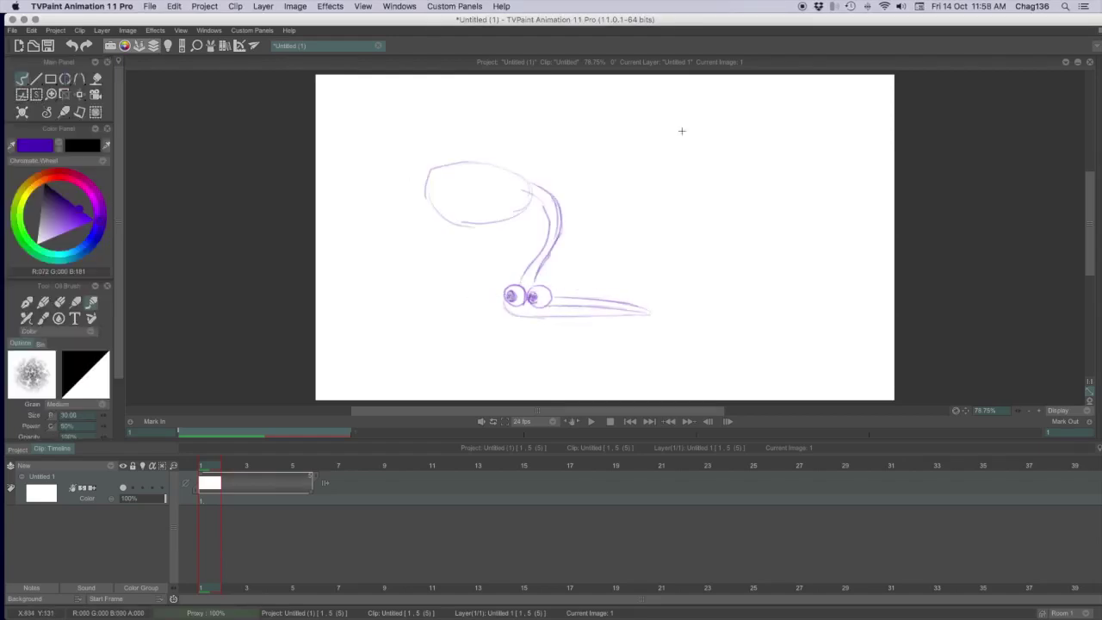
pyautogui.moveTo(671, 120)
pyautogui.mouseDown()
pyautogui.moveTo(797, 132)
pyautogui.moveTo(662, 322)
pyautogui.moveTo(772, 131)
pyautogui.moveTo(718, 378)
pyautogui.moveTo(699, 143)
pyautogui.moveTo(831, 332)
pyautogui.moveTo(660, 229)
pyautogui.moveTo(670, 284)
pyautogui.mouseUp()
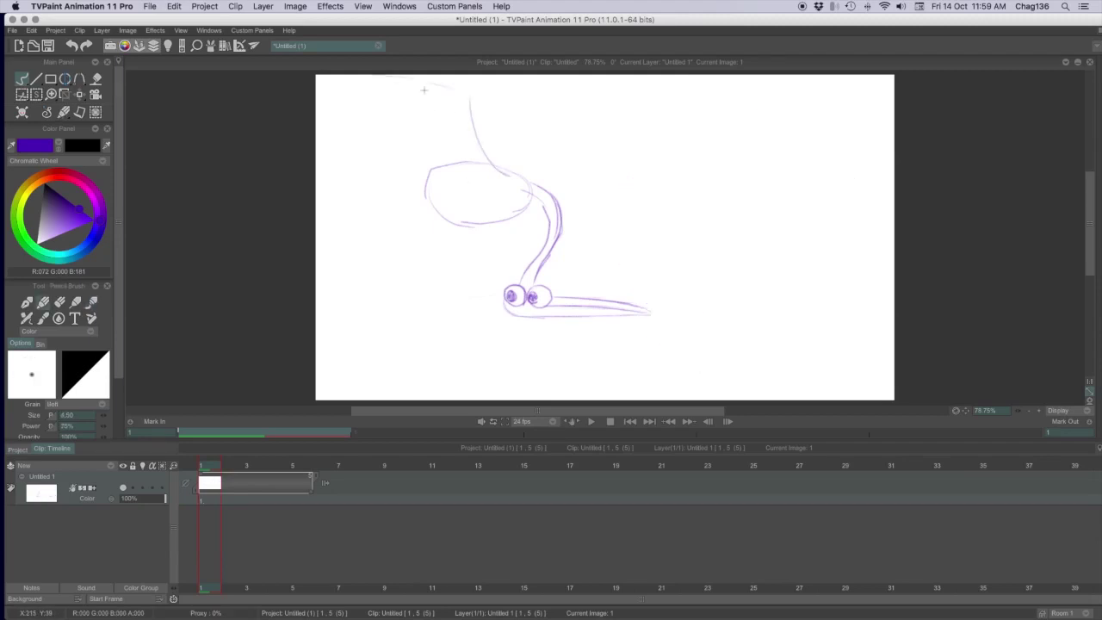
# Sketch the raised feathered wings, tail and feet around the body on frame 1, undoing the last wing stroke.
pyautogui.moveTo(340, 86)
pyautogui.mouseDown()
pyautogui.moveTo(472, 137)
pyautogui.moveTo(361, 153)
pyautogui.moveTo(436, 169)
pyautogui.mouseUp()
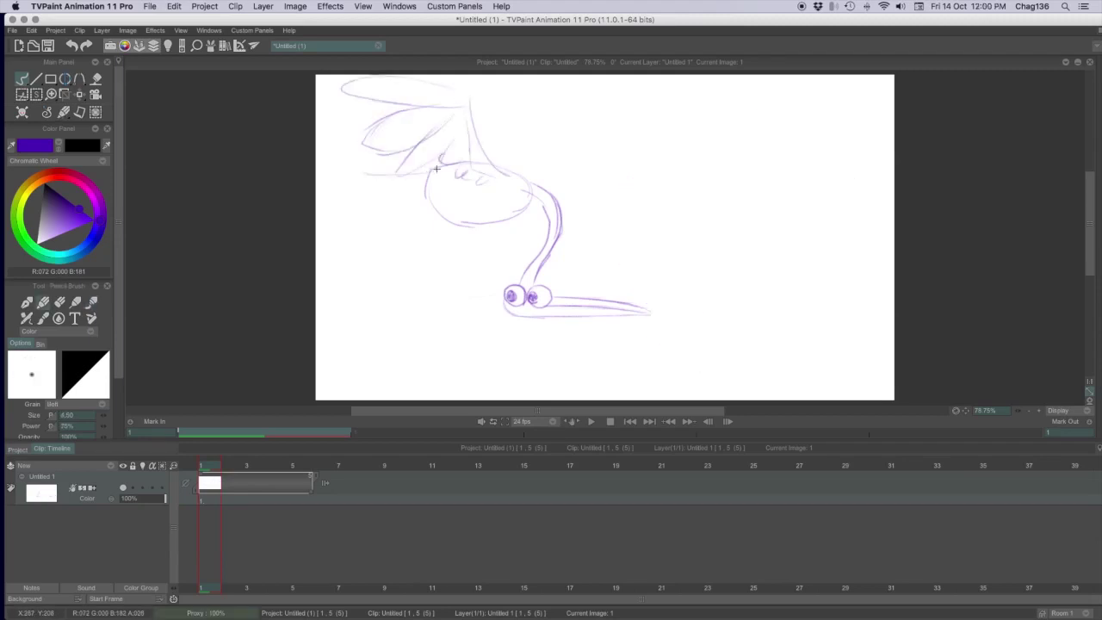
pyautogui.moveTo(405, 121); pyautogui.dragTo(422, 112)
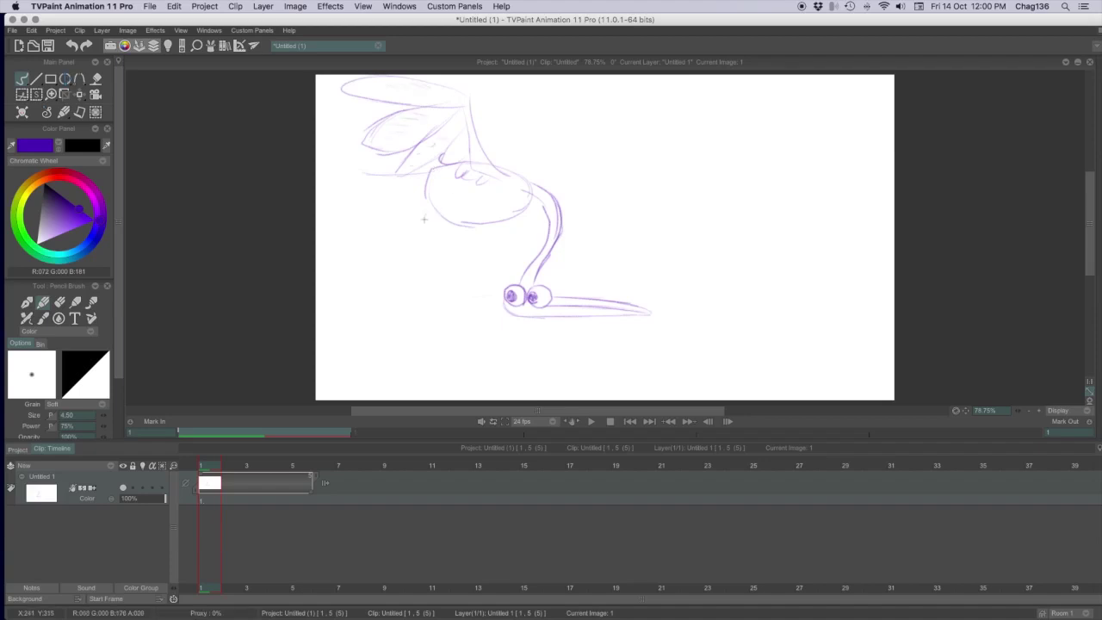
pyautogui.moveTo(423, 219); pyautogui.dragTo(458, 189)
pyautogui.moveTo(465, 193)
pyautogui.mouseDown()
pyautogui.moveTo(458, 219)
pyautogui.moveTo(514, 225)
pyautogui.mouseUp()
pyautogui.moveTo(507, 167)
pyautogui.mouseDown()
pyautogui.moveTo(528, 109)
pyautogui.moveTo(618, 84)
pyautogui.mouseUp()
pyautogui.moveTo(534, 116); pyautogui.dragTo(611, 133)
pyautogui.press('super+z')
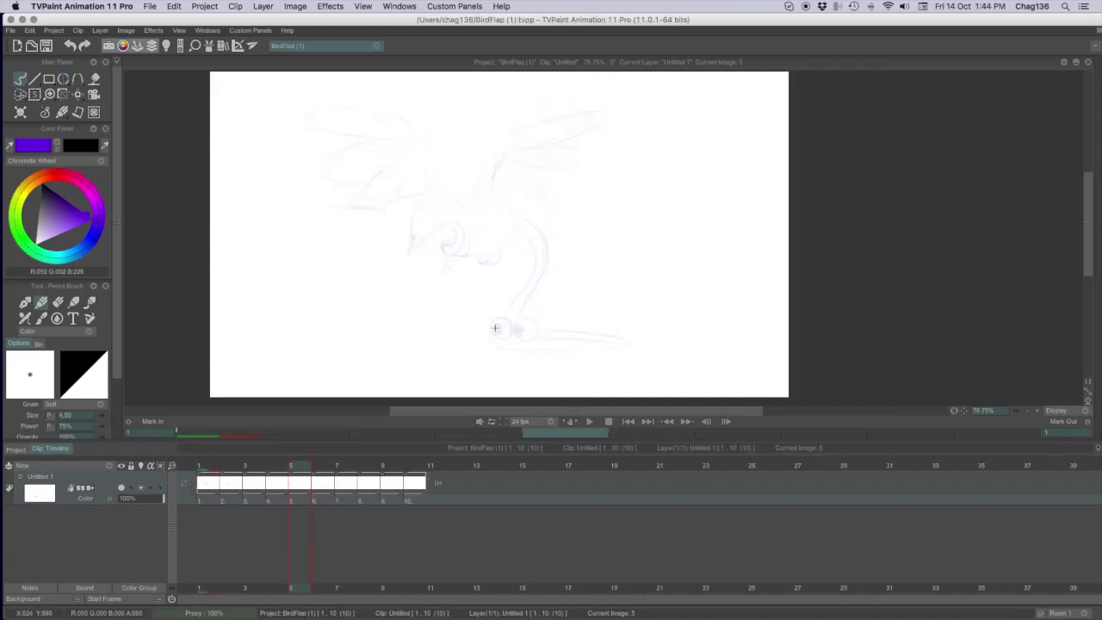
# Draw the bird's eyes, a beak turned to the other side, the oval body and the neck on frame 5 of BirdFlap.
pyautogui.moveTo(513, 327)
pyautogui.mouseDown()
pyautogui.moveTo(469, 335)
pyautogui.moveTo(547, 342)
pyautogui.mouseUp()
pyautogui.moveTo(482, 231); pyautogui.dragTo(420, 226)
pyautogui.moveTo(463, 179); pyautogui.dragTo(401, 208)
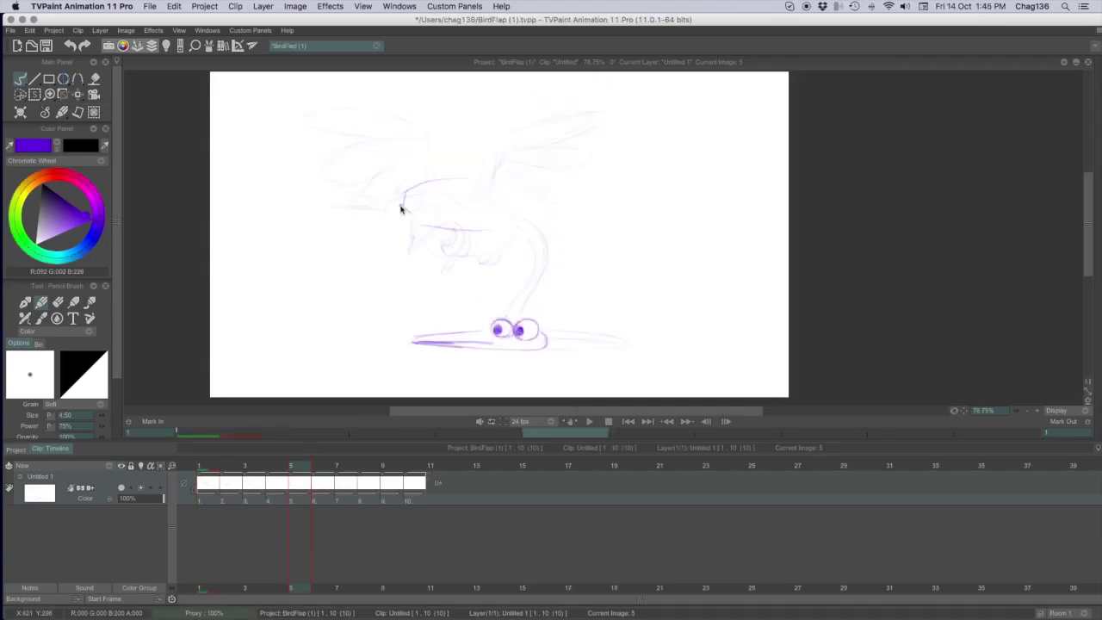
pyautogui.moveTo(506, 228)
pyautogui.mouseDown()
pyautogui.moveTo(430, 226)
pyautogui.moveTo(413, 246)
pyautogui.mouseUp()
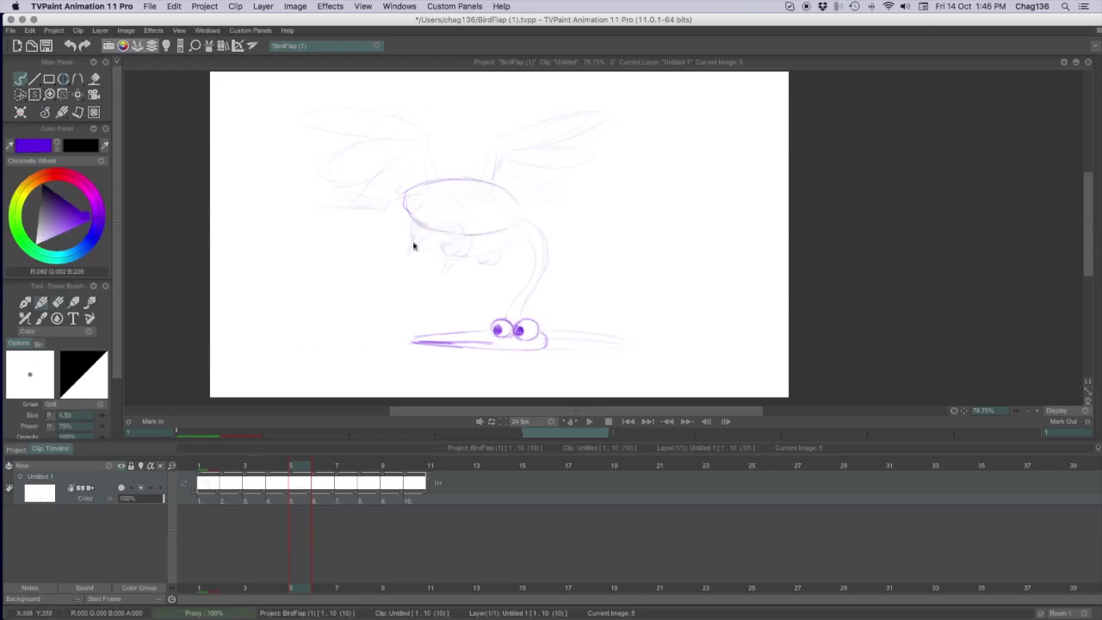
pyautogui.moveTo(516, 224); pyautogui.dragTo(523, 318)
pyautogui.moveTo(542, 317)
pyautogui.mouseDown()
pyautogui.moveTo(536, 224)
pyautogui.moveTo(520, 213)
pyautogui.mouseUp()
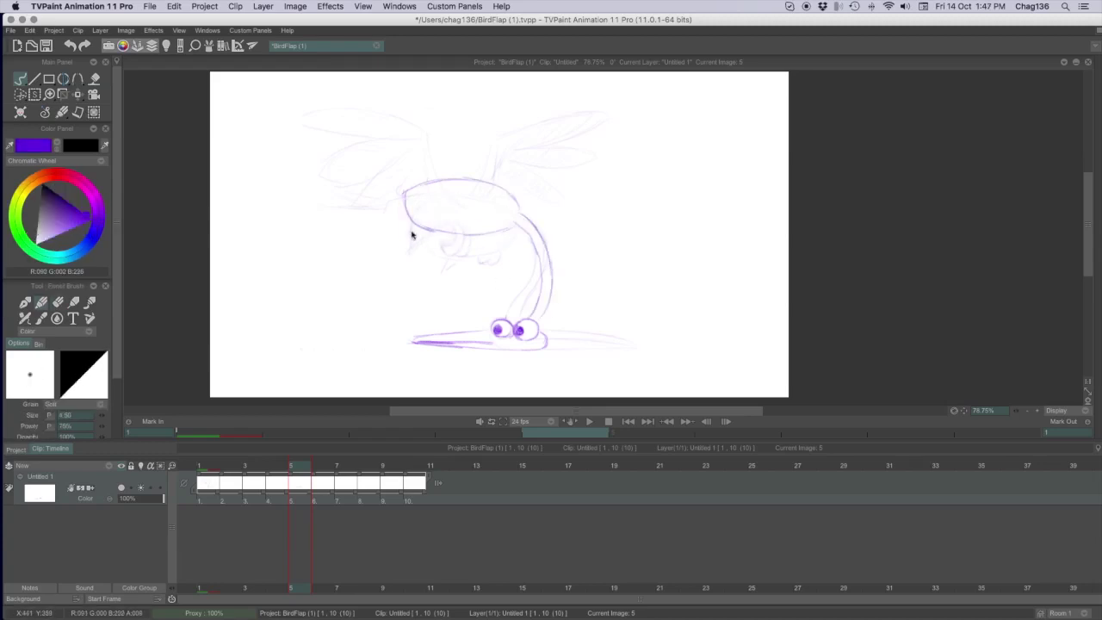
# Sketch the lowered left wing with spread feathers and the feet under the body on frame 5.
pyautogui.moveTo(404, 249); pyautogui.dragTo(293, 281)
pyautogui.moveTo(431, 228)
pyautogui.mouseDown()
pyautogui.moveTo(374, 251)
pyautogui.moveTo(455, 284)
pyautogui.moveTo(296, 275)
pyautogui.mouseUp()
pyautogui.moveTo(451, 303); pyautogui.dragTo(376, 278)
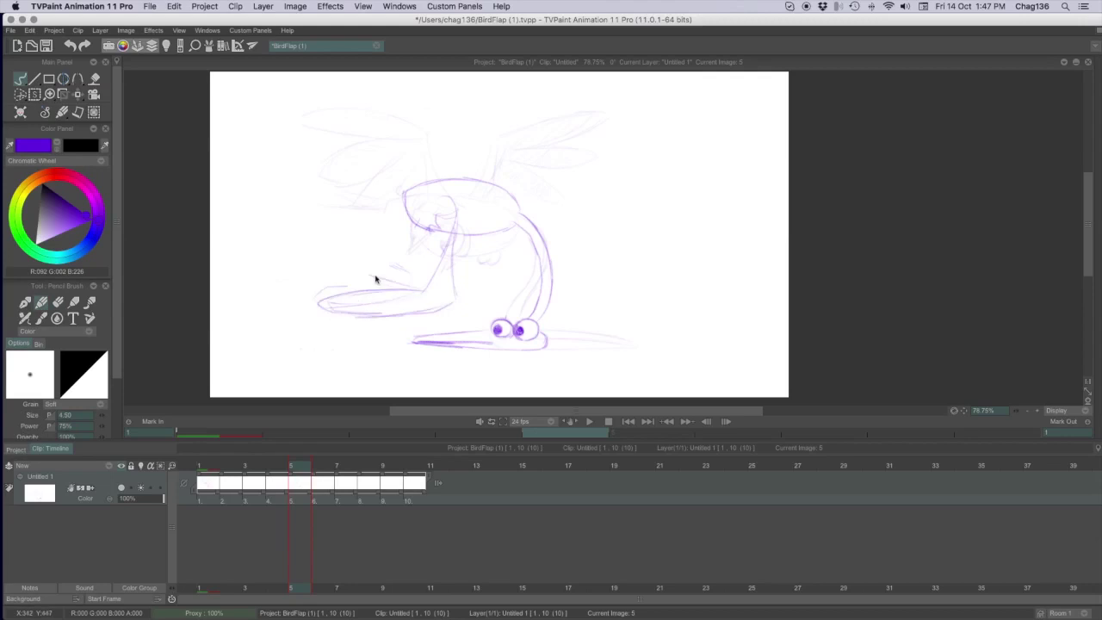
pyautogui.moveTo(438, 257); pyautogui.dragTo(370, 269)
pyautogui.moveTo(451, 307)
pyautogui.mouseDown()
pyautogui.moveTo(338, 333)
pyautogui.moveTo(404, 311)
pyautogui.mouseUp()
pyautogui.moveTo(430, 301); pyautogui.dragTo(345, 293)
pyautogui.moveTo(434, 283); pyautogui.dragTo(380, 265)
pyautogui.moveTo(404, 248); pyautogui.dragTo(443, 254)
pyautogui.moveTo(465, 217)
pyautogui.mouseDown()
pyautogui.moveTo(459, 250)
pyautogui.moveTo(508, 233)
pyautogui.mouseUp()
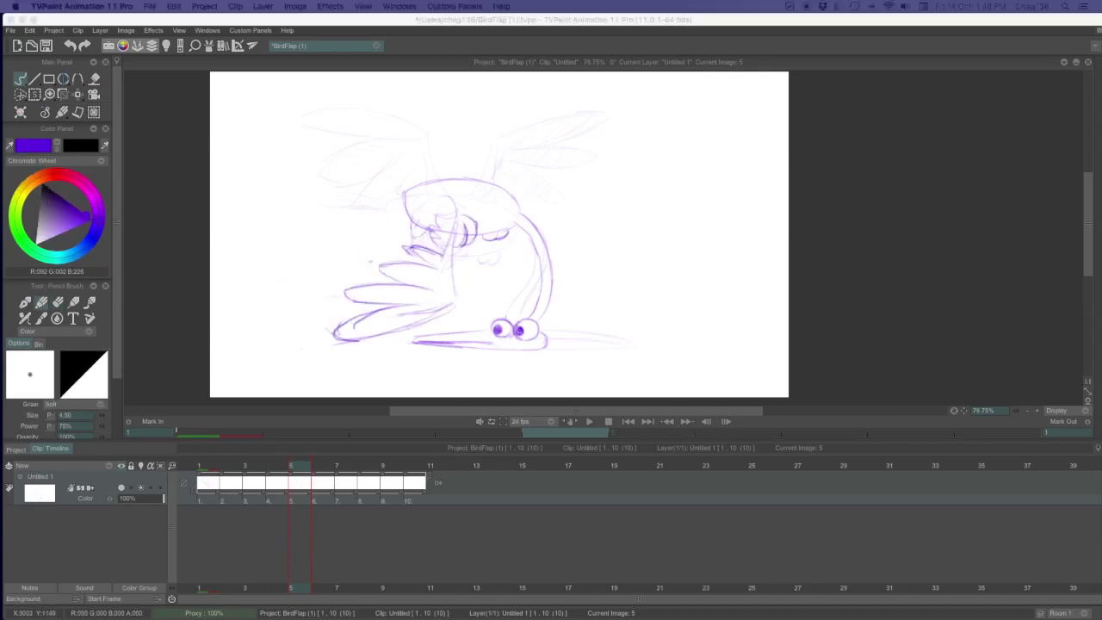
# Draw the in-between's oval body, eyes, downward-facing beak and curved neck on frame 3.
pyautogui.click(255, 468)
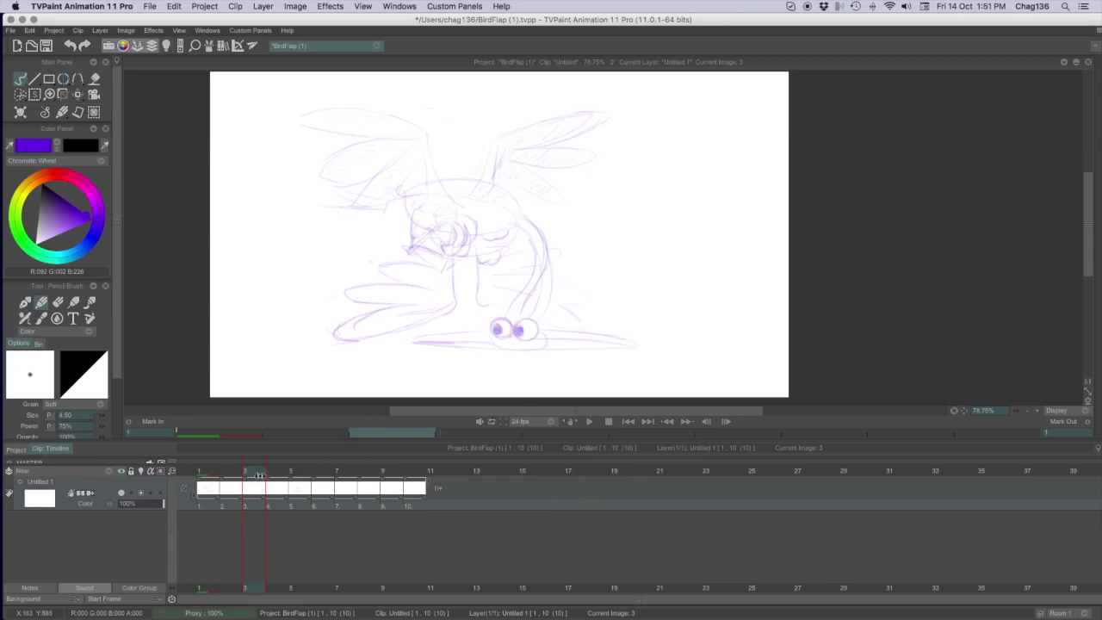
pyautogui.moveTo(410, 226); pyautogui.dragTo(497, 202)
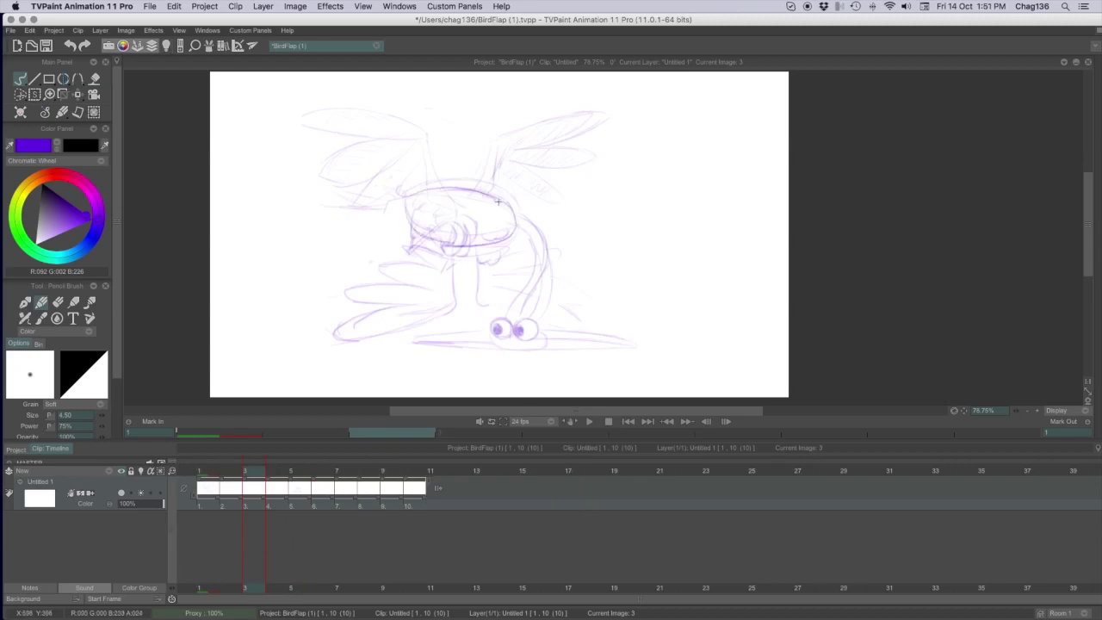
pyautogui.moveTo(526, 323); pyautogui.dragTo(539, 333)
pyautogui.moveTo(506, 337)
pyautogui.mouseDown()
pyautogui.moveTo(555, 339)
pyautogui.moveTo(549, 371)
pyautogui.mouseUp()
pyautogui.moveTo(554, 343)
pyautogui.mouseDown()
pyautogui.moveTo(515, 353)
pyautogui.moveTo(551, 371)
pyautogui.mouseUp()
pyautogui.moveTo(533, 321); pyautogui.dragTo(517, 217)
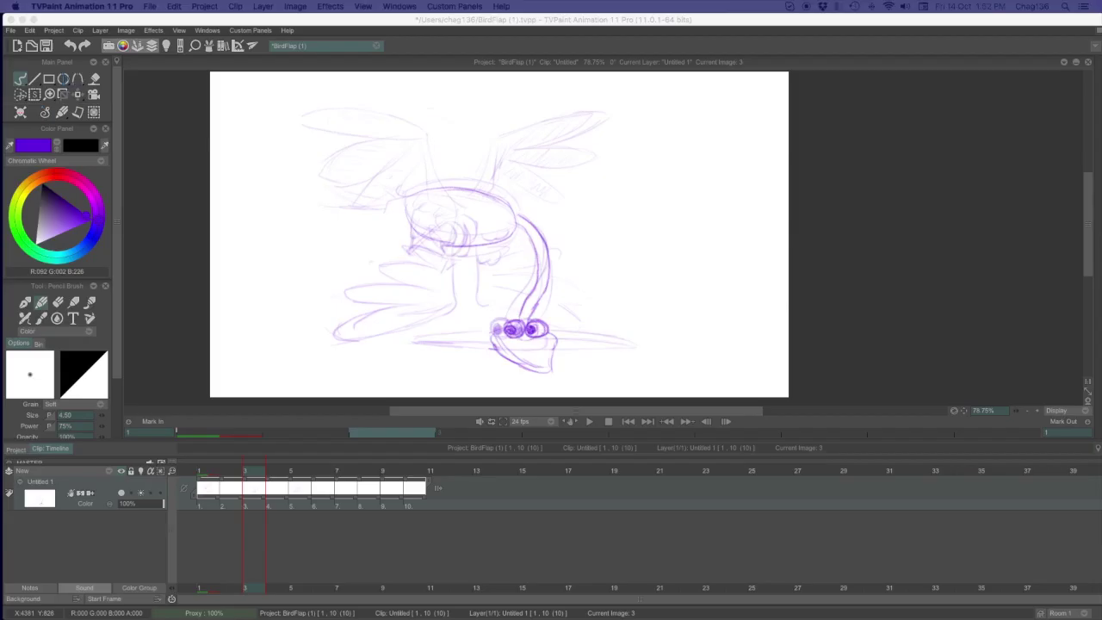
# Sketch both lowered wings with their feathers and the feet on frame 3.
pyautogui.moveTo(435, 240)
pyautogui.mouseDown()
pyautogui.moveTo(411, 288)
pyautogui.moveTo(316, 323)
pyautogui.mouseUp()
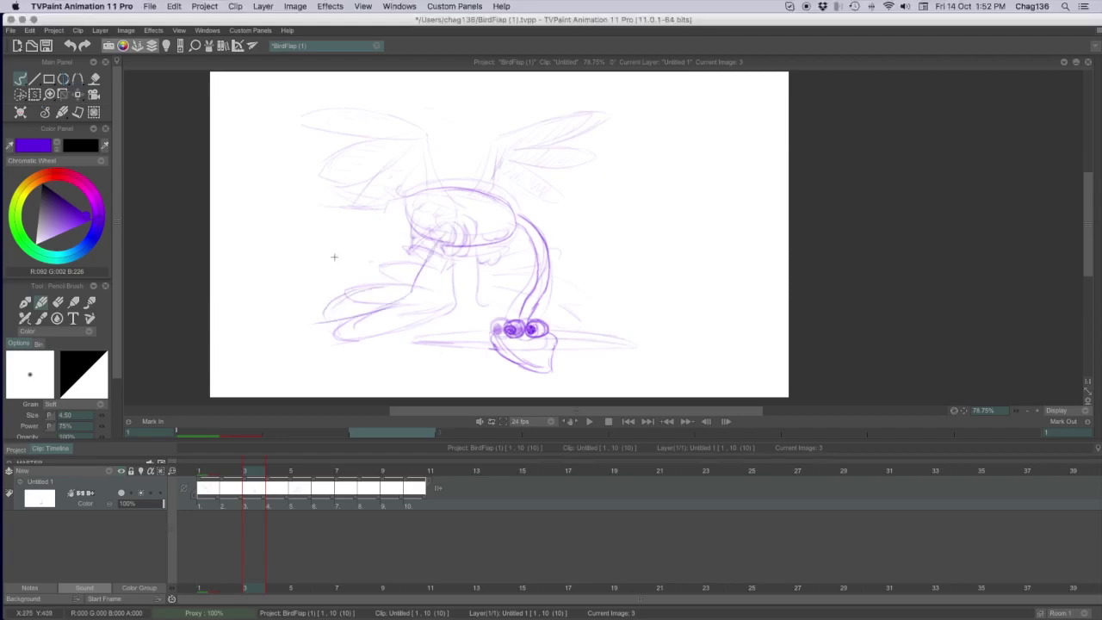
pyautogui.moveTo(335, 279); pyautogui.dragTo(397, 265)
pyautogui.moveTo(376, 256); pyautogui.dragTo(431, 241)
pyautogui.moveTo(534, 232); pyautogui.dragTo(593, 295)
pyautogui.moveTo(440, 256); pyautogui.dragTo(474, 244)
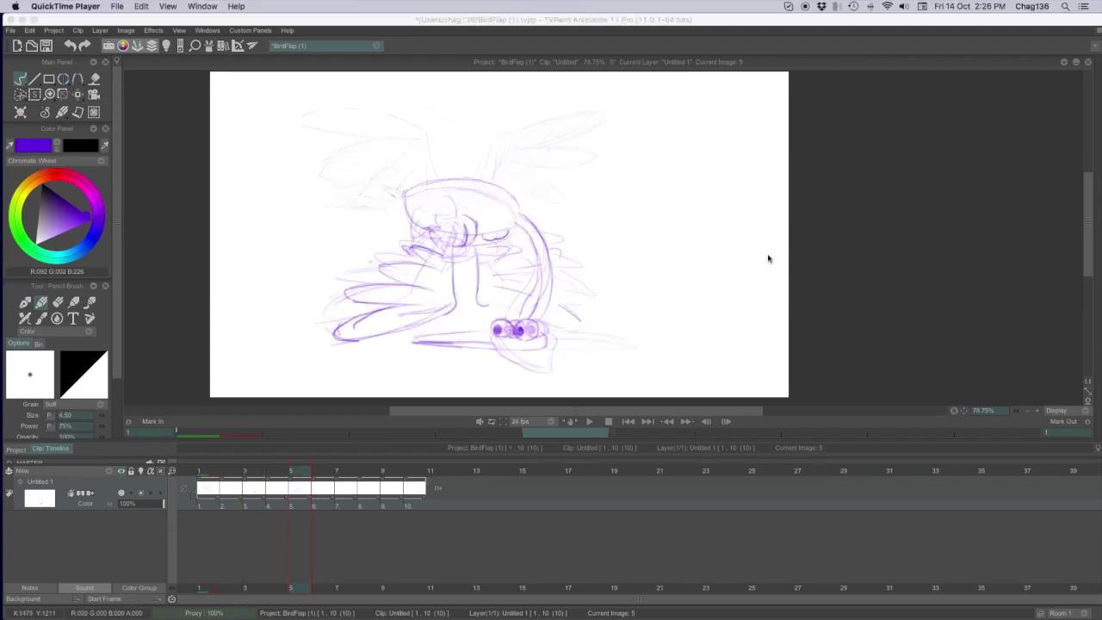
# Draw the bird's eyes and left-pointing beak on frame 4, undoing and redrawing the first attempt.
pyautogui.click(767, 256)
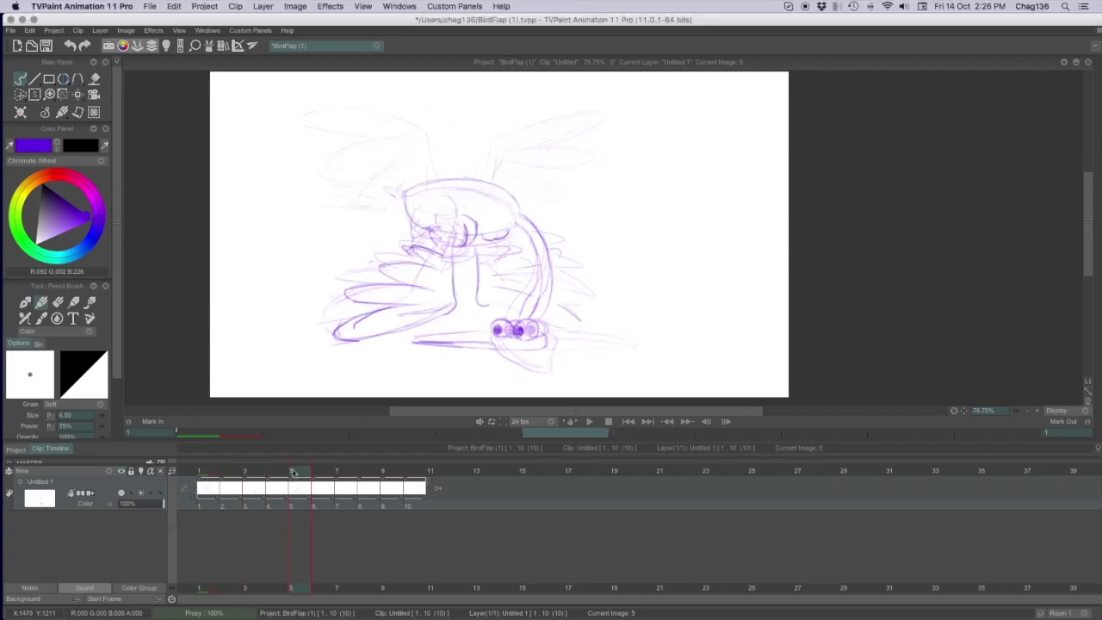
pyautogui.click(231, 480)
pyautogui.moveTo(232, 481); pyautogui.dragTo(277, 482)
pyautogui.moveTo(509, 325)
pyautogui.mouseDown()
pyautogui.moveTo(472, 352)
pyautogui.moveTo(420, 342)
pyautogui.mouseUp()
pyautogui.press('super+z')
pyautogui.moveTo(520, 349); pyautogui.dragTo(420, 344)
# On frame 2, open the Light Table, place it beside the canvas, and disable previous image 5 and next images 2 to 5.
pyautogui.moveTo(276, 474); pyautogui.dragTo(233, 473)
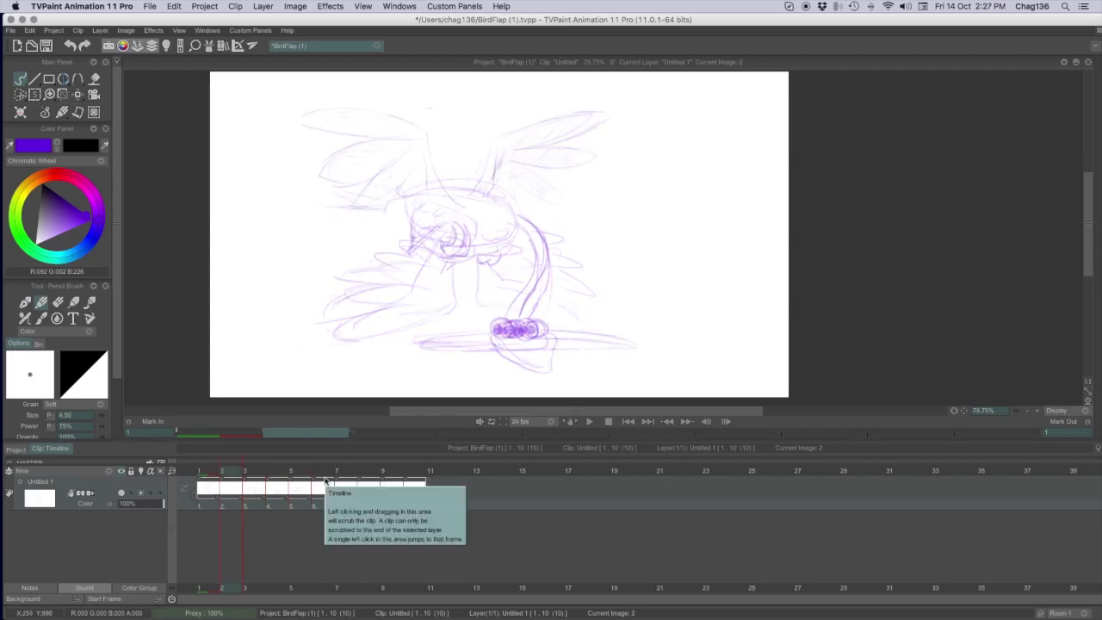
pyautogui.click(166, 46)
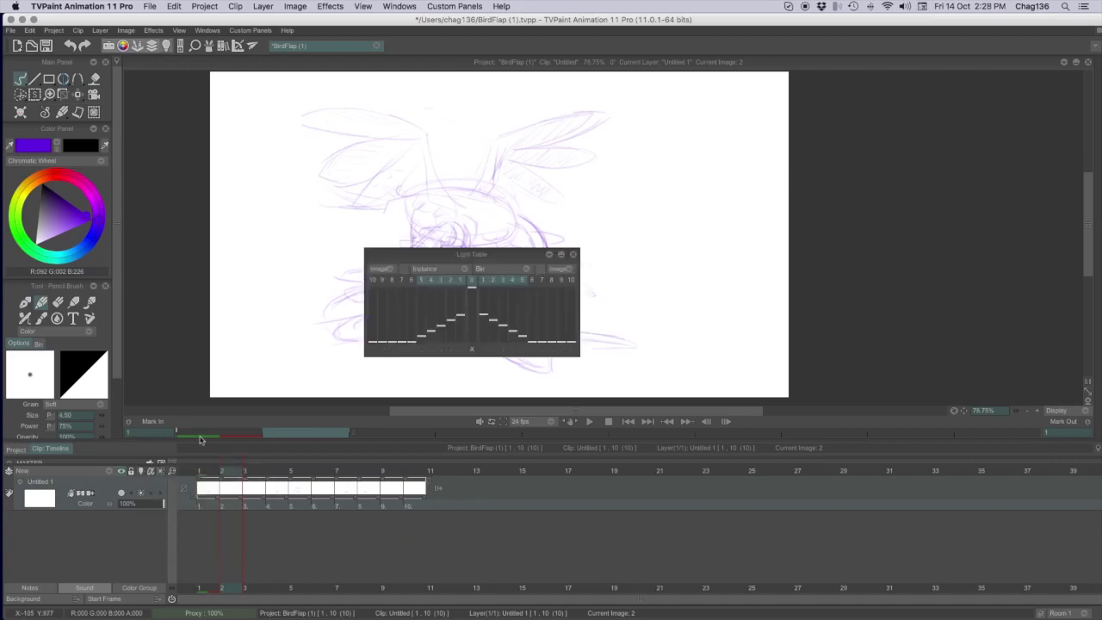
pyautogui.moveTo(472, 253); pyautogui.dragTo(881, 235)
pyautogui.click(830, 260)
pyautogui.click(931, 260)
pyautogui.click(921, 261)
pyautogui.click(911, 261)
pyautogui.click(901, 261)
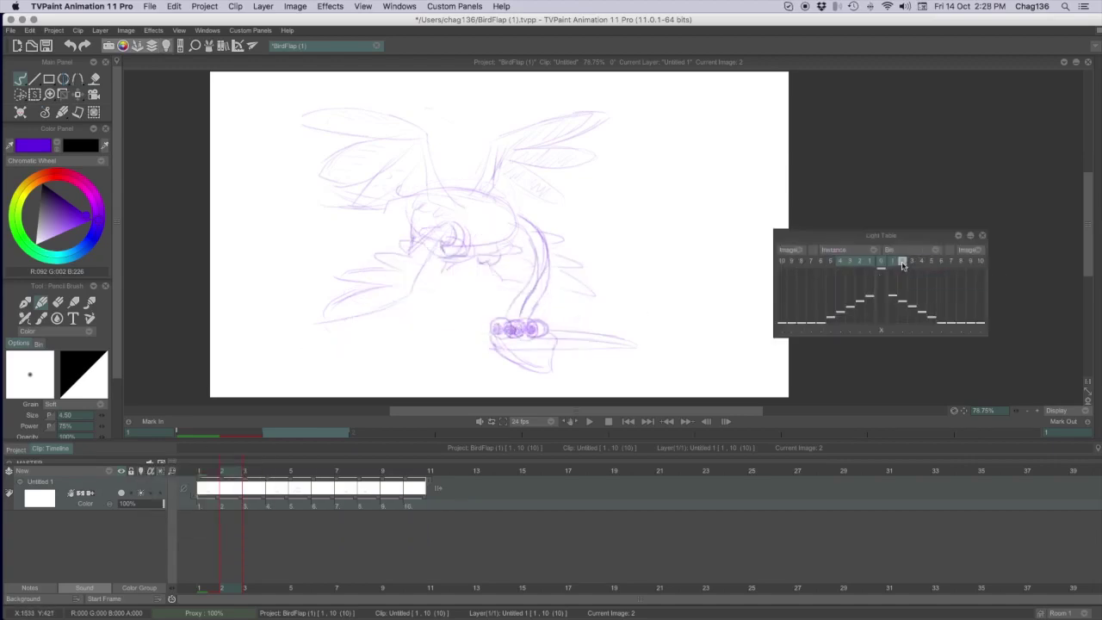
pyautogui.click(902, 260)
# Draw the bird's eyes and long right-pointing beak on frame 2 and scrub back toward frame 1.
pyautogui.moveTo(496, 345); pyautogui.dragTo(629, 348)
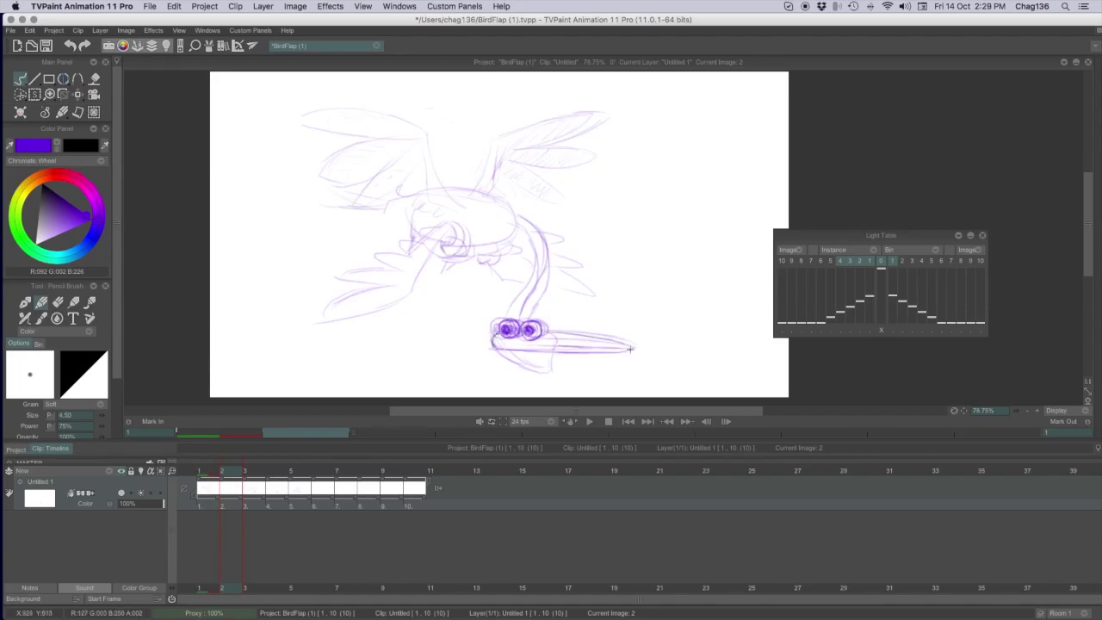
pyautogui.moveTo(231, 471); pyautogui.dragTo(208, 487)
# Scrub to frame 4 and restrict the Light Table's previous images to only the first one.
pyautogui.click(969, 249)
pyautogui.click(222, 477)
pyautogui.moveTo(222, 479); pyautogui.dragTo(276, 490)
pyautogui.click(141, 492)
pyautogui.moveTo(859, 260); pyautogui.dragTo(847, 261)
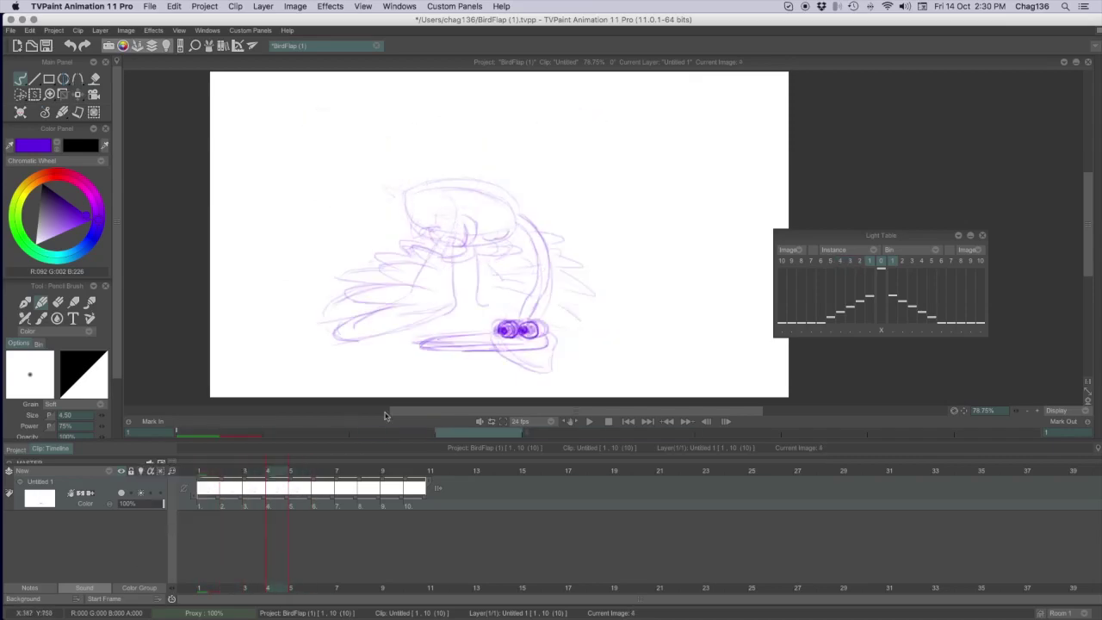
# Draw frame 4's body, neck and lowered wings, coloring the Light Table's previous images red and next images green partway through.
pyautogui.moveTo(294, 474); pyautogui.dragTo(276, 473)
pyautogui.moveTo(412, 193)
pyautogui.mouseDown()
pyautogui.moveTo(470, 185)
pyautogui.moveTo(403, 207)
pyautogui.moveTo(447, 243)
pyautogui.mouseUp()
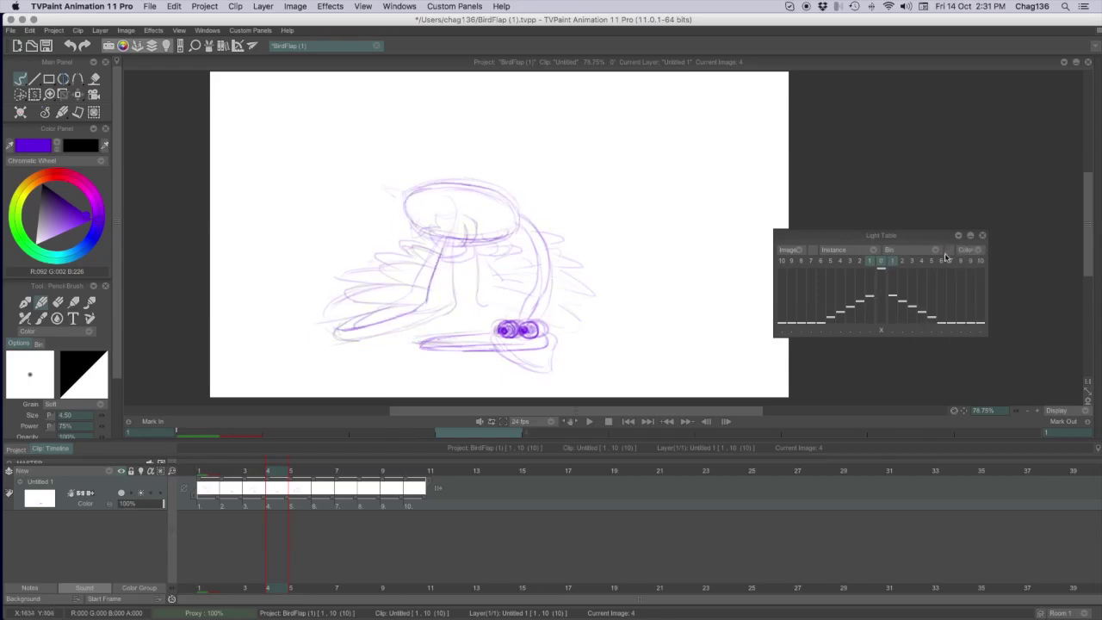
pyautogui.moveTo(812, 250); pyautogui.dragTo(31, 255)
pyautogui.moveTo(58, 182); pyautogui.dragTo(62, 179)
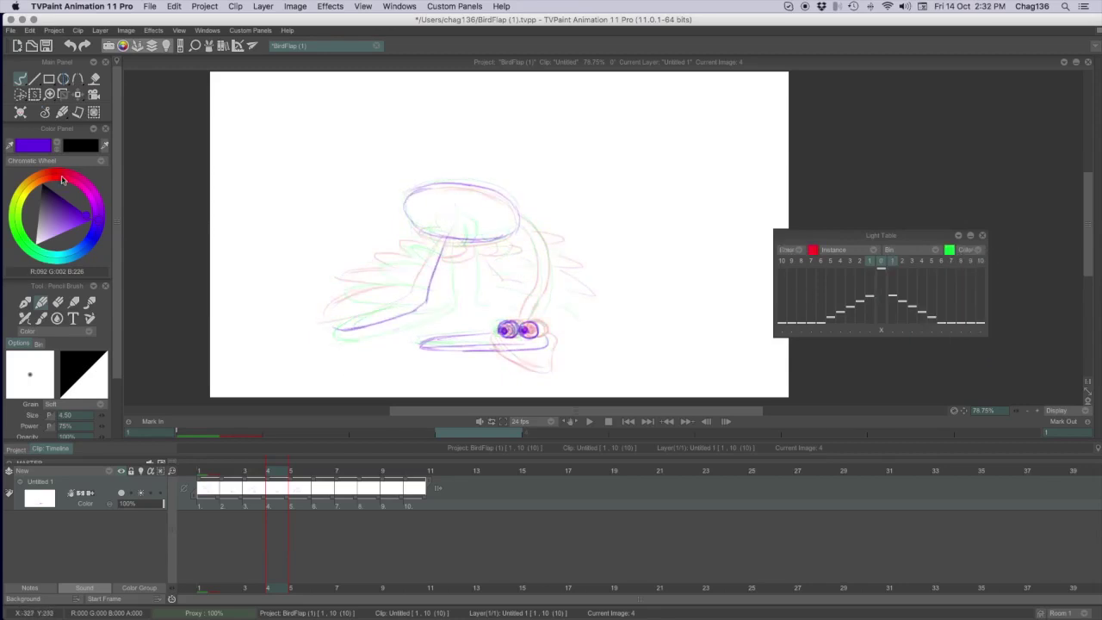
pyautogui.moveTo(349, 319); pyautogui.dragTo(408, 255)
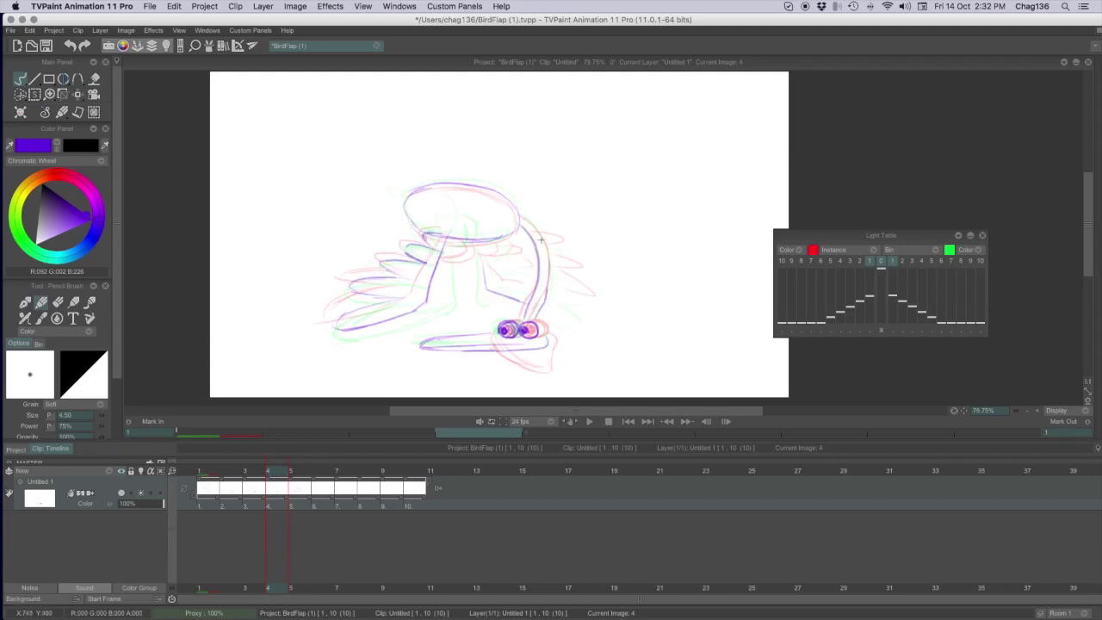
pyautogui.moveTo(521, 220); pyautogui.dragTo(548, 267)
# Draw the bird's neck, body outline and raised wings on frame 2.
pyautogui.moveTo(278, 471); pyautogui.dragTo(229, 470)
pyautogui.moveTo(489, 199)
pyautogui.mouseDown()
pyautogui.moveTo(443, 255)
pyautogui.moveTo(516, 227)
pyautogui.moveTo(515, 318)
pyautogui.mouseUp()
pyautogui.moveTo(512, 215); pyautogui.dragTo(526, 327)
pyautogui.moveTo(448, 203)
pyautogui.mouseDown()
pyautogui.moveTo(301, 129)
pyautogui.moveTo(379, 181)
pyautogui.moveTo(388, 203)
pyautogui.moveTo(456, 191)
pyautogui.mouseUp()
pyautogui.moveTo(512, 142)
pyautogui.mouseDown()
pyautogui.moveTo(540, 191)
pyautogui.moveTo(494, 198)
pyautogui.mouseUp()
# Add the bird's pointed tail and a foot on frame 5, comparing it with the previous frame.
pyautogui.moveTo(249, 471)
pyautogui.mouseDown()
pyautogui.moveTo(272, 471)
pyautogui.moveTo(201, 477)
pyautogui.moveTo(294, 474)
pyautogui.mouseUp()
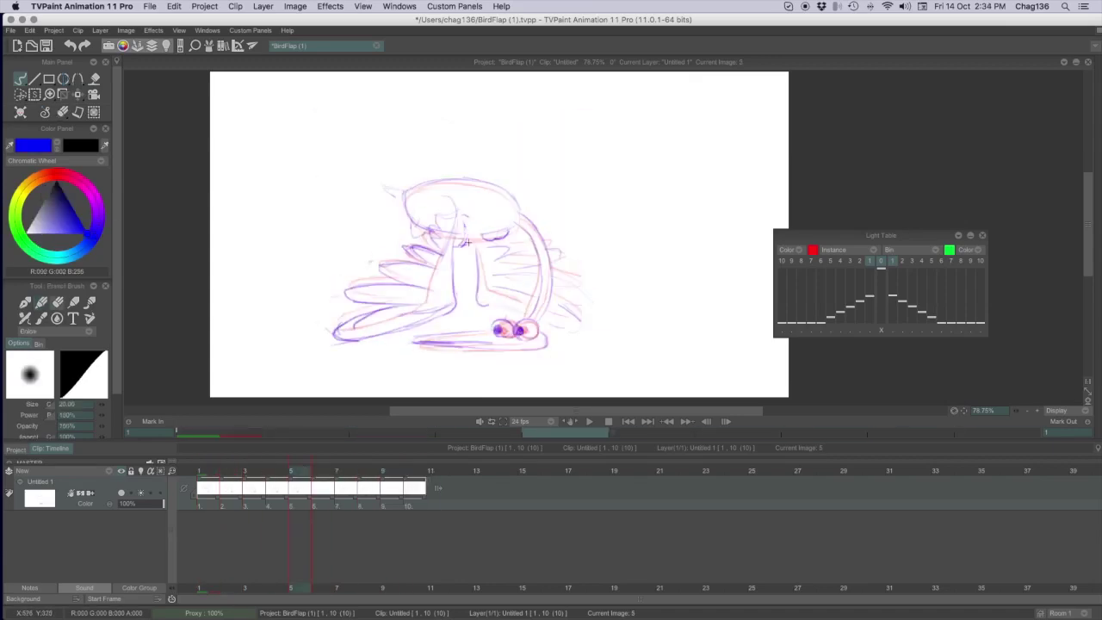
pyautogui.press('Left')
pyautogui.press('Right')
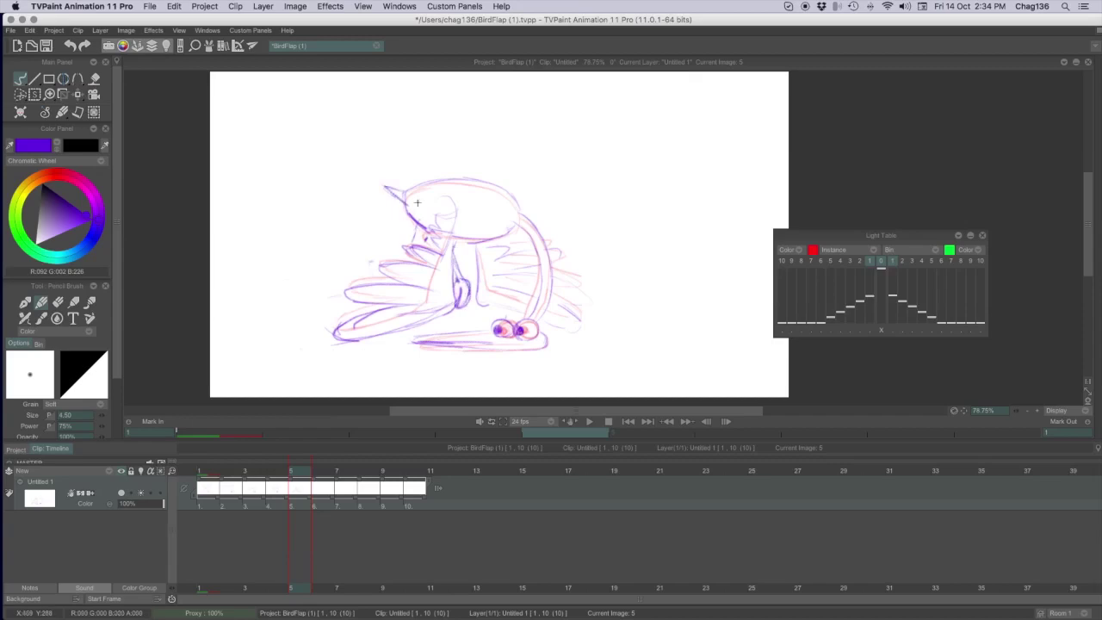
# Flip back and forth through frames 1 to 6 to examine the wing flap's motion.
pyautogui.press('Left')
pyautogui.press('Left')
pyautogui.press('Left')
pyautogui.press('Left')
pyautogui.press('Right')
pyautogui.press('Right')
pyautogui.press('Right')
pyautogui.press('Right')
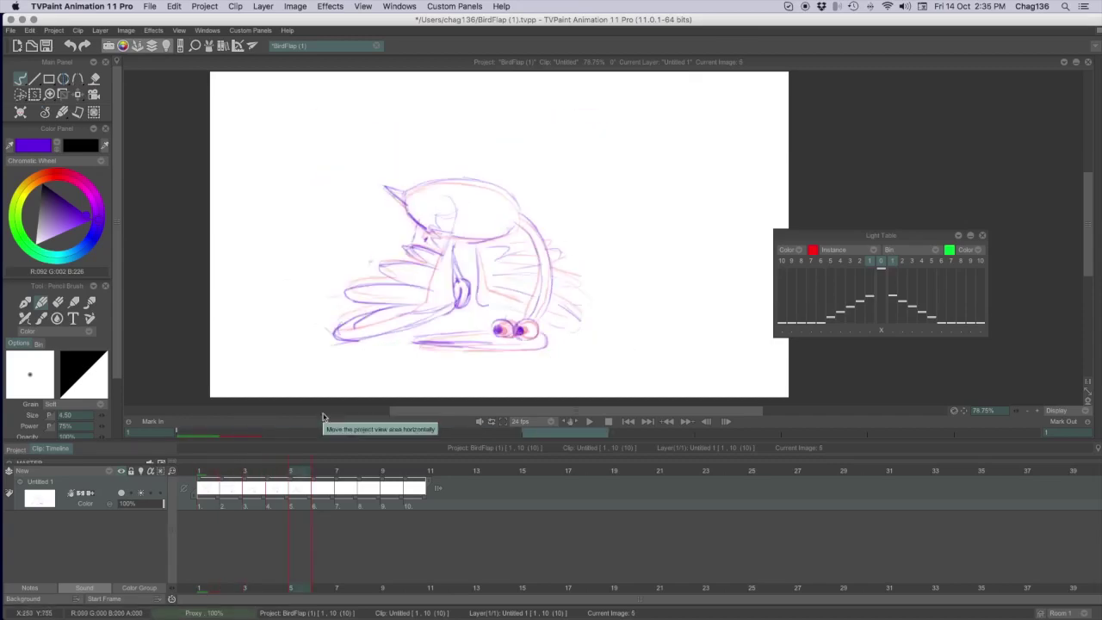
pyautogui.press('Left')
pyautogui.press('Left')
pyautogui.press('Left')
pyautogui.press('Left')
pyautogui.press('Right')
pyautogui.press('Right')
pyautogui.press('Right')
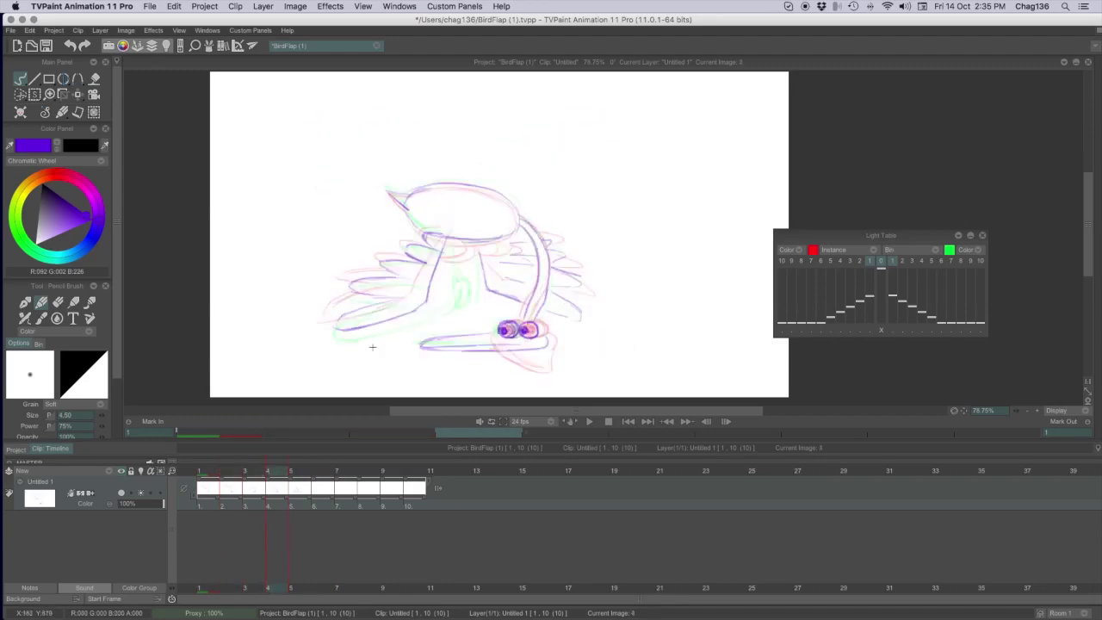
pyautogui.press('Right')
pyautogui.press('Left')
pyautogui.press('Left')
pyautogui.press('Left')
pyautogui.press('Left')
pyautogui.press('Right')
pyautogui.press('Right')
pyautogui.press('Right')
pyautogui.press('Right')
pyautogui.press('Right')
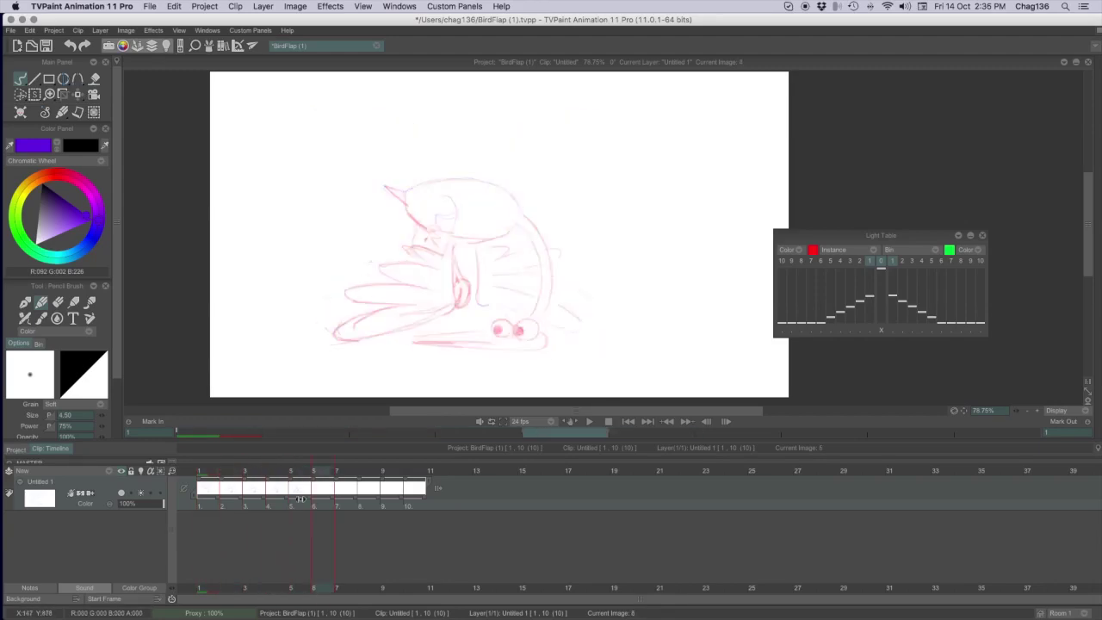
pyautogui.press('Left')
pyautogui.press('Left')
pyautogui.press('Left')
pyautogui.press('Left')
pyautogui.press('Left')
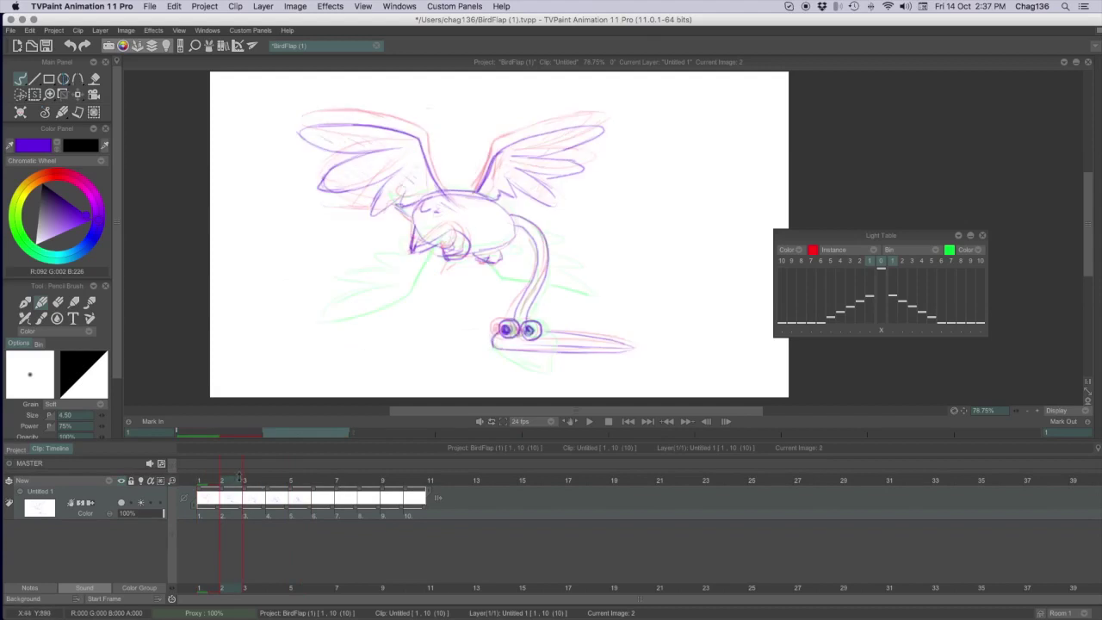
# Hatch the wing feathers and finish the feet on frames 3 to 5, then scrub through the first frames.
pyautogui.moveTo(238, 478); pyautogui.dragTo(254, 482)
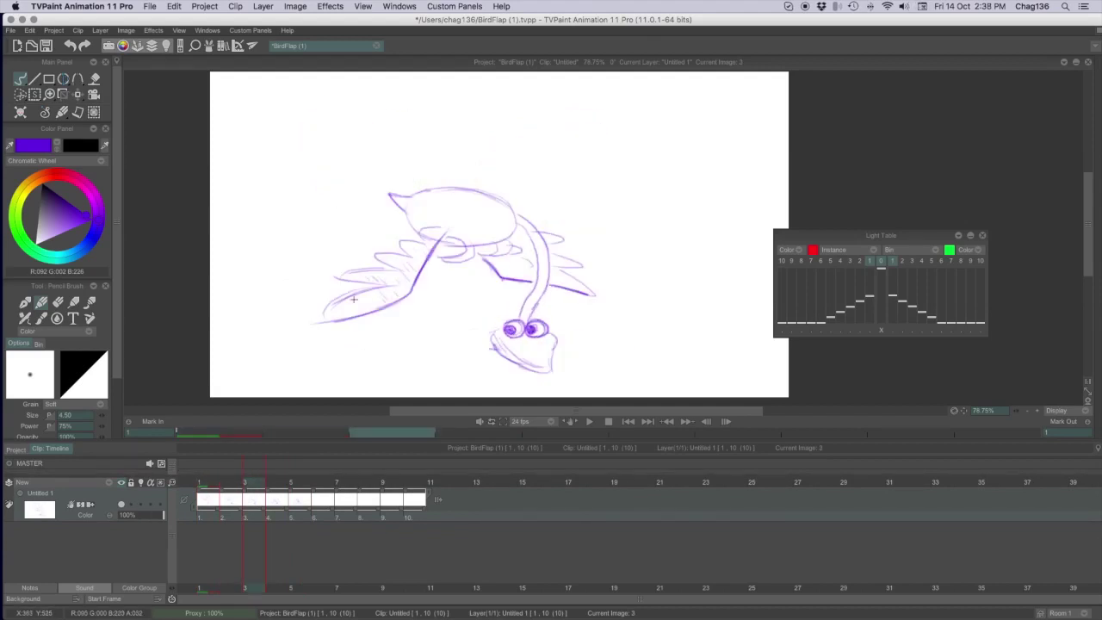
pyautogui.press('Right')
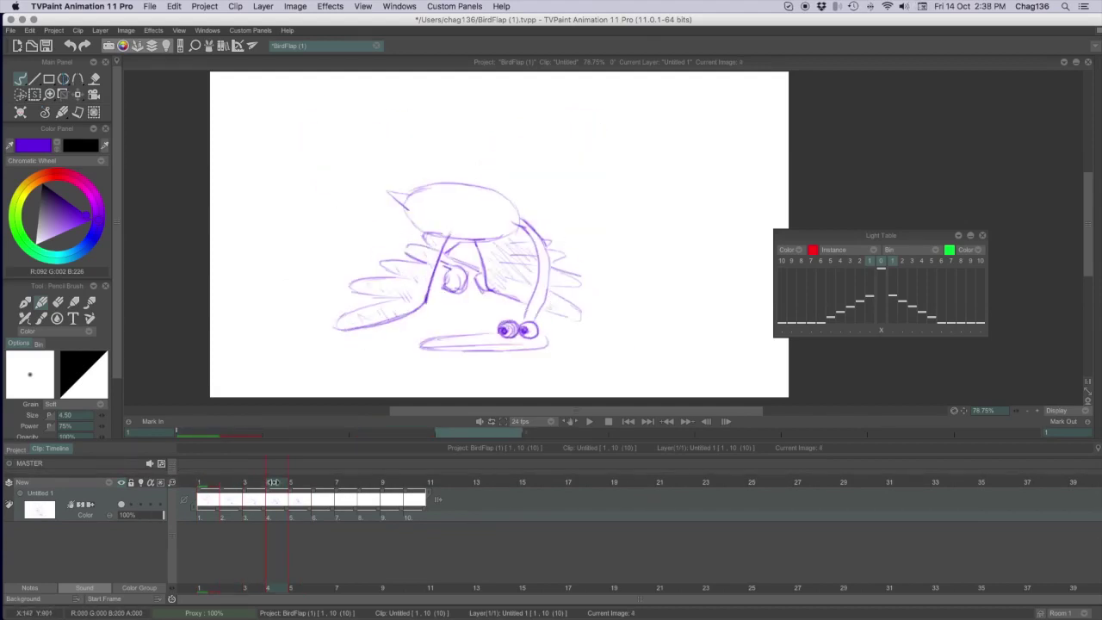
pyautogui.press('Right')
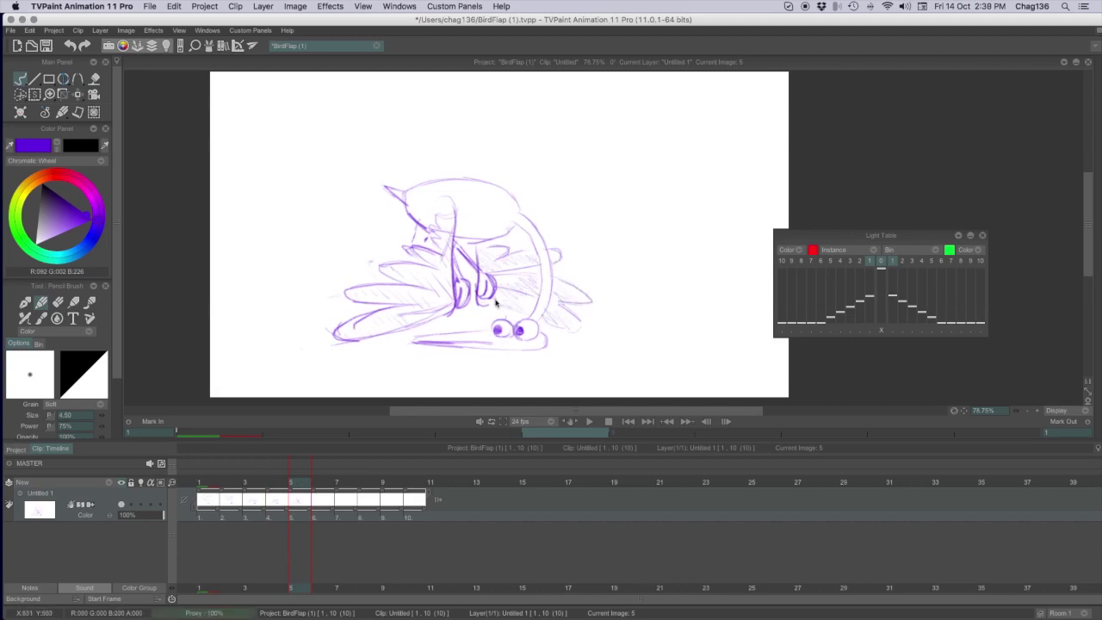
pyautogui.moveTo(198, 487); pyautogui.dragTo(251, 484)
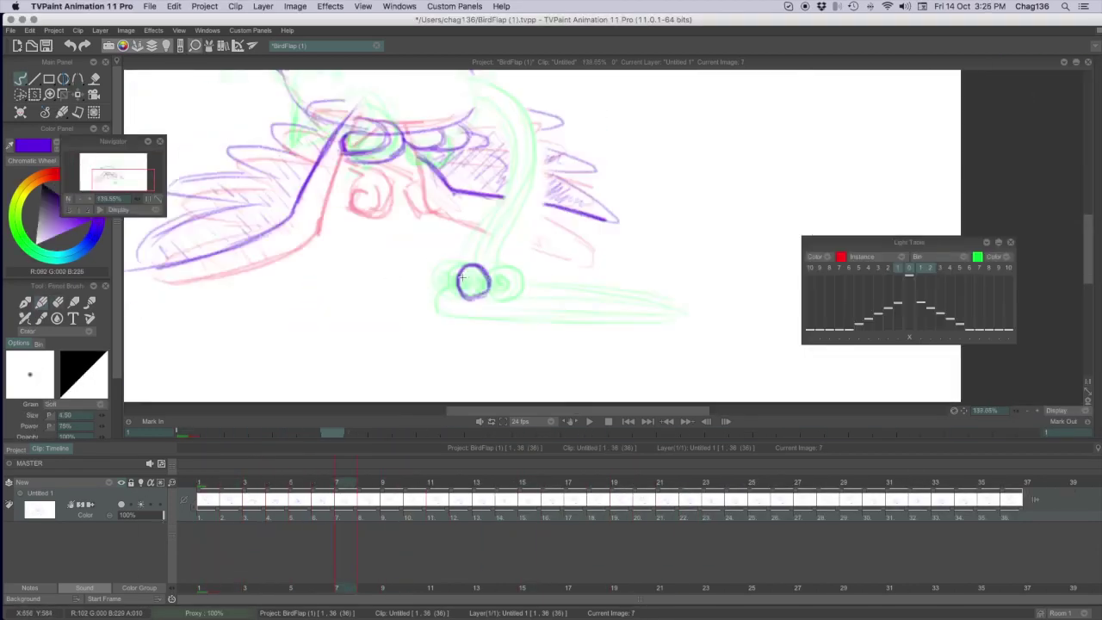
# Trace the bird's round eyes with their pupils and the long beak on frame 7.
pyautogui.moveTo(462, 277); pyautogui.dragTo(468, 286)
pyautogui.moveTo(495, 269); pyautogui.dragTo(497, 267)
pyautogui.moveTo(499, 277); pyautogui.dragTo(503, 285)
pyautogui.moveTo(528, 287); pyautogui.dragTo(676, 313)
pyautogui.moveTo(676, 317); pyautogui.dragTo(446, 317)
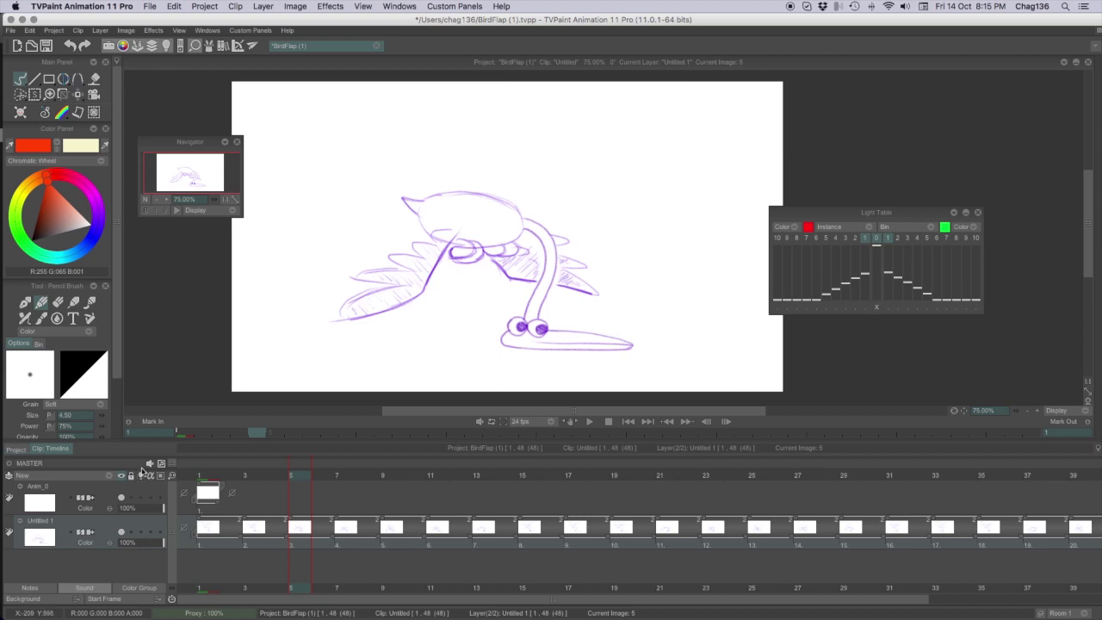
# Turn on the Light Table for the Untitled 1 layer and show four previous and four next frames.
pyautogui.click(137, 533)
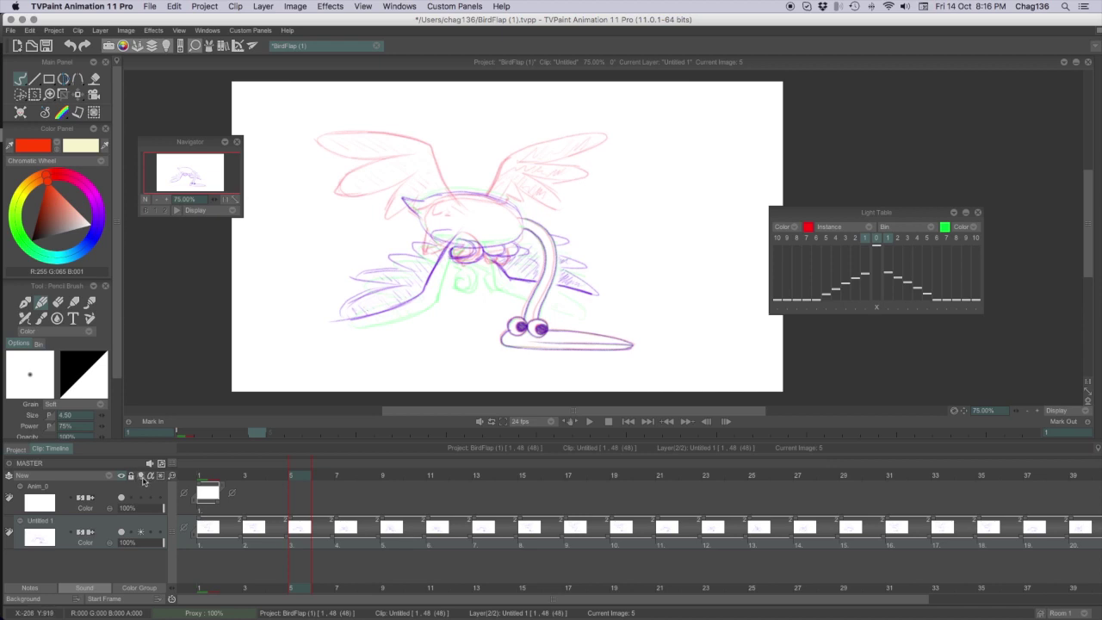
pyautogui.moveTo(860, 210); pyautogui.dragTo(880, 219)
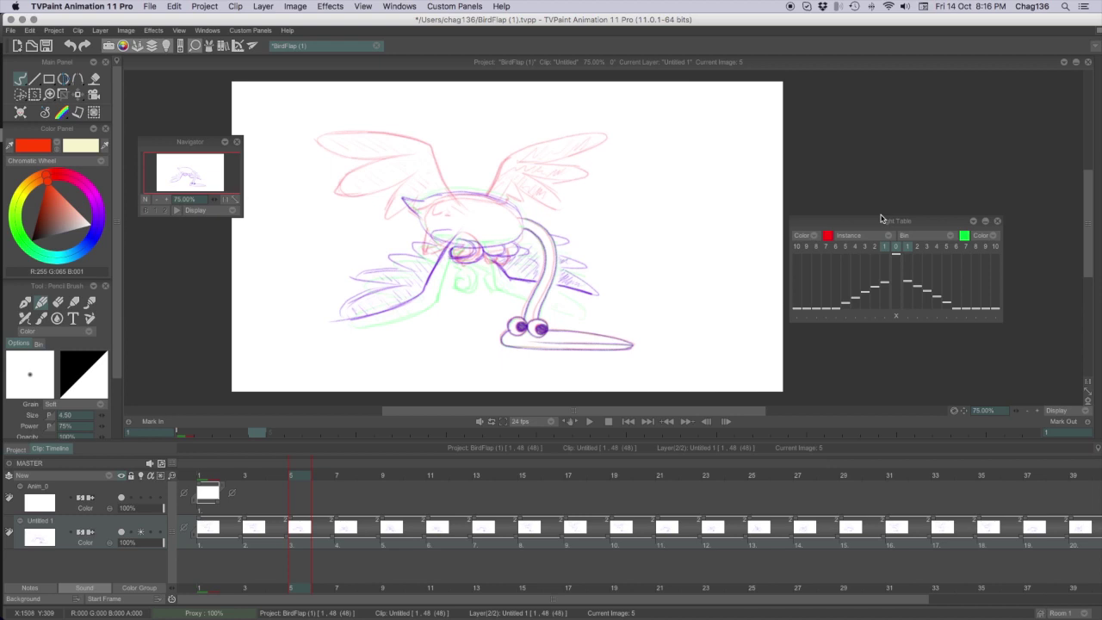
pyautogui.moveTo(874, 246); pyautogui.dragTo(945, 247)
pyautogui.click(918, 247)
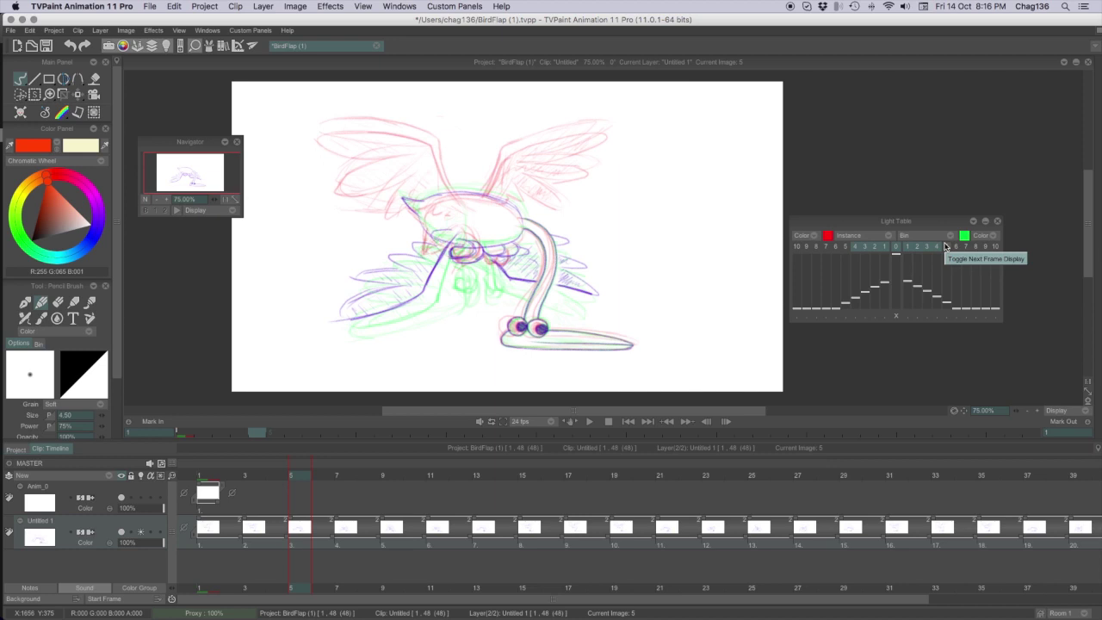
# Try Image Color as the Light Table display mode for both the previous and next frames.
pyautogui.click(800, 236)
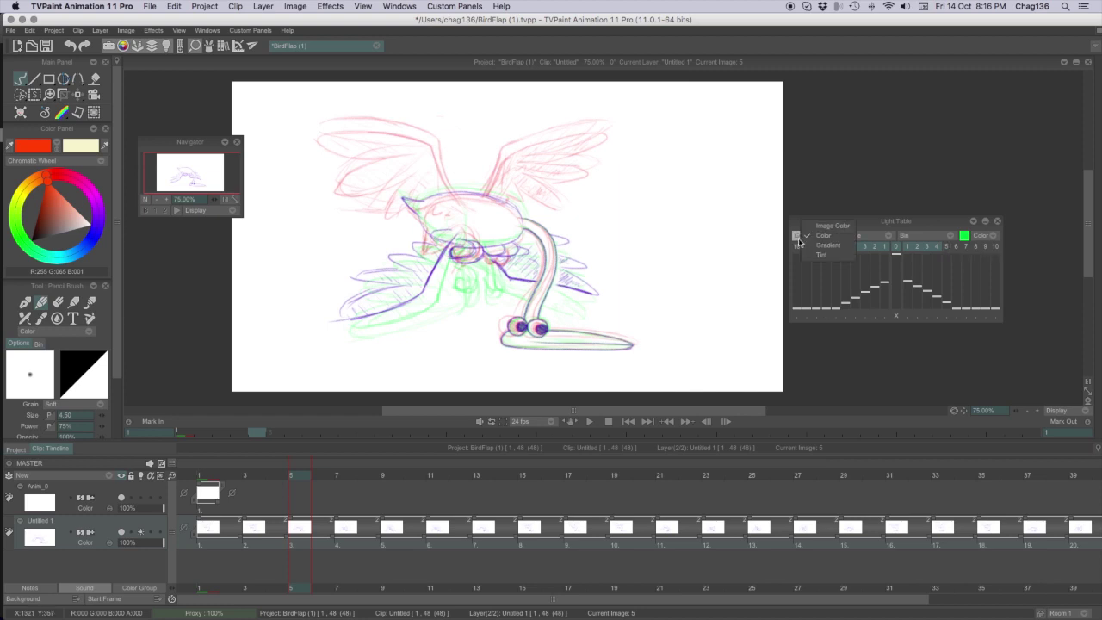
pyautogui.click(814, 228)
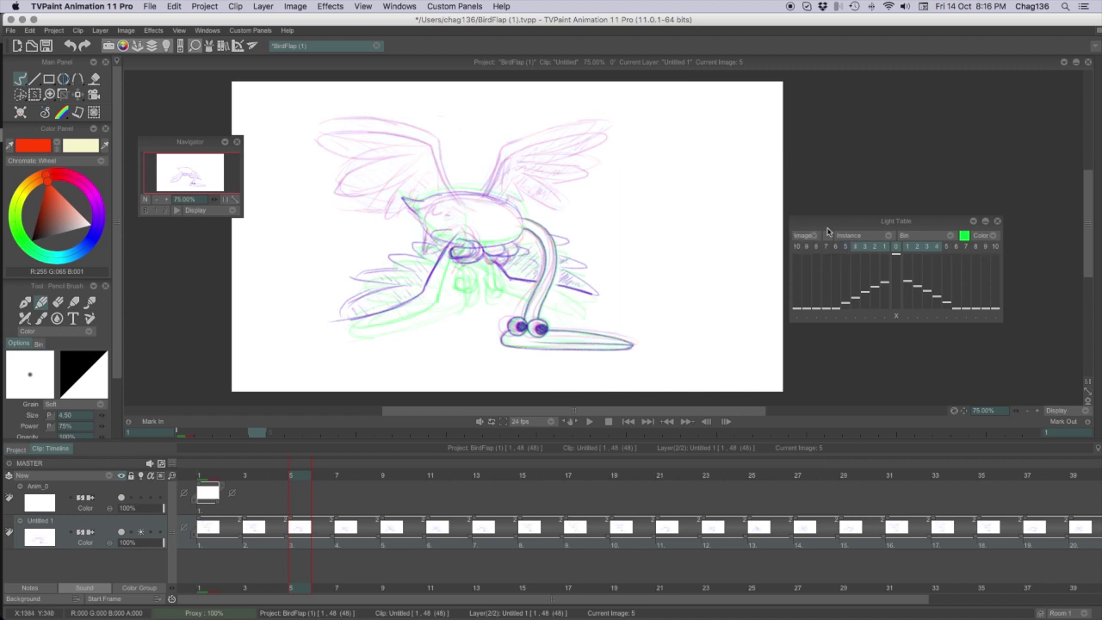
pyautogui.click(985, 235)
pyautogui.click(1007, 226)
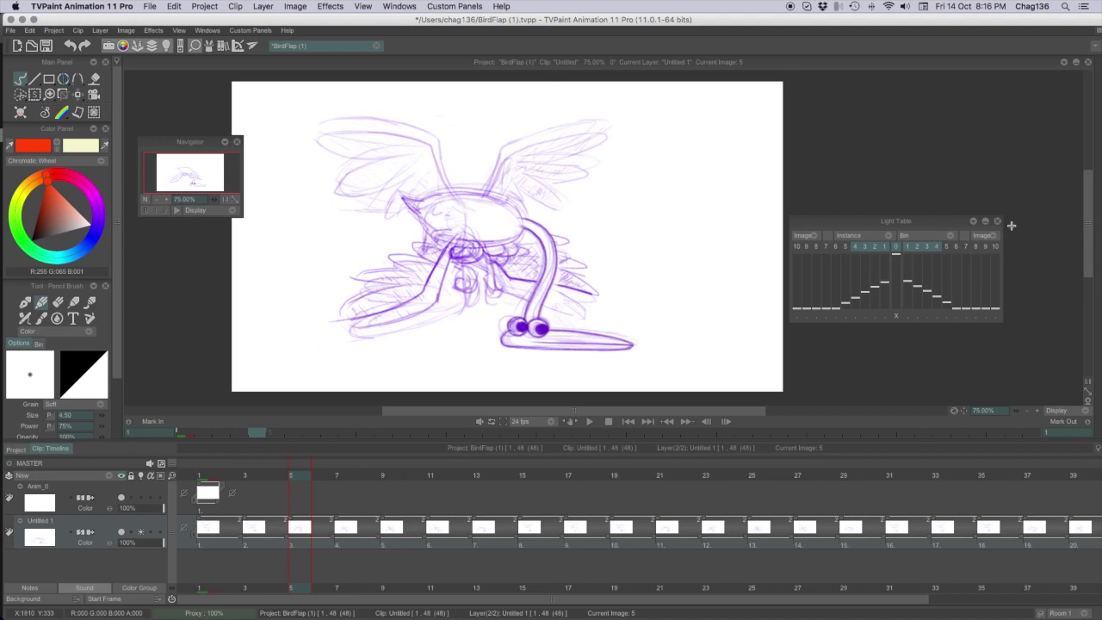
# Restore the Color display mode for both the next and previous frames in the Light Table.
pyautogui.click(987, 235)
pyautogui.click(990, 244)
pyautogui.click(809, 236)
pyautogui.click(813, 245)
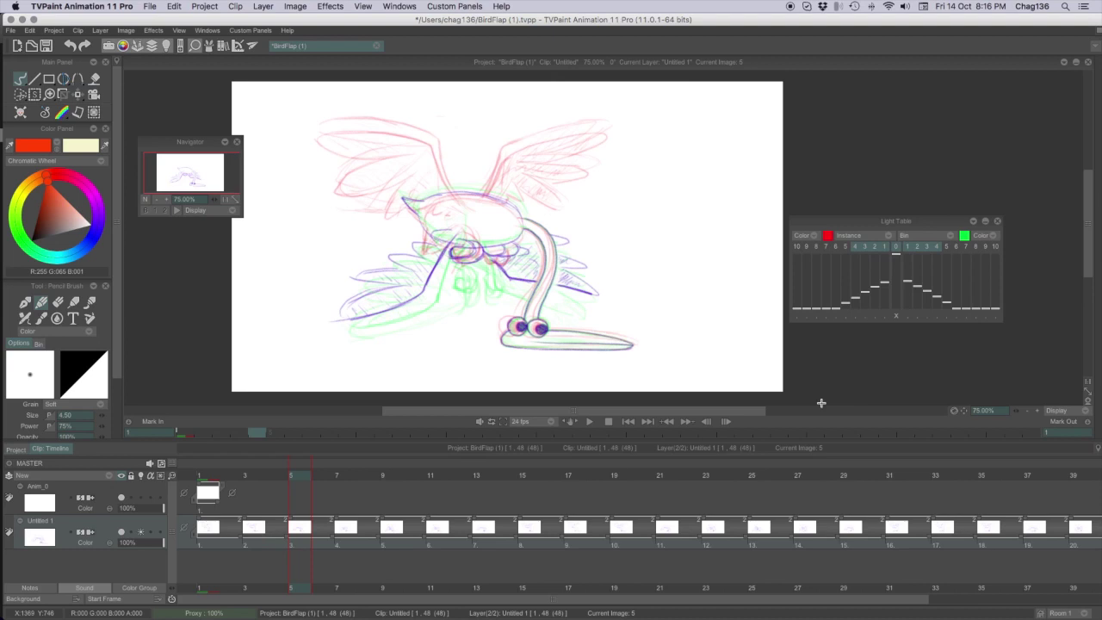
# Try showing only previous frames 2 and 6 and next frames 3 and 6 in the Light Table.
pyautogui.moveTo(854, 246); pyautogui.dragTo(874, 246)
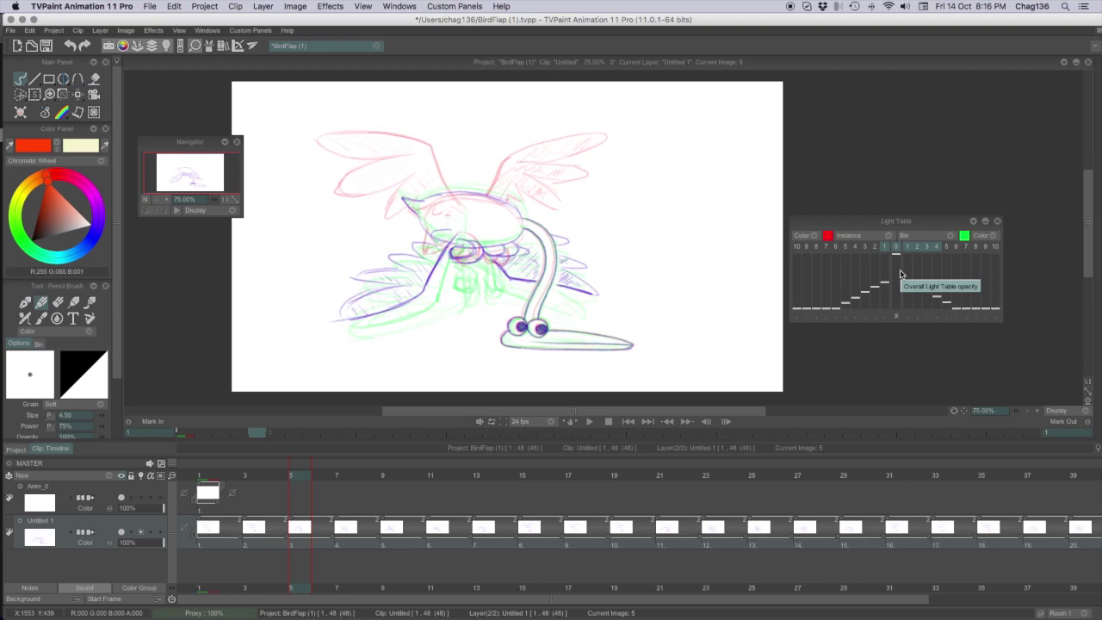
pyautogui.click(838, 246)
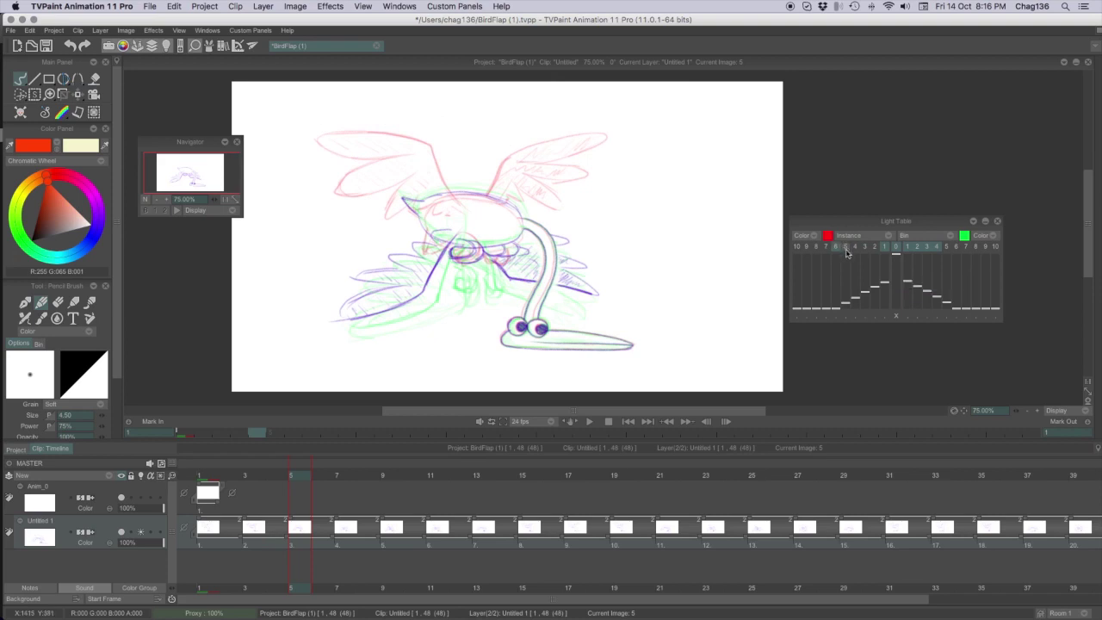
pyautogui.moveTo(918, 247)
pyautogui.mouseDown()
pyautogui.moveTo(909, 247)
pyautogui.moveTo(937, 247)
pyautogui.mouseUp()
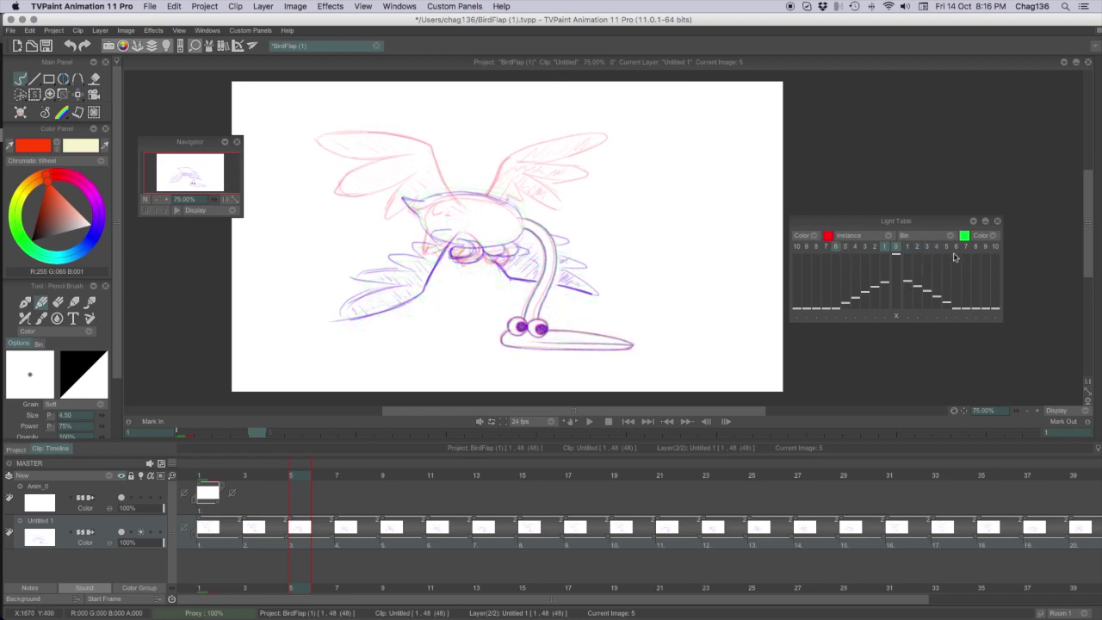
pyautogui.click(956, 247)
pyautogui.click(886, 249)
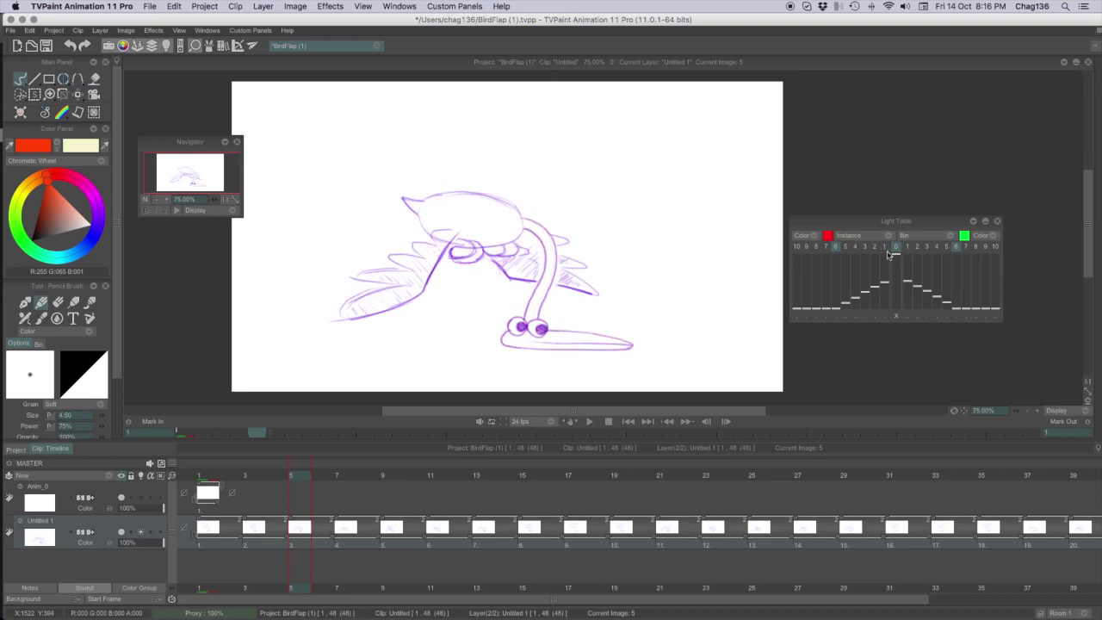
pyautogui.click(927, 247)
pyautogui.click(874, 246)
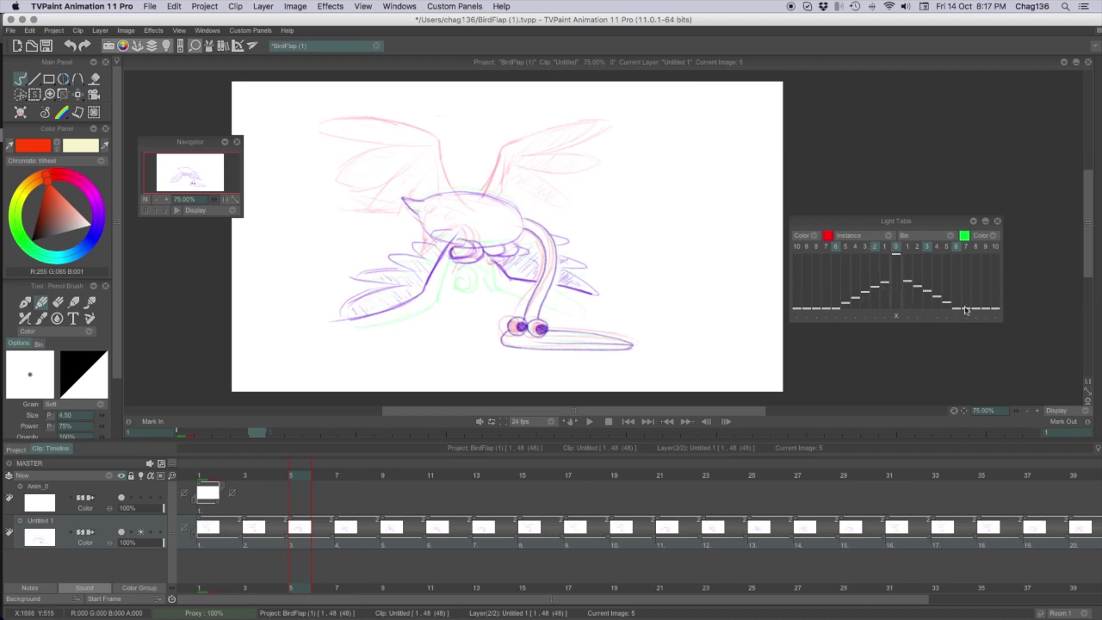
# Show only the next five frames in the Light Table, and raise the opacity of previous frame 2 and next frame 3.
pyautogui.click(948, 246)
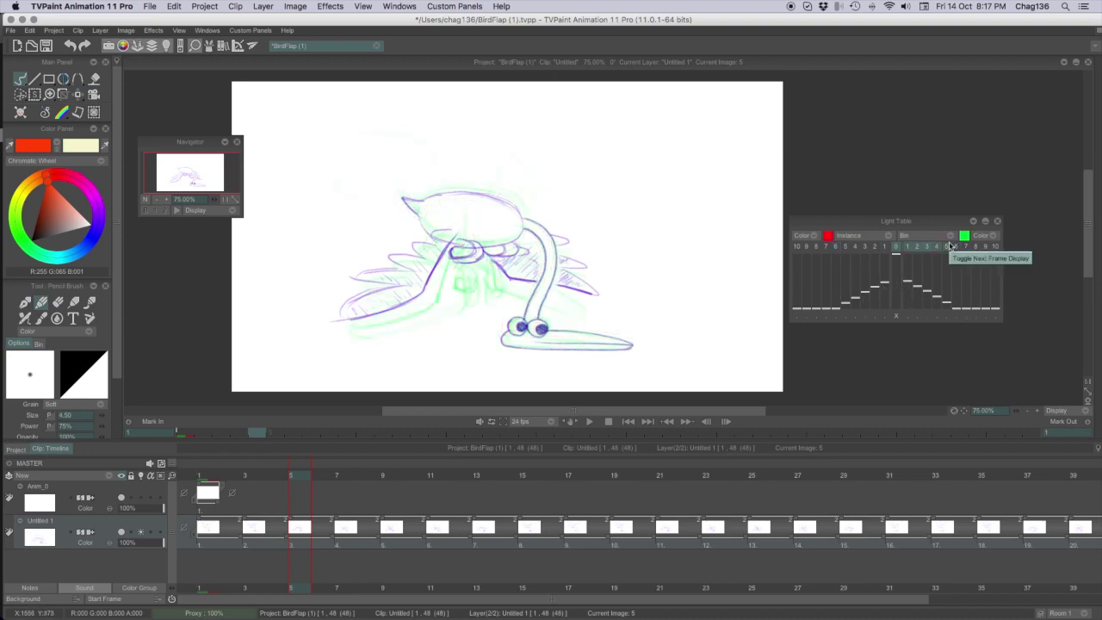
pyautogui.moveTo(878, 287); pyautogui.dragTo(874, 263)
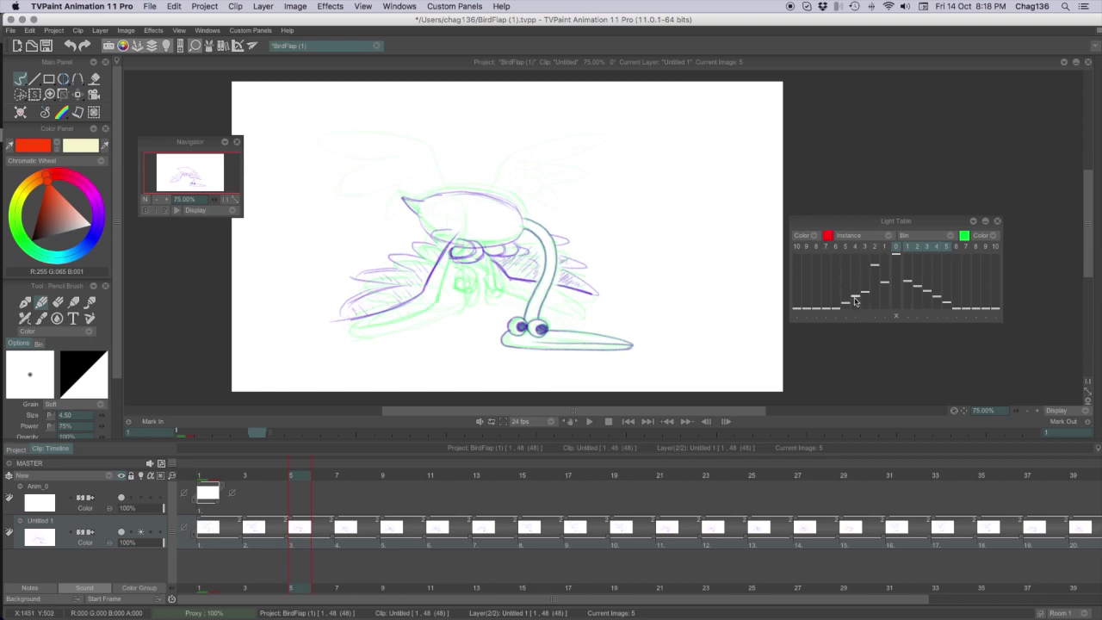
pyautogui.moveTo(927, 300)
pyautogui.mouseDown()
pyautogui.moveTo(924, 265)
pyautogui.moveTo(924, 304)
pyautogui.moveTo(924, 266)
pyautogui.moveTo(947, 305)
pyautogui.moveTo(940, 266)
pyautogui.moveTo(941, 302)
pyautogui.moveTo(902, 291)
pyautogui.moveTo(930, 291)
pyautogui.mouseUp()
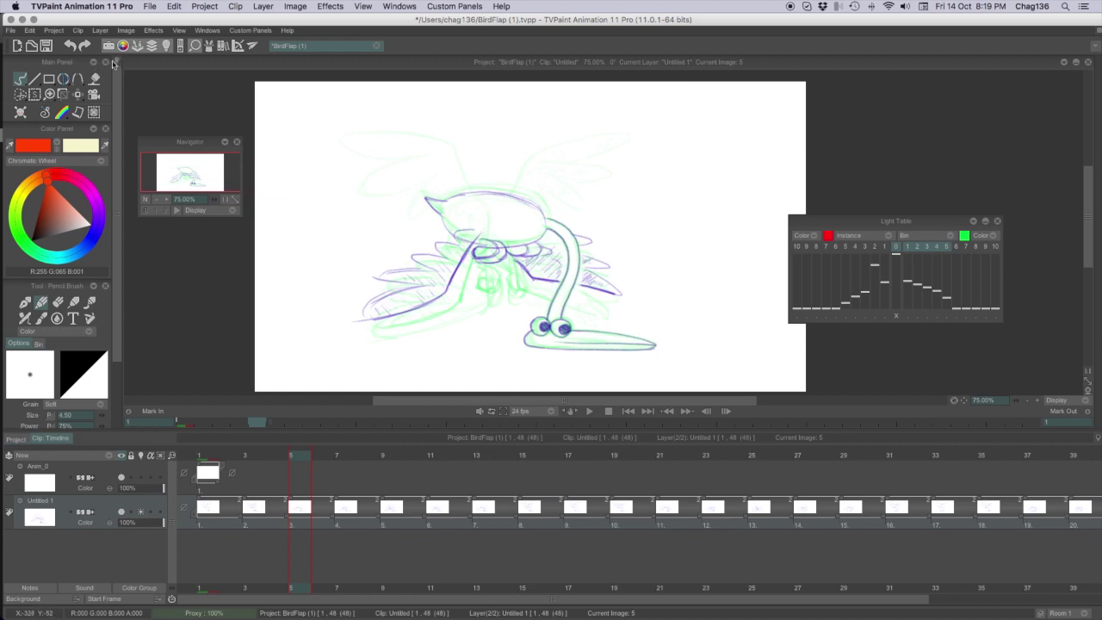
# Collapse the side dock holding the Main Panel and Color Panel, reveal it temporarily, and pin it open again.
pyautogui.click(112, 65)
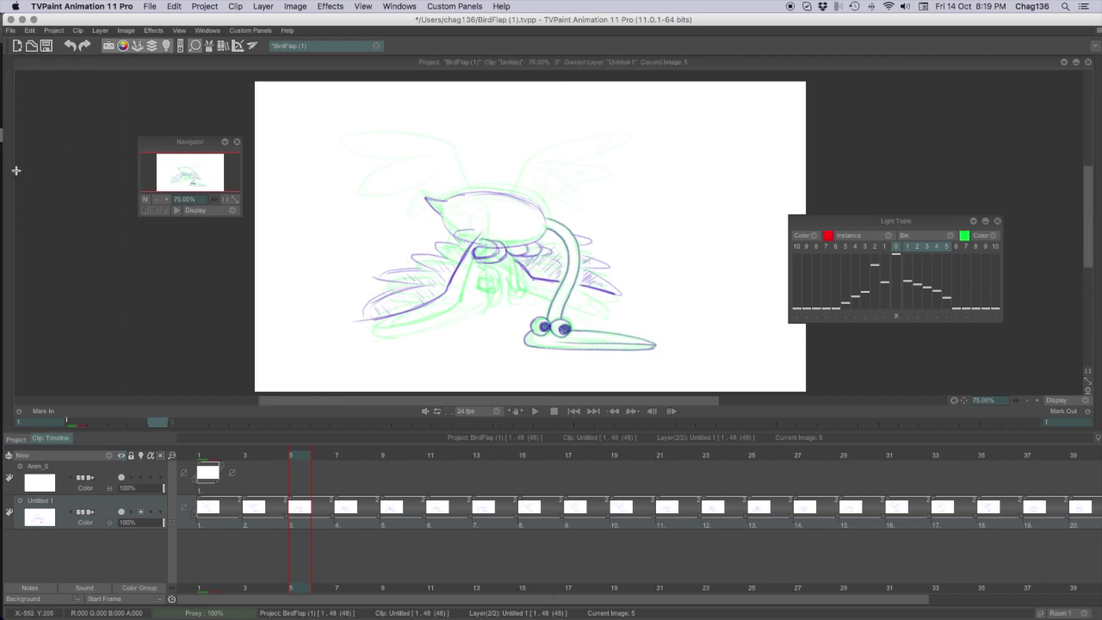
pyautogui.moveTo(9, 174)
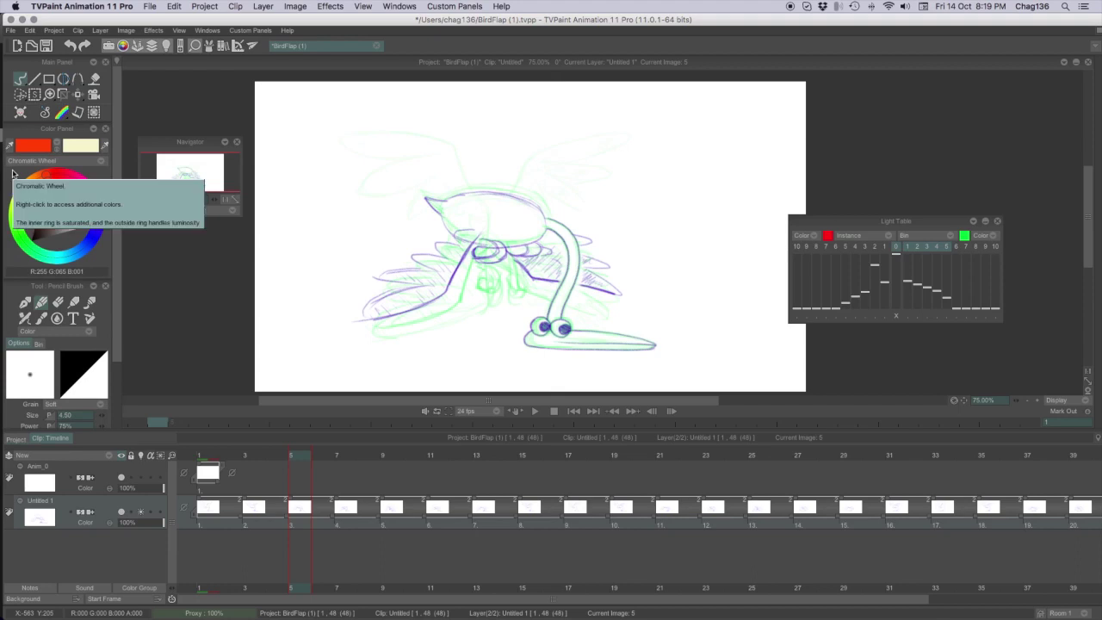
pyautogui.click(116, 62)
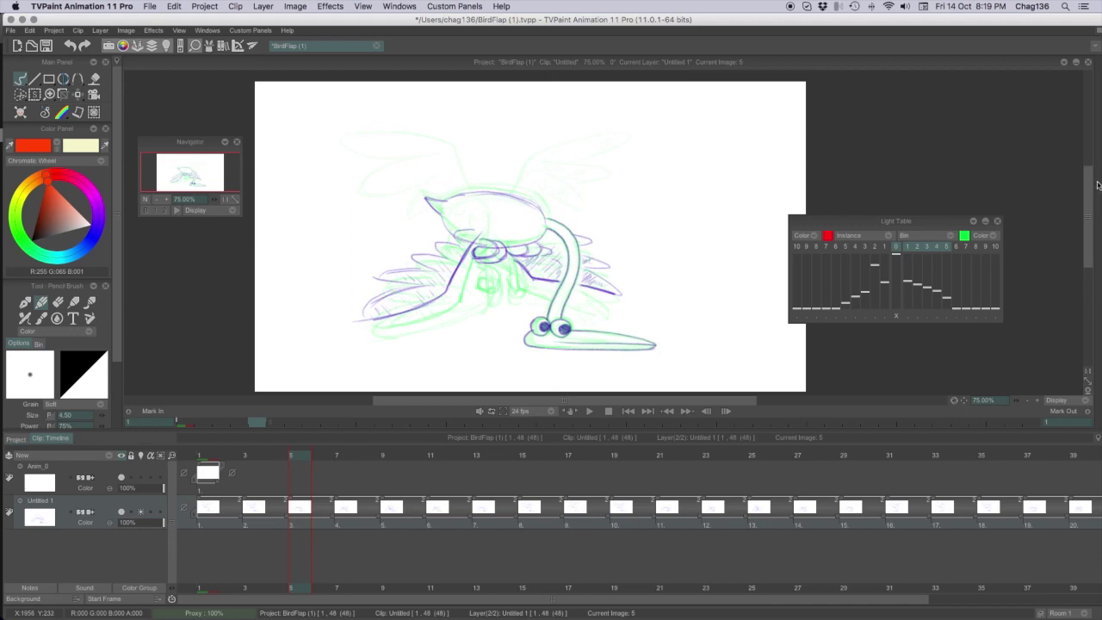
# Pin open the dock with the Tool Presets and Sketch Panel, and move the Light Table clear of it.
pyautogui.moveTo(1096, 187)
pyautogui.click(989, 63)
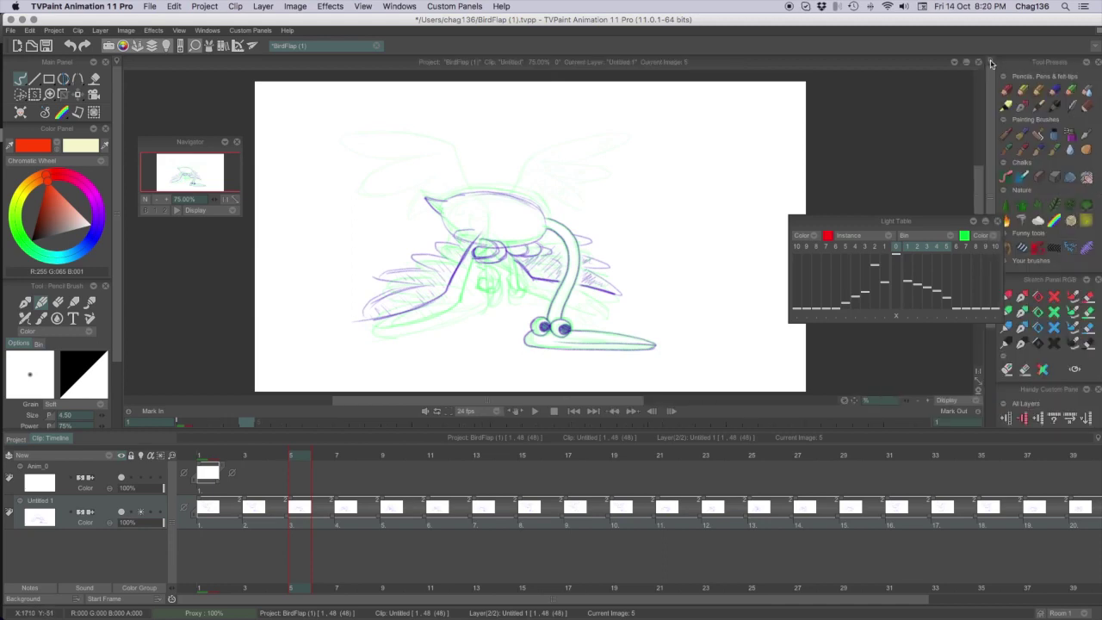
pyautogui.moveTo(926, 222); pyautogui.dragTo(876, 172)
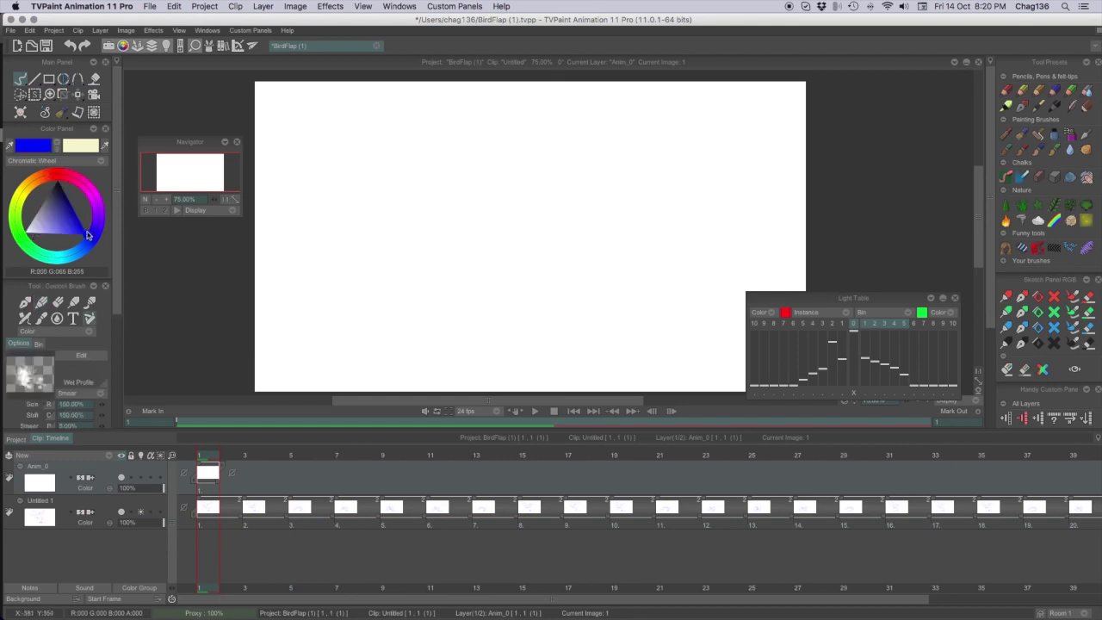
# Try a cloudy custom painting brush in Smear mode with winding blue strokes on frame 1 of Anim_0.
pyautogui.click(1021, 135)
pyautogui.click(438, 267)
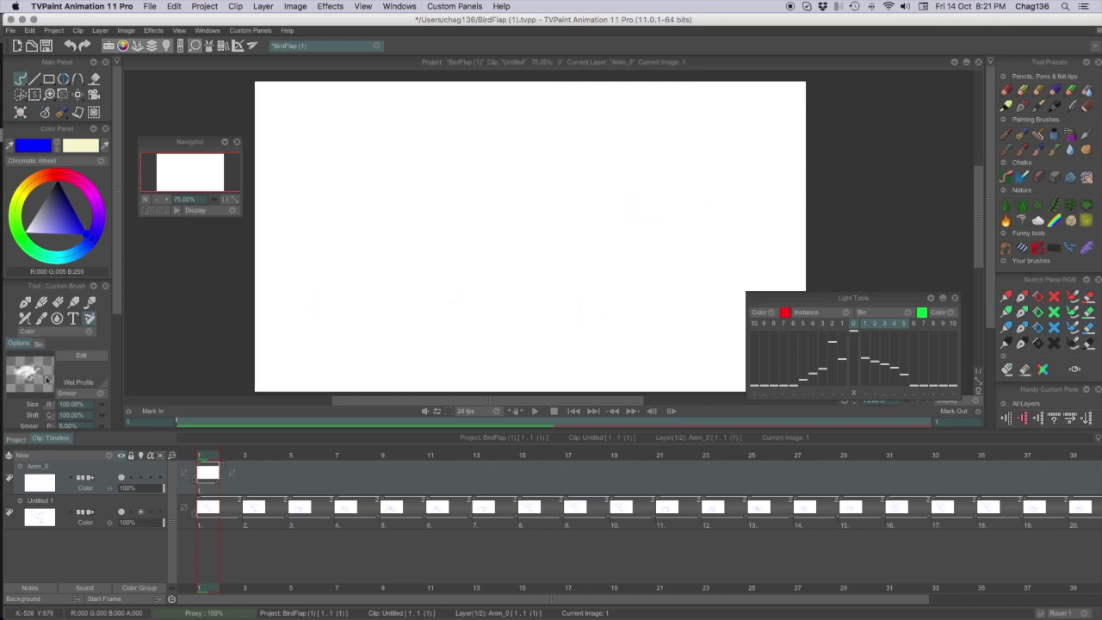
pyautogui.moveTo(659, 241); pyautogui.dragTo(684, 269)
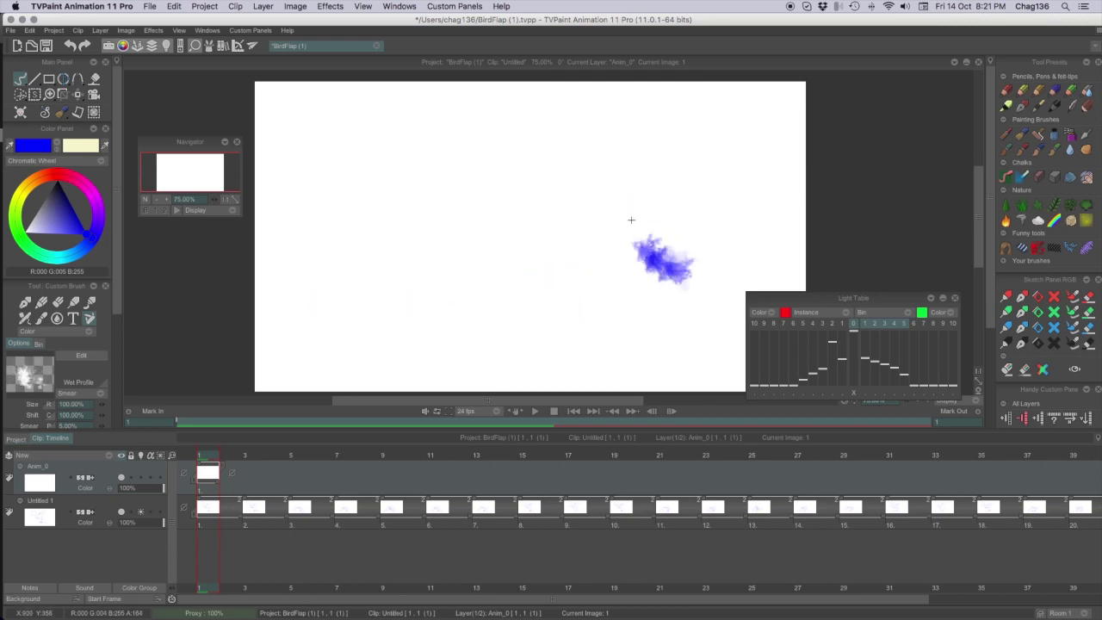
pyautogui.moveTo(631, 219)
pyautogui.mouseDown()
pyautogui.moveTo(572, 176)
pyautogui.moveTo(496, 278)
pyautogui.moveTo(303, 209)
pyautogui.moveTo(396, 225)
pyautogui.moveTo(411, 182)
pyautogui.moveTo(490, 132)
pyautogui.moveTo(748, 190)
pyautogui.mouseUp()
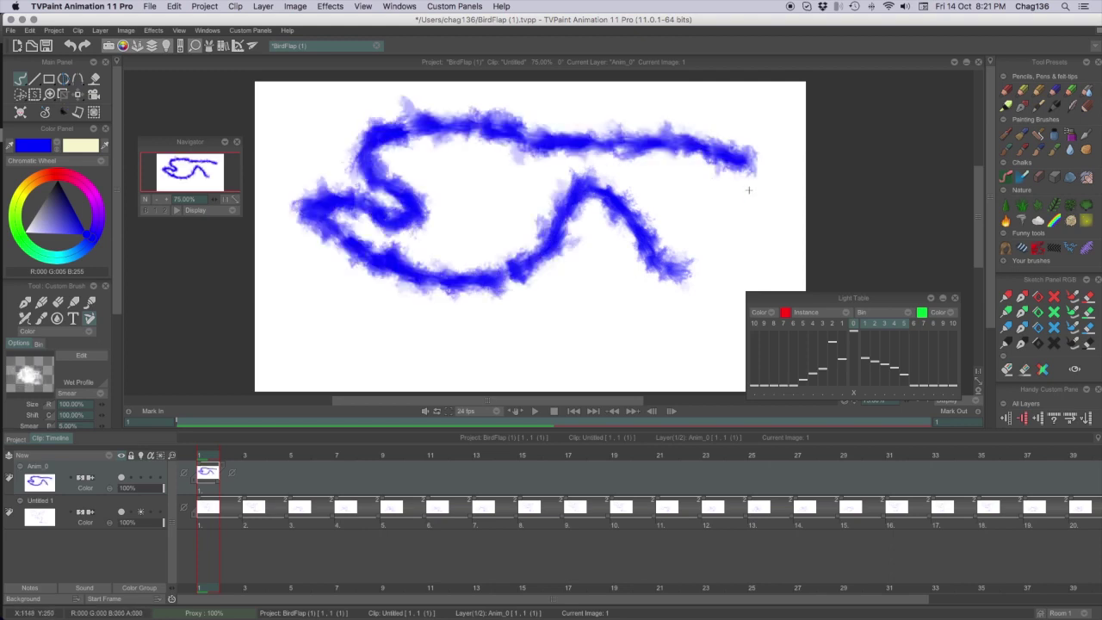
pyautogui.click(747, 191)
pyautogui.moveTo(664, 339)
pyautogui.mouseDown()
pyautogui.moveTo(527, 359)
pyautogui.moveTo(358, 345)
pyautogui.moveTo(602, 344)
pyautogui.mouseUp()
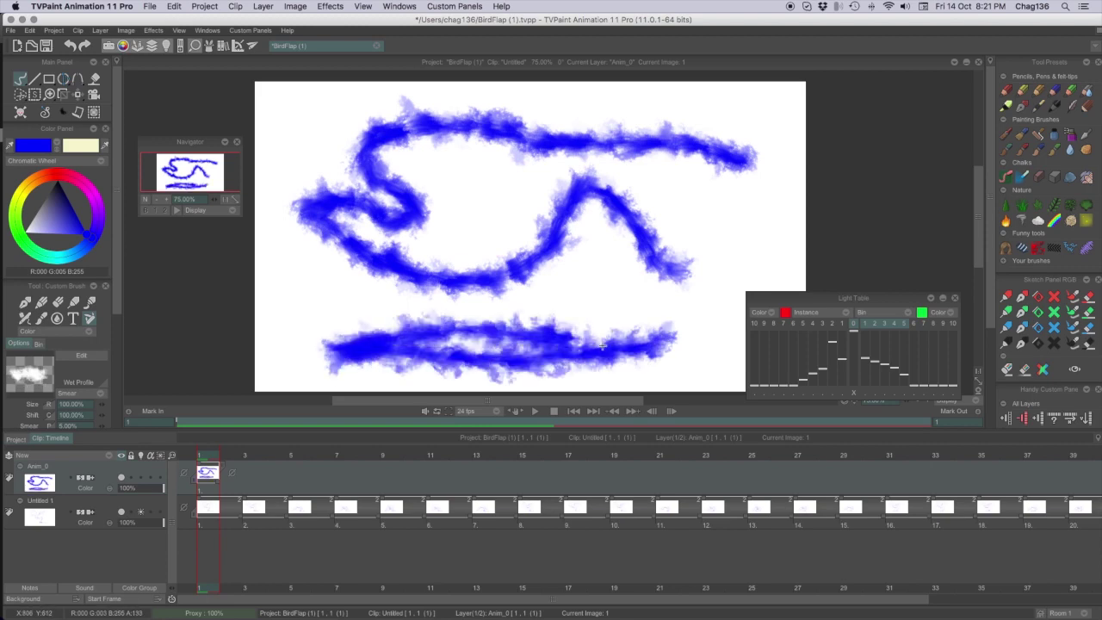
pyautogui.moveTo(591, 287)
pyautogui.mouseDown()
pyautogui.moveTo(489, 255)
pyautogui.moveTo(449, 207)
pyautogui.moveTo(491, 291)
pyautogui.moveTo(433, 293)
pyautogui.moveTo(399, 260)
pyautogui.mouseUp()
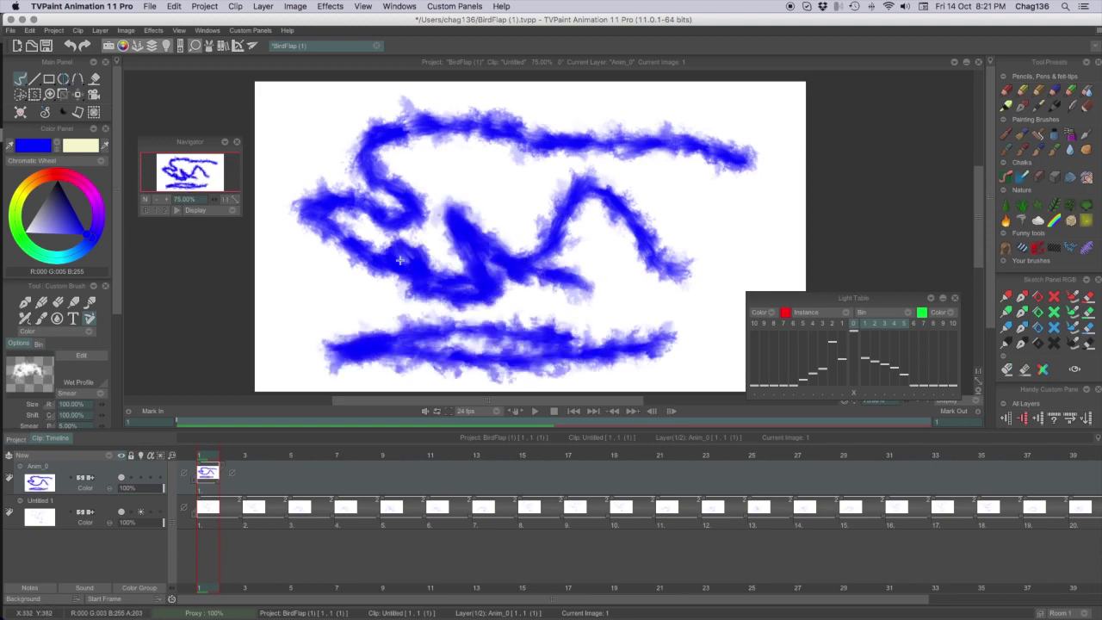
# Switch the brush colour to red and smear winding strokes across the blue paint.
pyautogui.click(60, 176)
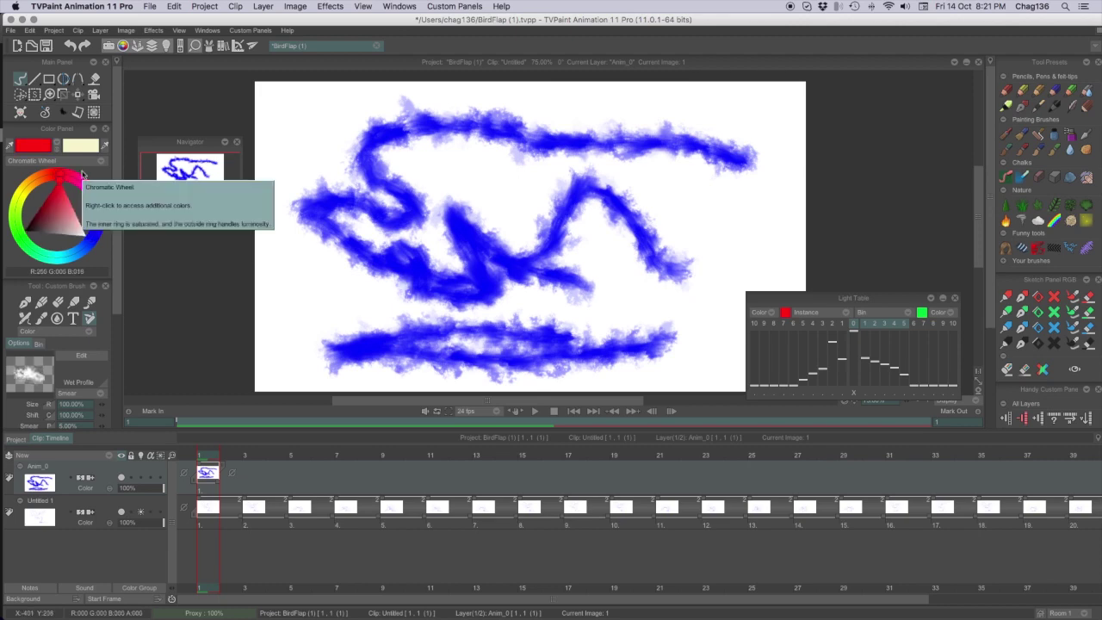
pyautogui.moveTo(760, 212)
pyautogui.mouseDown()
pyautogui.moveTo(729, 223)
pyautogui.moveTo(698, 176)
pyautogui.moveTo(634, 130)
pyautogui.moveTo(536, 124)
pyautogui.moveTo(527, 190)
pyautogui.moveTo(490, 224)
pyautogui.moveTo(374, 129)
pyautogui.moveTo(395, 181)
pyautogui.moveTo(312, 143)
pyautogui.moveTo(309, 220)
pyautogui.moveTo(444, 278)
pyautogui.moveTo(359, 253)
pyautogui.mouseUp()
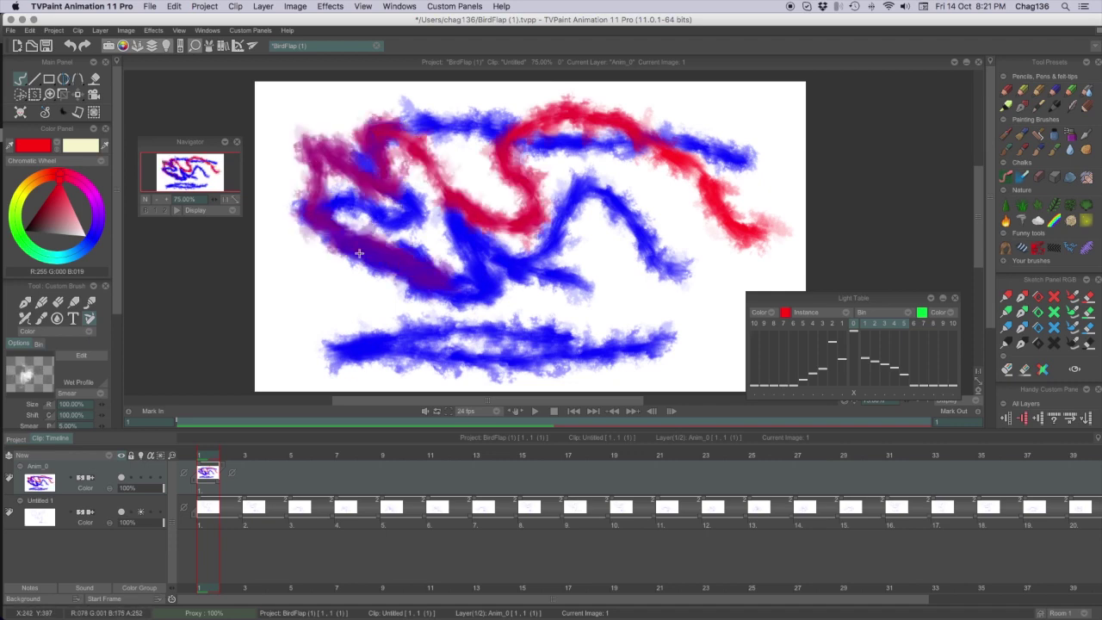
pyautogui.moveTo(632, 208)
pyautogui.mouseDown()
pyautogui.moveTo(618, 284)
pyautogui.moveTo(693, 284)
pyautogui.moveTo(644, 288)
pyautogui.moveTo(526, 344)
pyautogui.moveTo(517, 323)
pyautogui.moveTo(443, 344)
pyautogui.mouseUp()
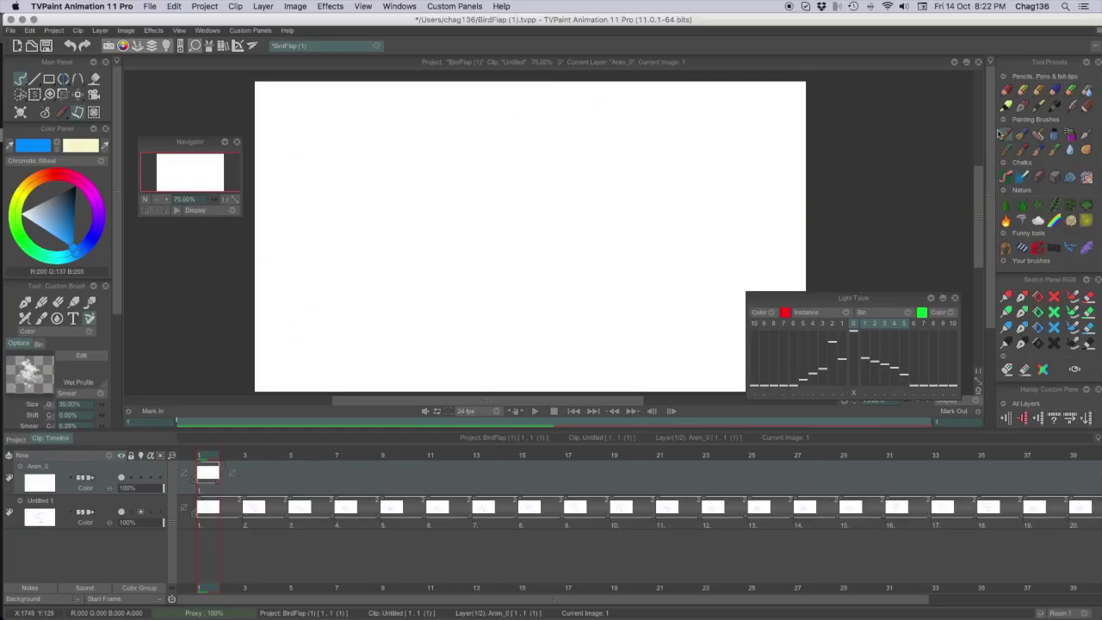
# Paint several light blue diagonal strokes across the blank Anim_0 frame with a Smear custom brush at 35% size.
pyautogui.moveTo(742, 165)
pyautogui.mouseDown()
pyautogui.moveTo(602, 101)
pyautogui.moveTo(527, 99)
pyautogui.moveTo(694, 175)
pyautogui.moveTo(545, 123)
pyautogui.moveTo(406, 108)
pyautogui.mouseUp()
pyautogui.moveTo(728, 230); pyautogui.dragTo(538, 172)
pyautogui.moveTo(639, 216); pyautogui.dragTo(354, 144)
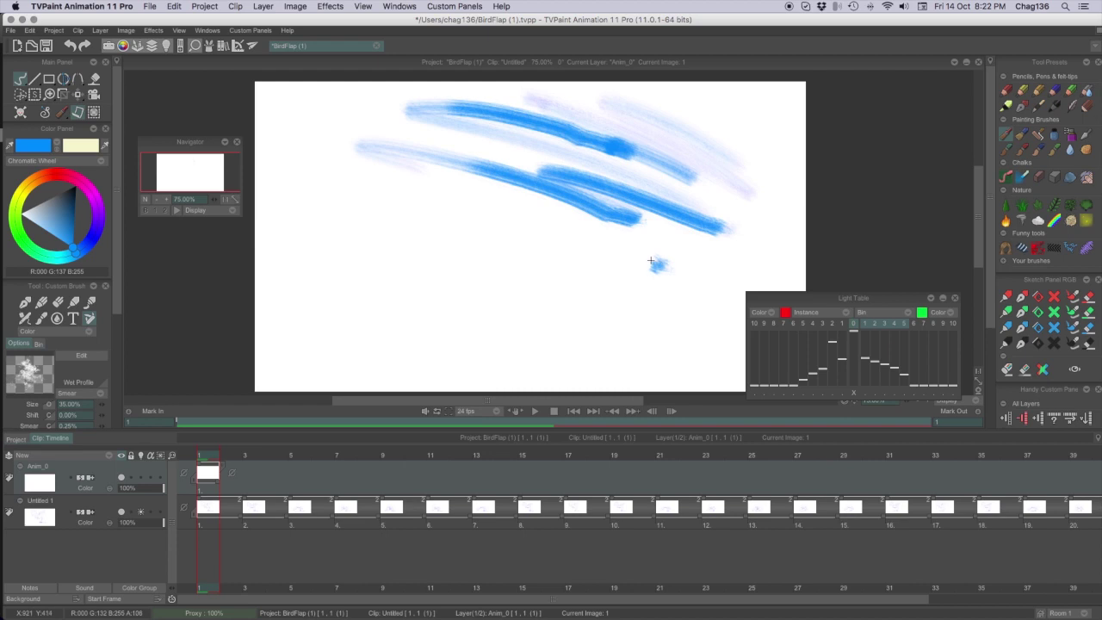
pyautogui.moveTo(650, 260); pyautogui.dragTo(437, 201)
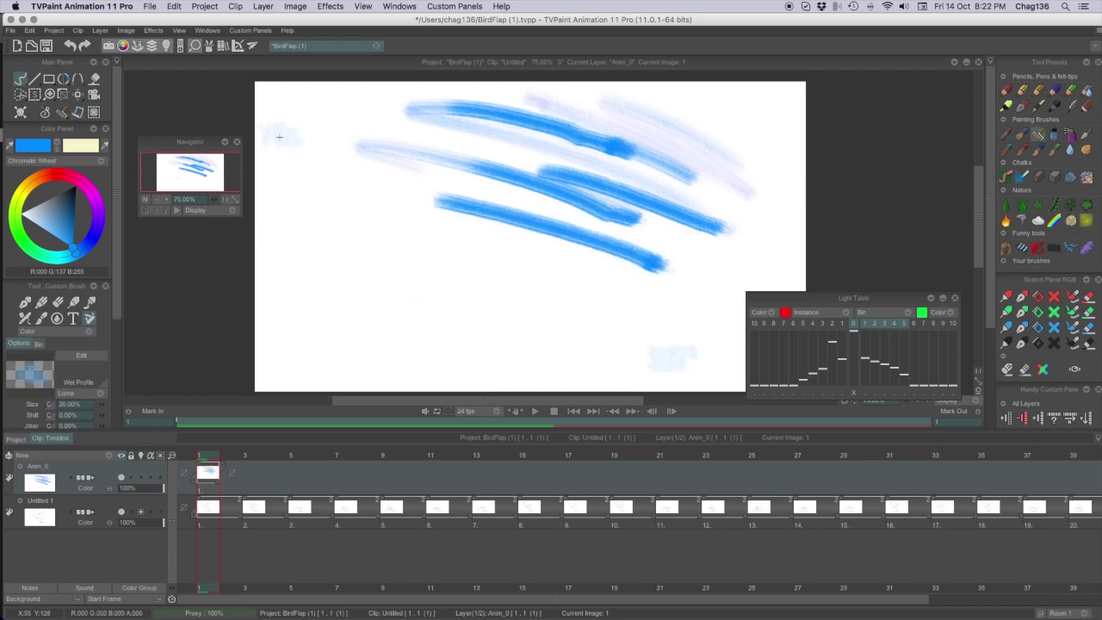
# Paint broad blue blocks with a 20% custom brush in Luma mode, and cover part of them with bright green strokes.
pyautogui.moveTo(278, 132)
pyautogui.mouseDown()
pyautogui.moveTo(285, 266)
pyautogui.moveTo(487, 340)
pyautogui.mouseUp()
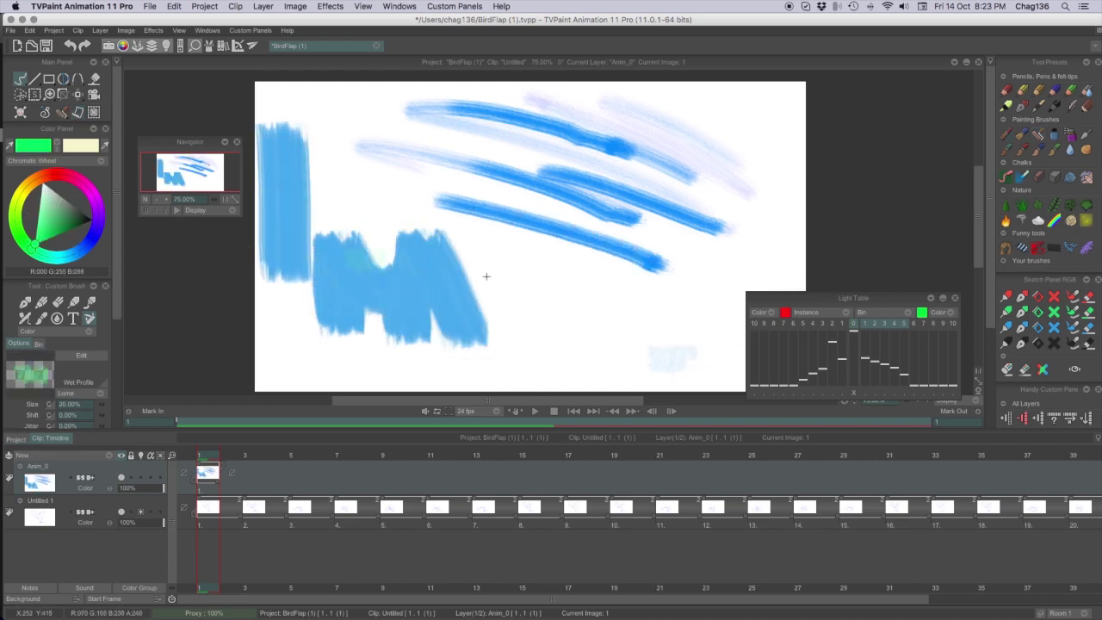
pyautogui.moveTo(502, 278)
pyautogui.mouseDown()
pyautogui.moveTo(338, 288)
pyautogui.moveTo(472, 332)
pyautogui.mouseUp()
pyautogui.moveTo(395, 218); pyautogui.dragTo(407, 370)
pyautogui.moveTo(345, 224); pyautogui.dragTo(356, 345)
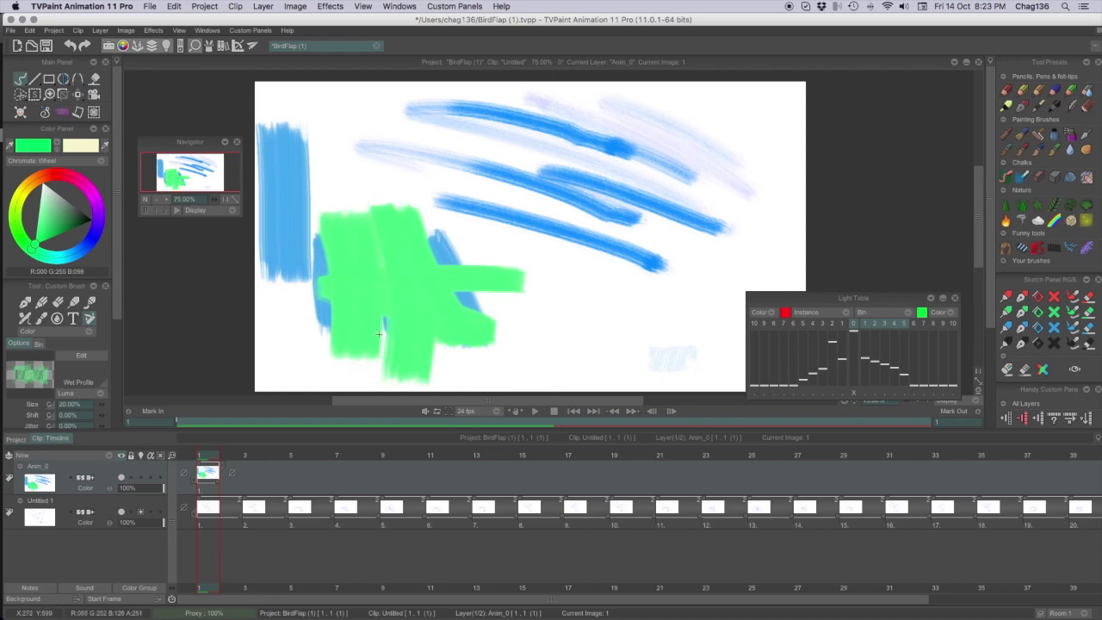
pyautogui.moveTo(473, 253); pyautogui.dragTo(602, 185)
# Splatter pale green dabs over the blue diagonal strokes with a custom painting brush at 30% size.
pyautogui.click(1018, 137)
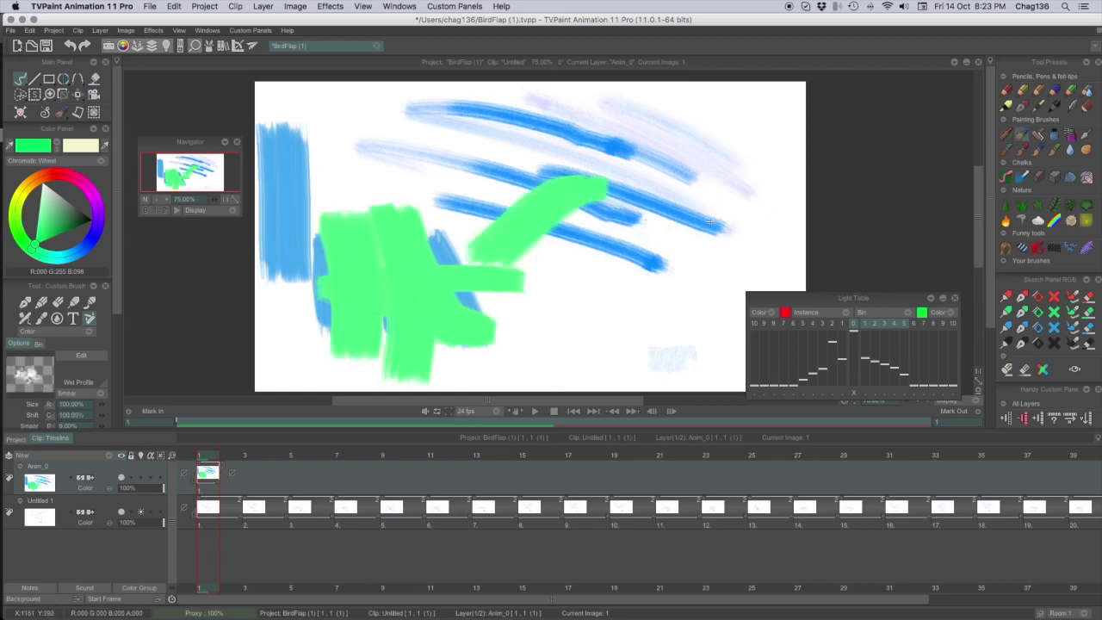
pyautogui.moveTo(391, 221)
pyautogui.mouseDown()
pyautogui.moveTo(340, 254)
pyautogui.moveTo(359, 208)
pyautogui.moveTo(265, 173)
pyautogui.mouseUp()
pyautogui.moveTo(704, 132)
pyautogui.mouseDown()
pyautogui.moveTo(668, 121)
pyautogui.moveTo(753, 192)
pyautogui.moveTo(656, 130)
pyautogui.moveTo(525, 188)
pyautogui.moveTo(409, 129)
pyautogui.mouseUp()
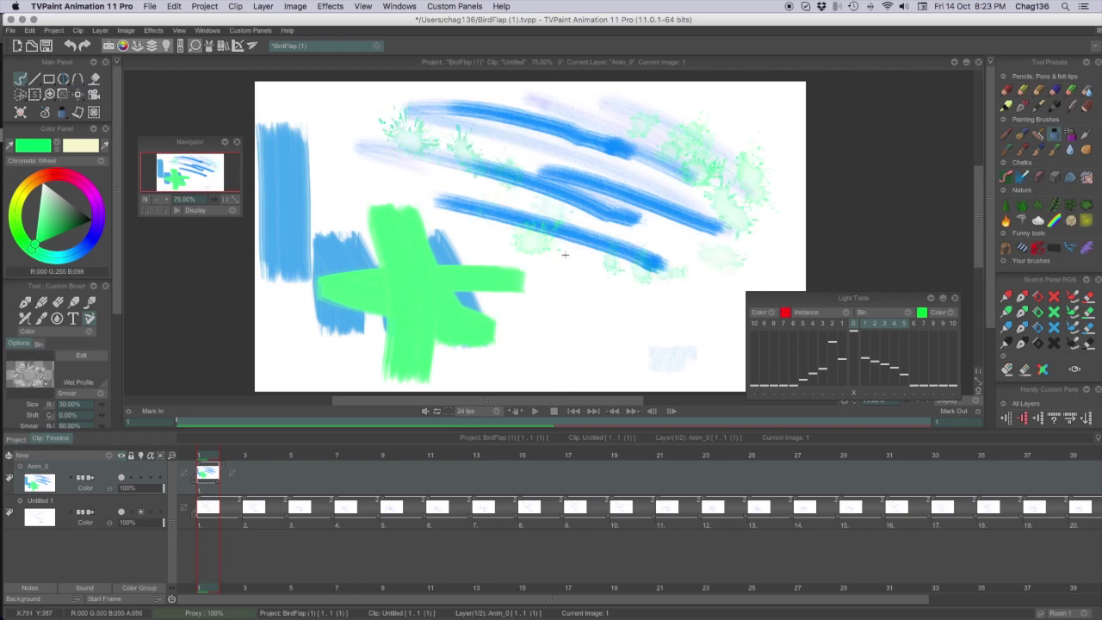
# Spray grainy blue and red paint across the canvas with a 50% Smear custom brush, and fill a red block over the upper-left area.
pyautogui.click(91, 235)
pyautogui.moveTo(633, 332); pyautogui.dragTo(551, 266)
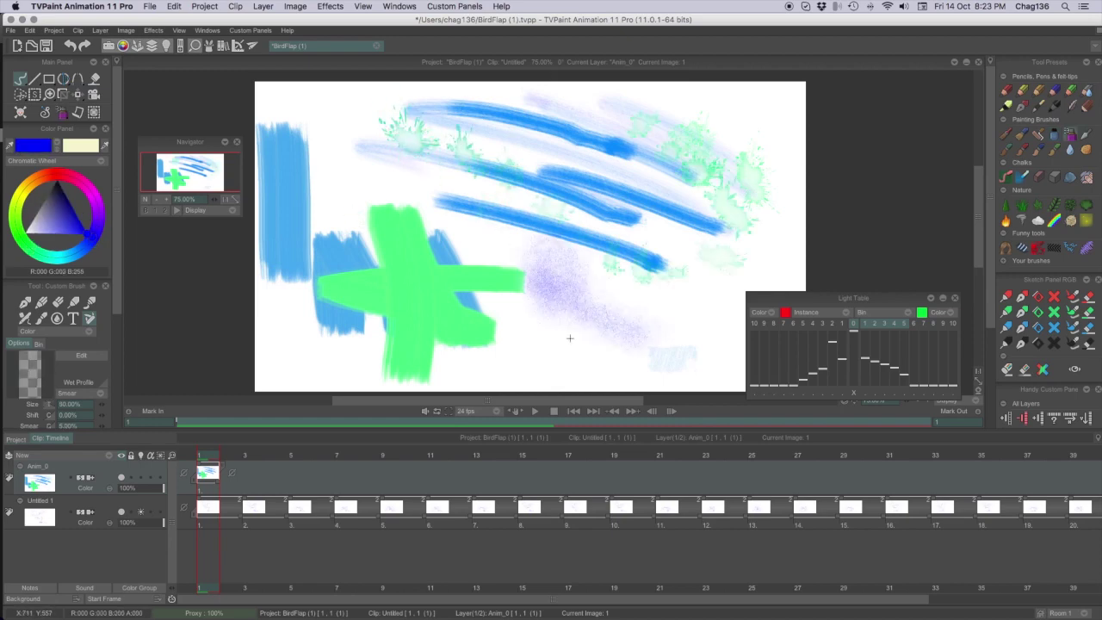
pyautogui.moveTo(568, 338)
pyautogui.mouseDown()
pyautogui.moveTo(518, 329)
pyautogui.moveTo(526, 318)
pyautogui.moveTo(416, 198)
pyautogui.moveTo(402, 239)
pyautogui.moveTo(462, 318)
pyautogui.moveTo(385, 302)
pyautogui.moveTo(371, 333)
pyautogui.moveTo(319, 304)
pyautogui.moveTo(339, 269)
pyautogui.moveTo(294, 391)
pyautogui.moveTo(290, 355)
pyautogui.moveTo(470, 385)
pyautogui.moveTo(444, 336)
pyautogui.mouseUp()
pyautogui.moveTo(492, 282)
pyautogui.mouseDown()
pyautogui.moveTo(599, 325)
pyautogui.moveTo(716, 310)
pyautogui.moveTo(699, 319)
pyautogui.moveTo(759, 203)
pyautogui.mouseUp()
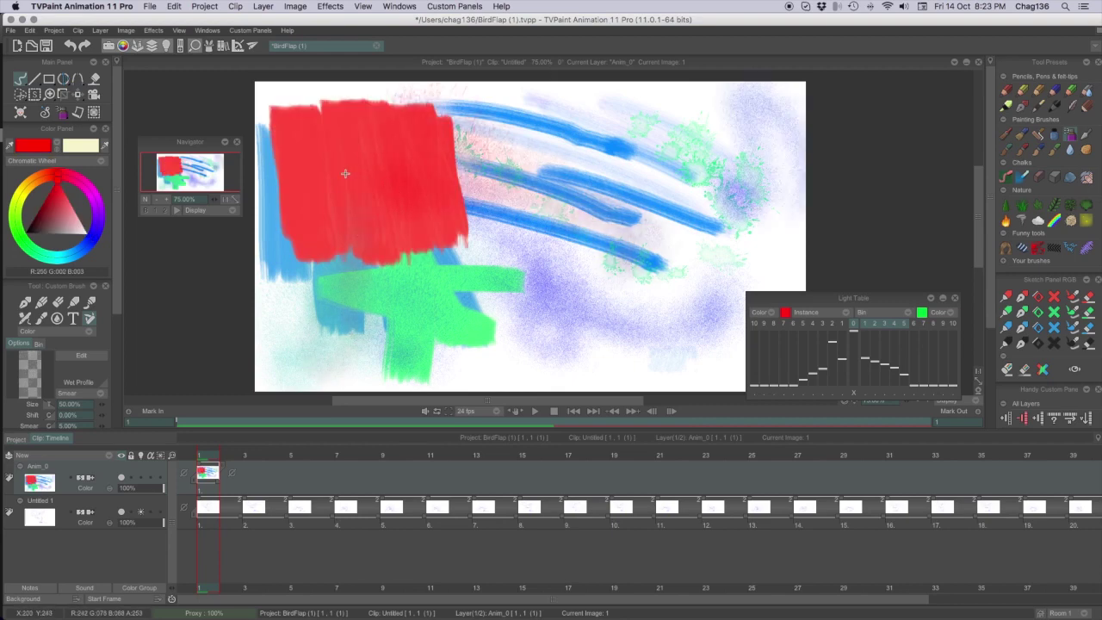
pyautogui.moveTo(447, 159)
pyautogui.mouseDown()
pyautogui.moveTo(542, 215)
pyautogui.moveTo(620, 284)
pyautogui.moveTo(629, 236)
pyautogui.moveTo(489, 299)
pyautogui.mouseUp()
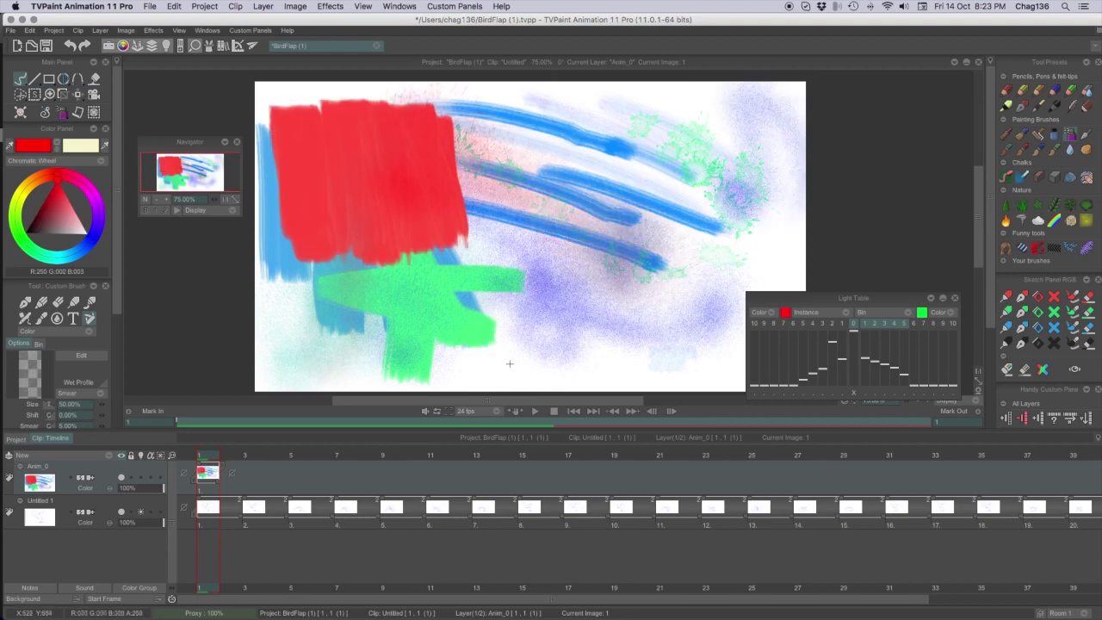
# Smudge the blue diagonals and the red block's edge, and paint translucent red strokes beside them with a 205% Alpha Max brush.
pyautogui.click(1085, 135)
pyautogui.moveTo(653, 212)
pyautogui.mouseDown()
pyautogui.moveTo(644, 249)
pyautogui.moveTo(633, 210)
pyautogui.moveTo(600, 216)
pyautogui.moveTo(611, 211)
pyautogui.moveTo(563, 176)
pyautogui.moveTo(384, 156)
pyautogui.moveTo(347, 214)
pyautogui.moveTo(482, 185)
pyautogui.moveTo(457, 179)
pyautogui.moveTo(478, 212)
pyautogui.moveTo(455, 200)
pyautogui.moveTo(477, 176)
pyautogui.moveTo(432, 226)
pyautogui.moveTo(469, 214)
pyautogui.moveTo(466, 164)
pyautogui.moveTo(443, 216)
pyautogui.mouseUp()
pyautogui.click(1004, 152)
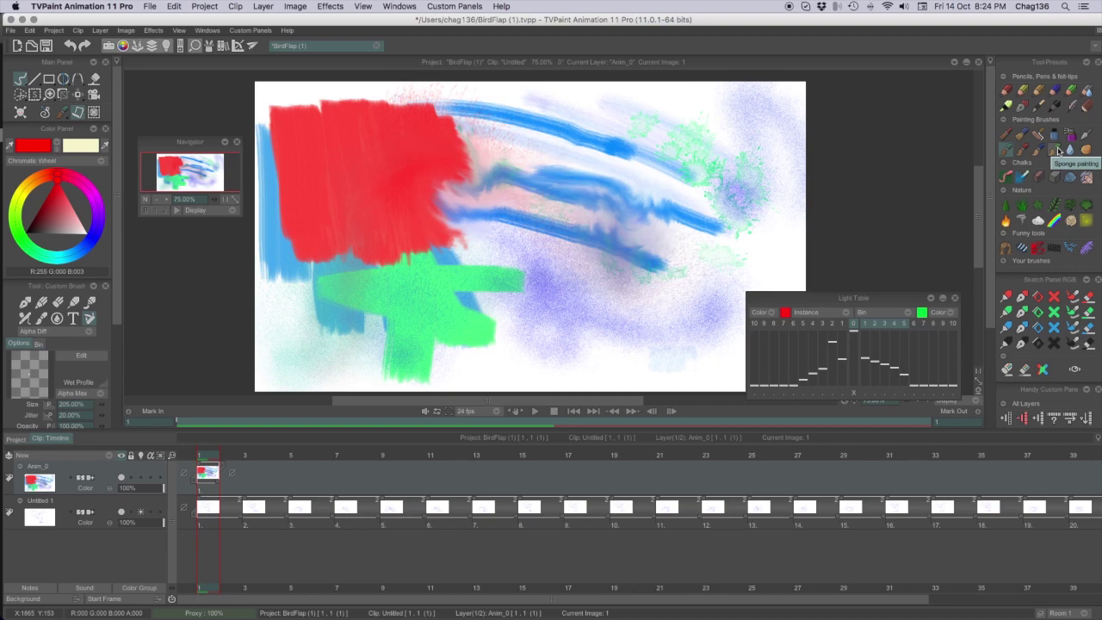
pyautogui.moveTo(712, 157); pyautogui.dragTo(684, 185)
pyautogui.moveTo(671, 142); pyautogui.dragTo(692, 271)
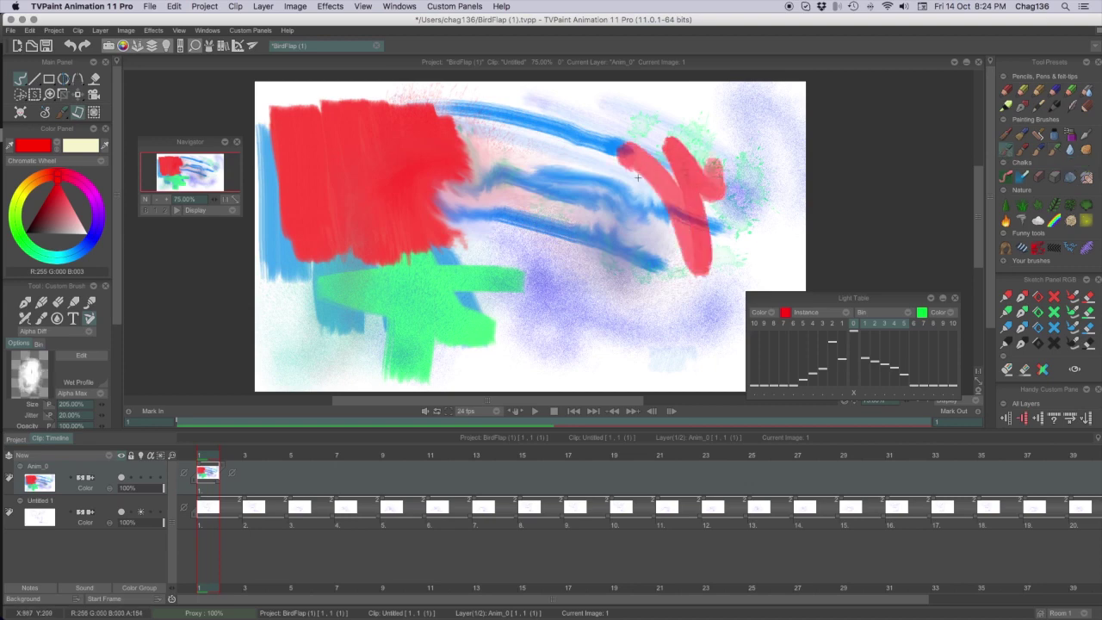
pyautogui.moveTo(620, 150); pyautogui.dragTo(654, 202)
pyautogui.moveTo(659, 207)
pyautogui.mouseDown()
pyautogui.moveTo(671, 309)
pyautogui.moveTo(651, 266)
pyautogui.moveTo(652, 320)
pyautogui.moveTo(484, 339)
pyautogui.mouseUp()
pyautogui.moveTo(693, 368); pyautogui.dragTo(555, 373)
# Dab cloudy red watercolour over the blue diagonals and the lower-left corner with a 100% Alpha Max custom brush.
pyautogui.click(1038, 174)
pyautogui.moveTo(749, 222)
pyautogui.mouseDown()
pyautogui.moveTo(700, 295)
pyautogui.moveTo(631, 254)
pyautogui.moveTo(549, 258)
pyautogui.moveTo(647, 328)
pyautogui.moveTo(501, 266)
pyautogui.moveTo(478, 213)
pyautogui.moveTo(580, 264)
pyautogui.moveTo(532, 235)
pyautogui.mouseUp()
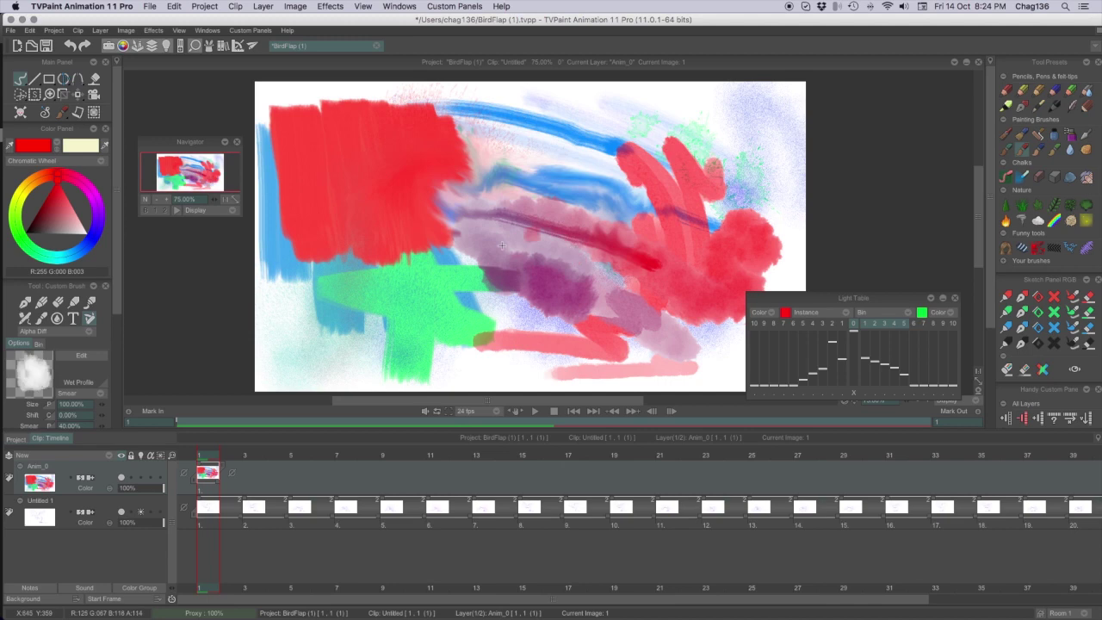
pyautogui.click(557, 301)
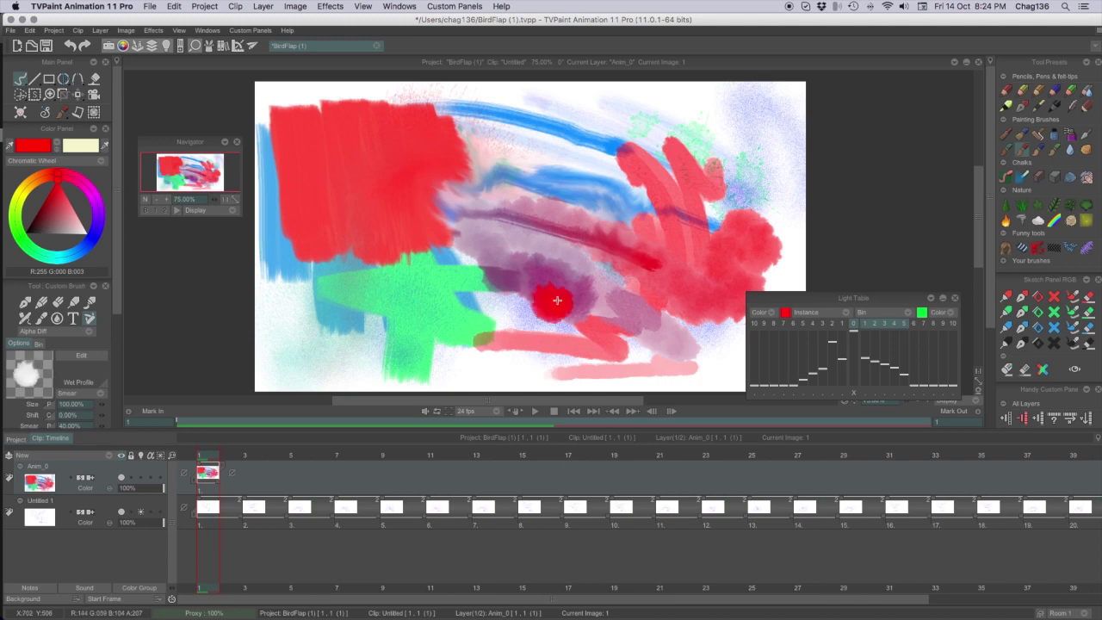
pyautogui.moveTo(592, 186)
pyautogui.mouseDown()
pyautogui.moveTo(550, 172)
pyautogui.moveTo(532, 148)
pyautogui.mouseUp()
pyautogui.moveTo(443, 319)
pyautogui.mouseDown()
pyautogui.moveTo(416, 322)
pyautogui.moveTo(384, 302)
pyautogui.moveTo(377, 340)
pyautogui.moveTo(313, 296)
pyautogui.moveTo(336, 312)
pyautogui.moveTo(325, 319)
pyautogui.moveTo(338, 314)
pyautogui.moveTo(302, 329)
pyautogui.moveTo(308, 361)
pyautogui.moveTo(440, 366)
pyautogui.moveTo(263, 374)
pyautogui.mouseUp()
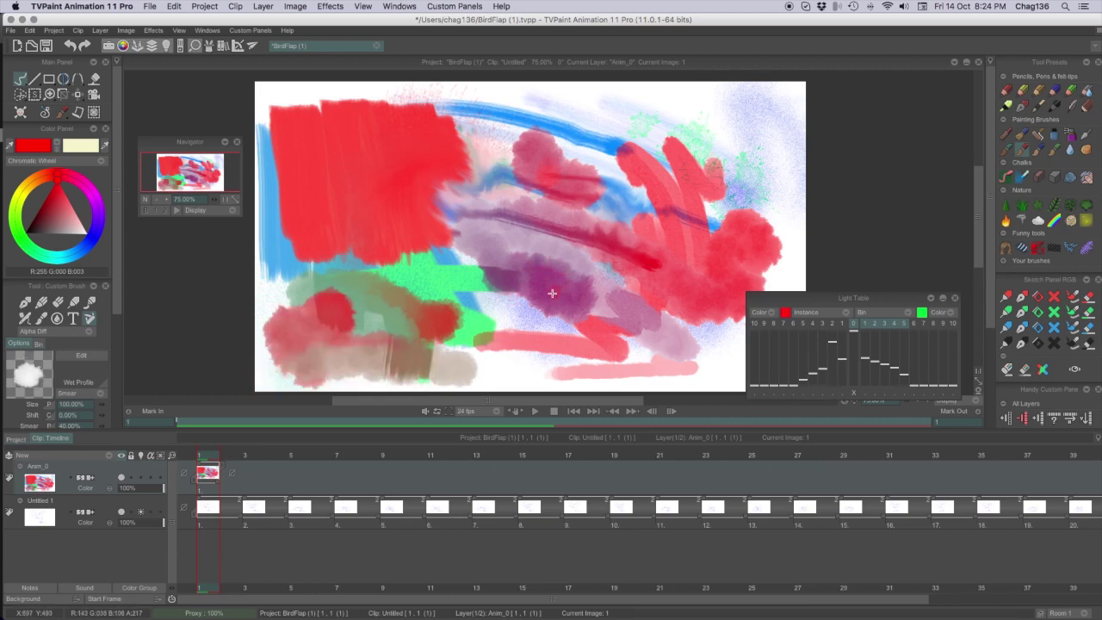
# Paint wet-edged red strokes along the lower canvas with a 50% Alpha brush, and blend soft clouds over the upper half with a 100% brush.
pyautogui.click(1029, 152)
pyautogui.moveTo(657, 198)
pyautogui.mouseDown()
pyautogui.moveTo(680, 239)
pyautogui.moveTo(627, 242)
pyautogui.moveTo(708, 368)
pyautogui.moveTo(669, 342)
pyautogui.moveTo(679, 379)
pyautogui.moveTo(632, 329)
pyautogui.moveTo(372, 272)
pyautogui.moveTo(475, 294)
pyautogui.moveTo(553, 380)
pyautogui.moveTo(482, 301)
pyautogui.moveTo(515, 366)
pyautogui.moveTo(423, 365)
pyautogui.mouseUp()
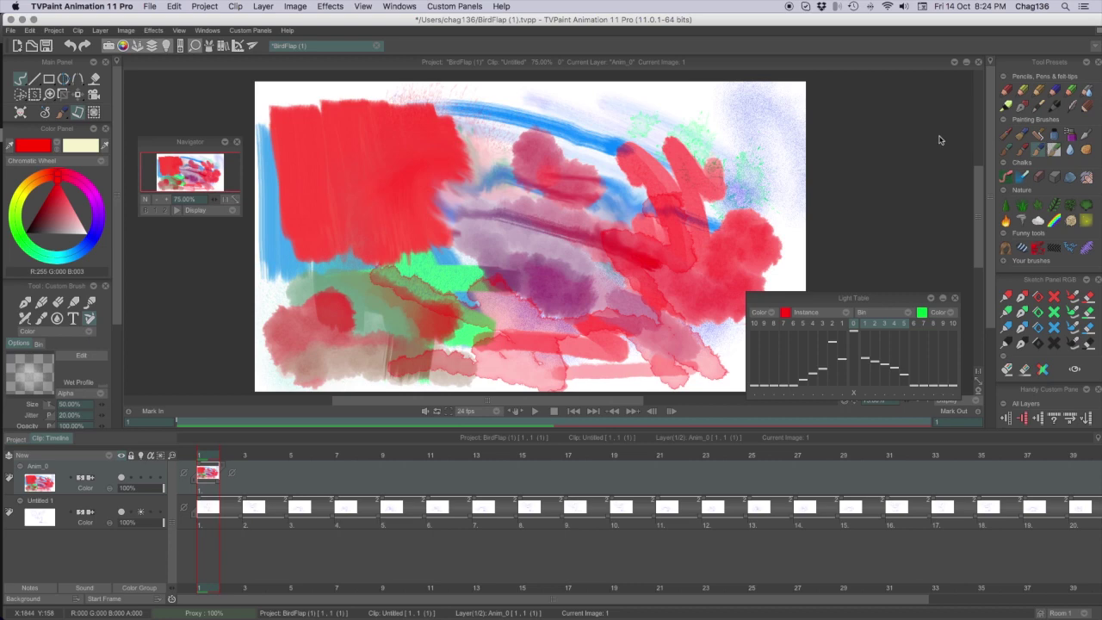
pyautogui.moveTo(557, 131)
pyautogui.mouseDown()
pyautogui.moveTo(621, 168)
pyautogui.moveTo(522, 189)
pyautogui.moveTo(585, 338)
pyautogui.moveTo(475, 366)
pyautogui.moveTo(379, 198)
pyautogui.moveTo(491, 151)
pyautogui.moveTo(631, 179)
pyautogui.moveTo(556, 95)
pyautogui.mouseUp()
pyautogui.moveTo(675, 112)
pyautogui.mouseDown()
pyautogui.moveTo(634, 101)
pyautogui.moveTo(521, 116)
pyautogui.moveTo(468, 216)
pyautogui.moveTo(368, 238)
pyautogui.moveTo(417, 226)
pyautogui.moveTo(519, 129)
pyautogui.moveTo(383, 97)
pyautogui.moveTo(537, 134)
pyautogui.moveTo(297, 192)
pyautogui.mouseUp()
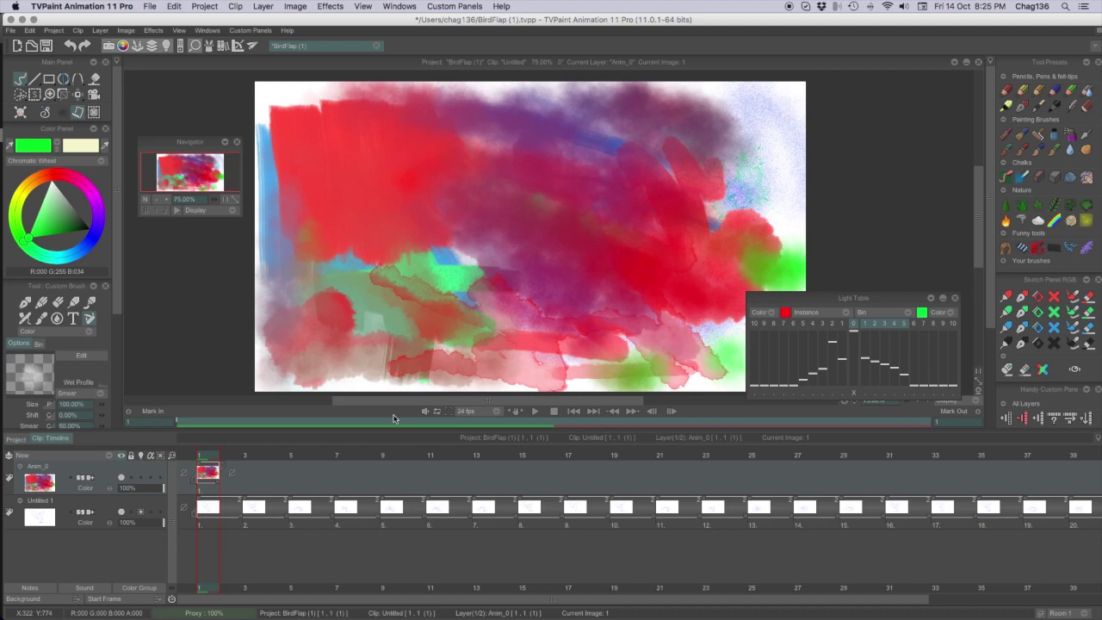
# Smear the wet paint diagonally across the canvas with a size 50 special brush in Shift mode.
pyautogui.moveTo(694, 148); pyautogui.dragTo(557, 170)
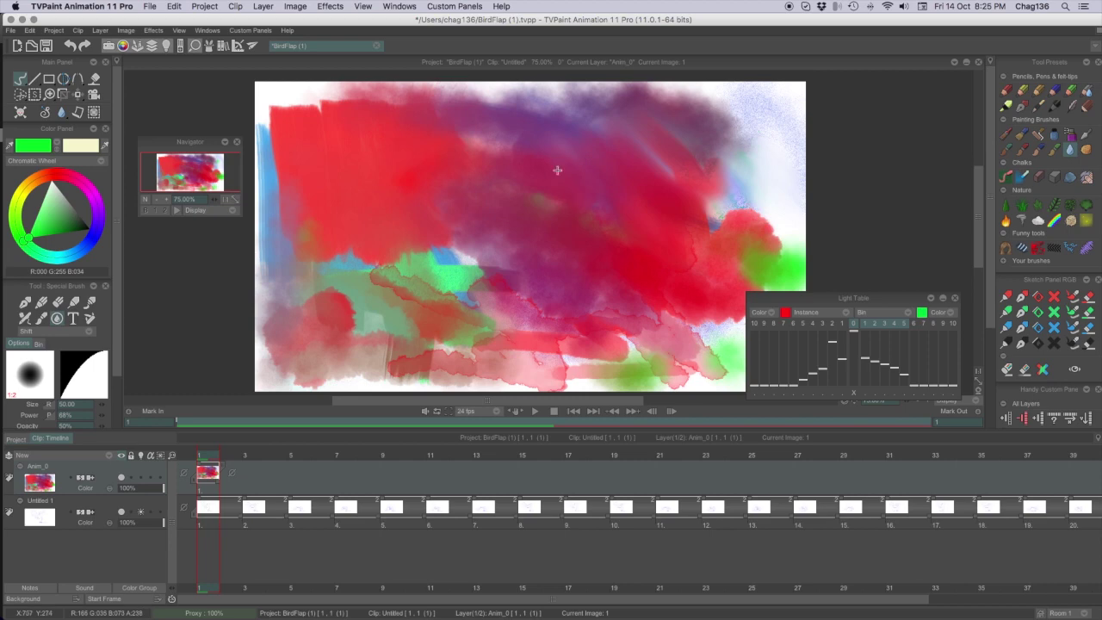
pyautogui.moveTo(483, 229)
pyautogui.mouseDown()
pyautogui.moveTo(452, 236)
pyautogui.moveTo(390, 289)
pyautogui.moveTo(405, 227)
pyautogui.moveTo(405, 252)
pyautogui.moveTo(450, 301)
pyautogui.moveTo(336, 247)
pyautogui.moveTo(392, 302)
pyautogui.moveTo(411, 349)
pyautogui.moveTo(369, 327)
pyautogui.moveTo(317, 325)
pyautogui.moveTo(323, 310)
pyautogui.moveTo(388, 363)
pyautogui.moveTo(371, 356)
pyautogui.moveTo(490, 337)
pyautogui.moveTo(393, 333)
pyautogui.moveTo(405, 291)
pyautogui.mouseUp()
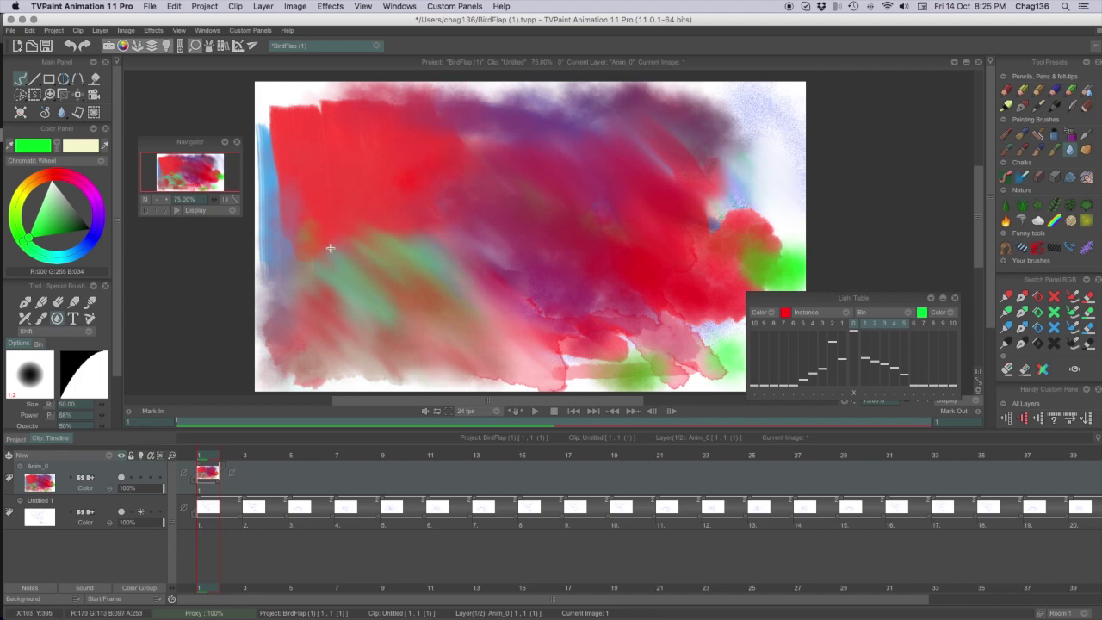
pyautogui.moveTo(330, 248)
pyautogui.mouseDown()
pyautogui.moveTo(411, 226)
pyautogui.moveTo(311, 258)
pyautogui.mouseUp()
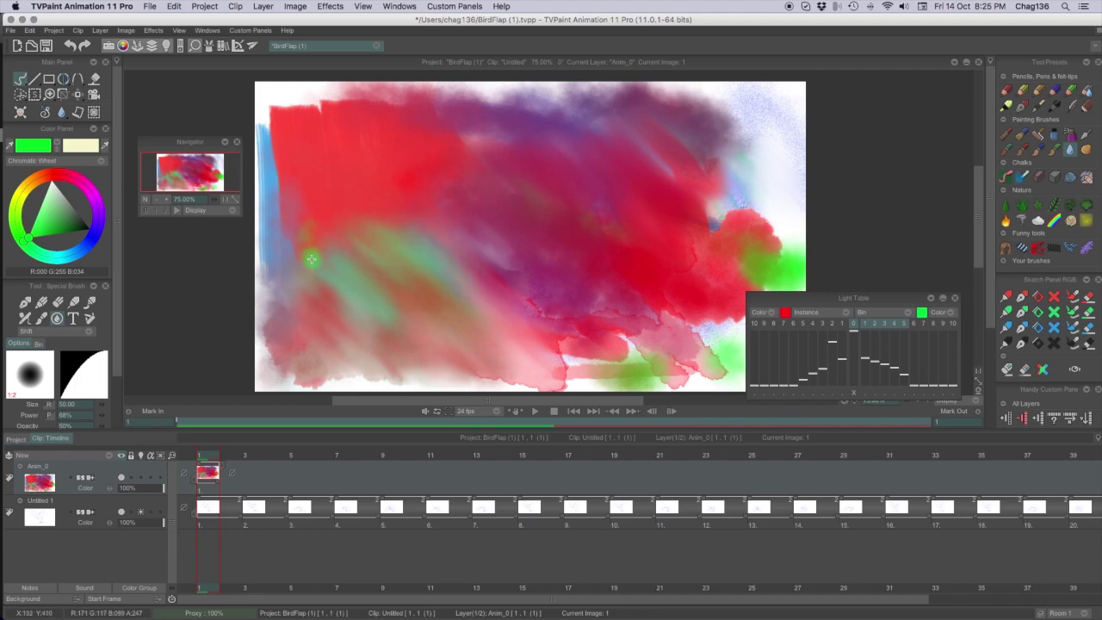
pyautogui.moveTo(631, 349)
pyautogui.mouseDown()
pyautogui.moveTo(594, 339)
pyautogui.moveTo(568, 370)
pyautogui.moveTo(504, 289)
pyautogui.mouseUp()
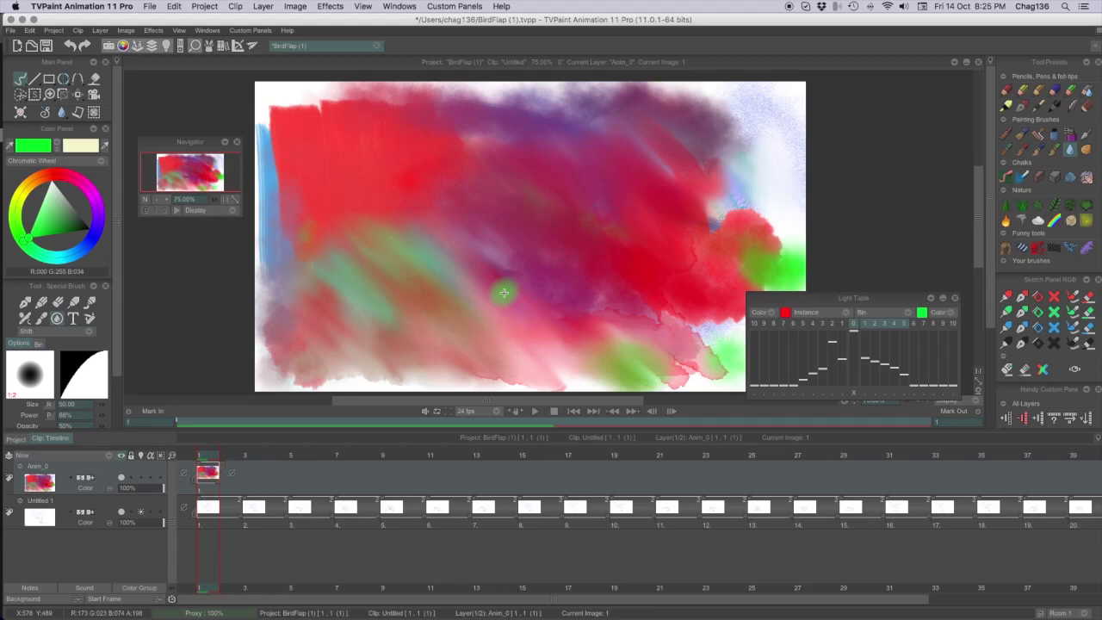
# Draw a bright green chalk zigzag across the painting with a 50% Alpha brush, and add a grainy green chalk streak below it.
pyautogui.click(1005, 176)
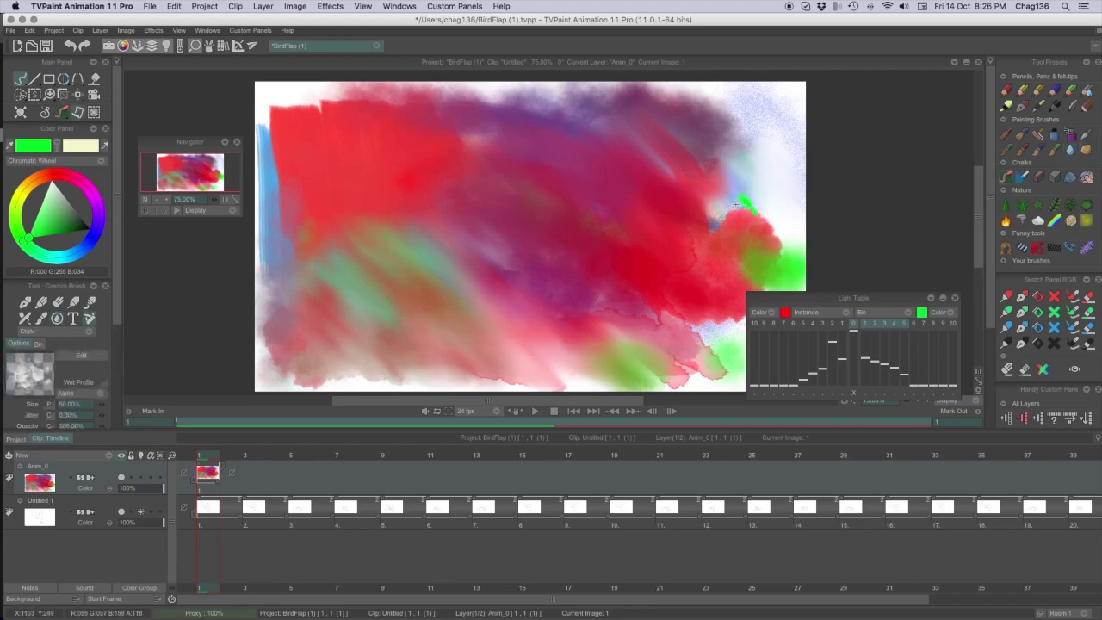
pyautogui.moveTo(737, 203)
pyautogui.mouseDown()
pyautogui.moveTo(662, 193)
pyautogui.moveTo(659, 257)
pyautogui.moveTo(543, 226)
pyautogui.moveTo(287, 202)
pyautogui.moveTo(261, 179)
pyautogui.mouseUp()
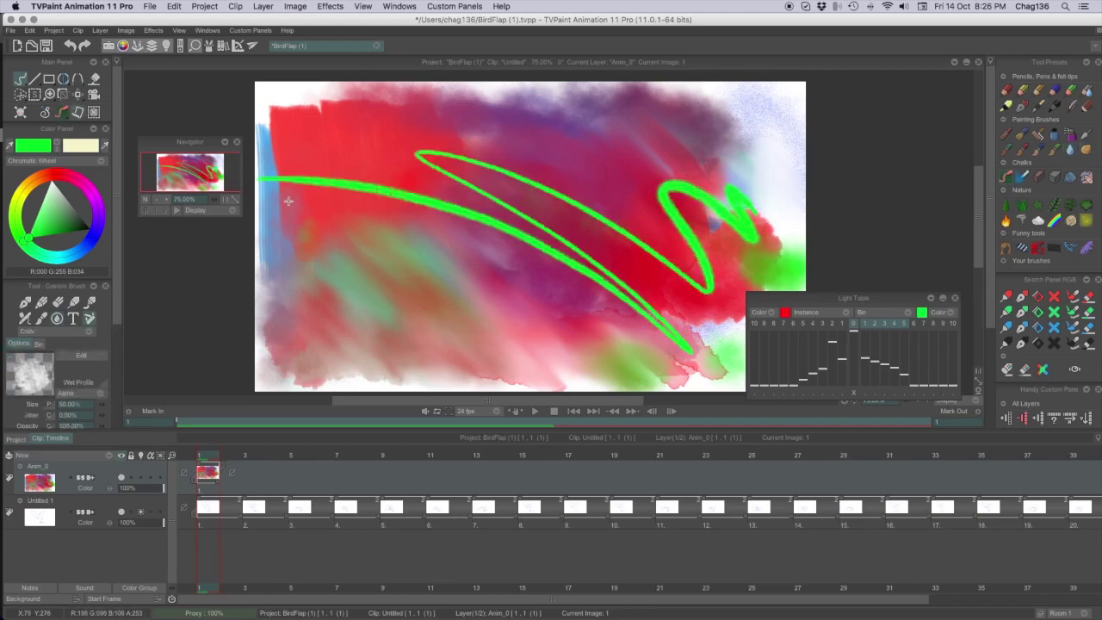
pyautogui.click(1023, 176)
pyautogui.moveTo(572, 308); pyautogui.dragTo(528, 290)
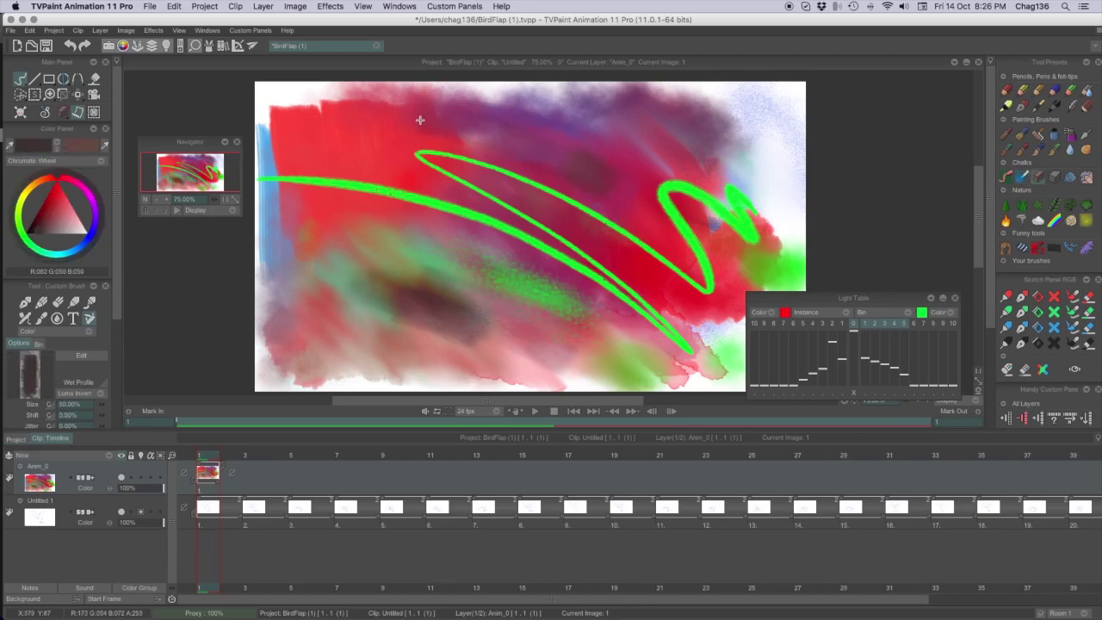
# Rub dark chalk strokes over the left side and upper-right corner of the painting with a 50% Luma Invert brush.
pyautogui.moveTo(389, 148)
pyautogui.mouseDown()
pyautogui.moveTo(357, 155)
pyautogui.moveTo(350, 187)
pyautogui.mouseUp()
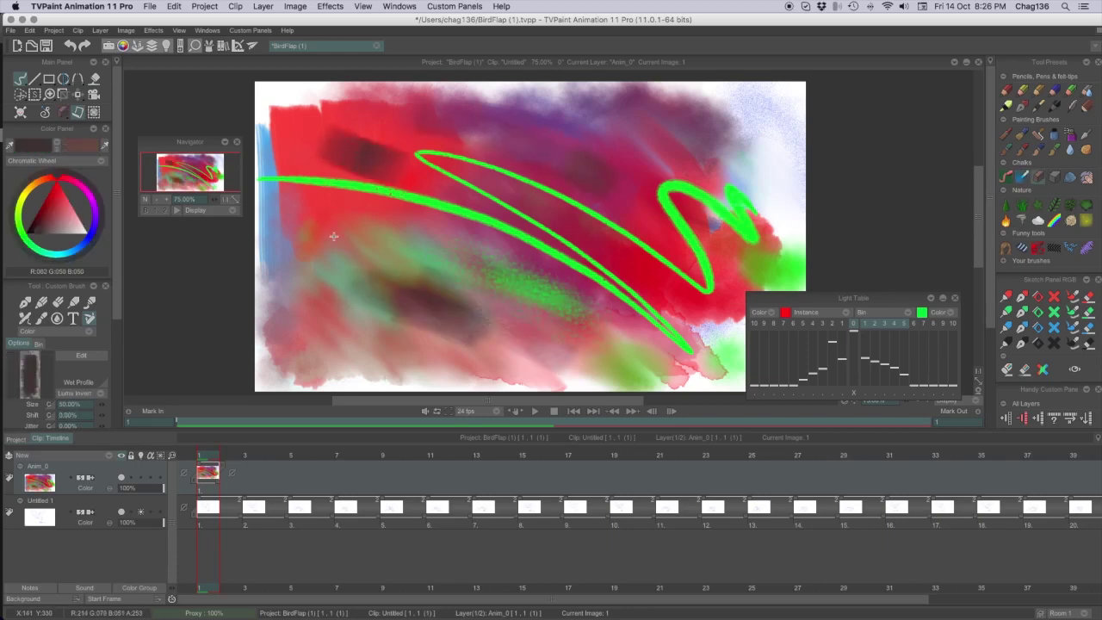
pyautogui.moveTo(333, 236)
pyautogui.mouseDown()
pyautogui.moveTo(442, 314)
pyautogui.moveTo(277, 209)
pyautogui.moveTo(406, 291)
pyautogui.moveTo(286, 225)
pyautogui.moveTo(312, 322)
pyautogui.mouseUp()
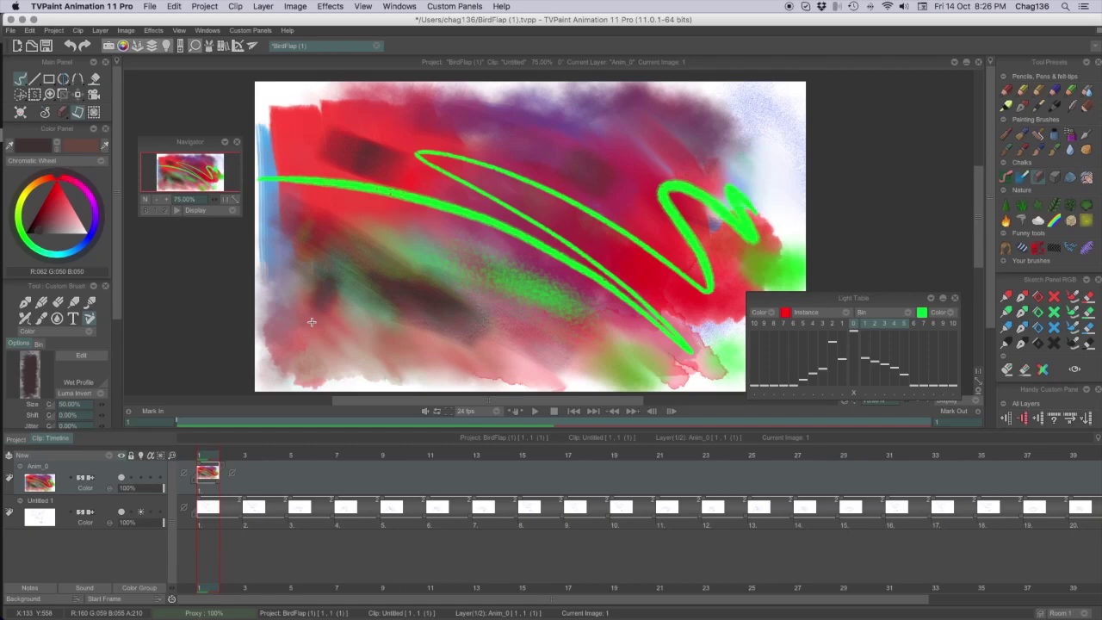
pyautogui.moveTo(775, 185); pyautogui.dragTo(715, 159)
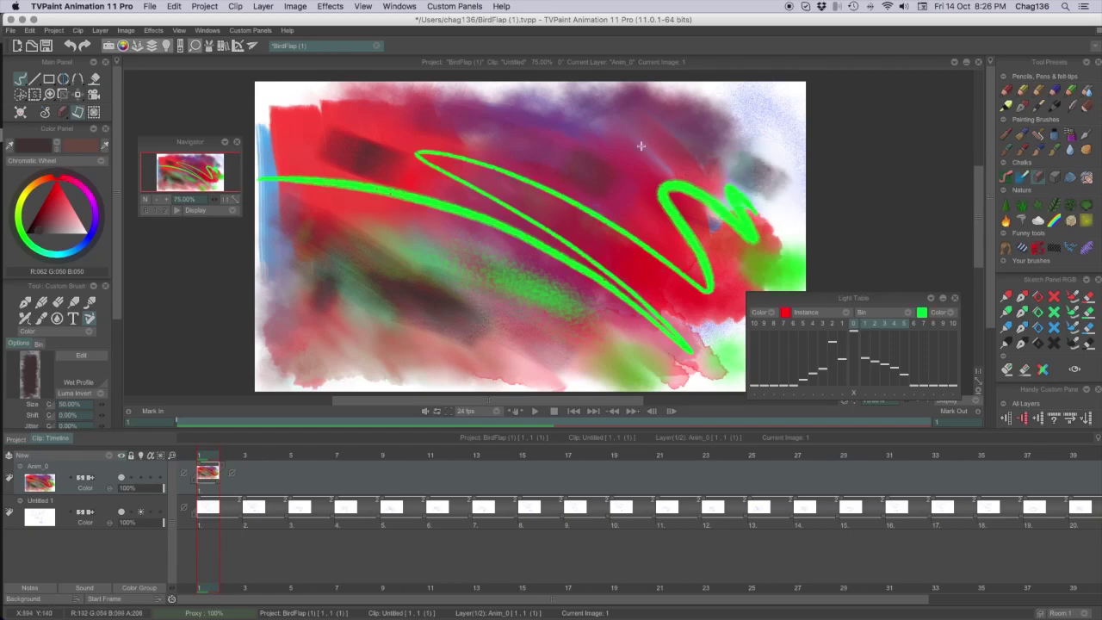
# Shade grainy dark texture over the lower, middle and upper paint with an 80% Alpha chalk brush.
pyautogui.click(1053, 179)
pyautogui.moveTo(564, 372)
pyautogui.mouseDown()
pyautogui.moveTo(548, 345)
pyautogui.moveTo(467, 281)
pyautogui.moveTo(675, 390)
pyautogui.mouseUp()
pyautogui.moveTo(496, 352)
pyautogui.mouseDown()
pyautogui.moveTo(322, 298)
pyautogui.moveTo(527, 372)
pyautogui.moveTo(525, 316)
pyautogui.mouseUp()
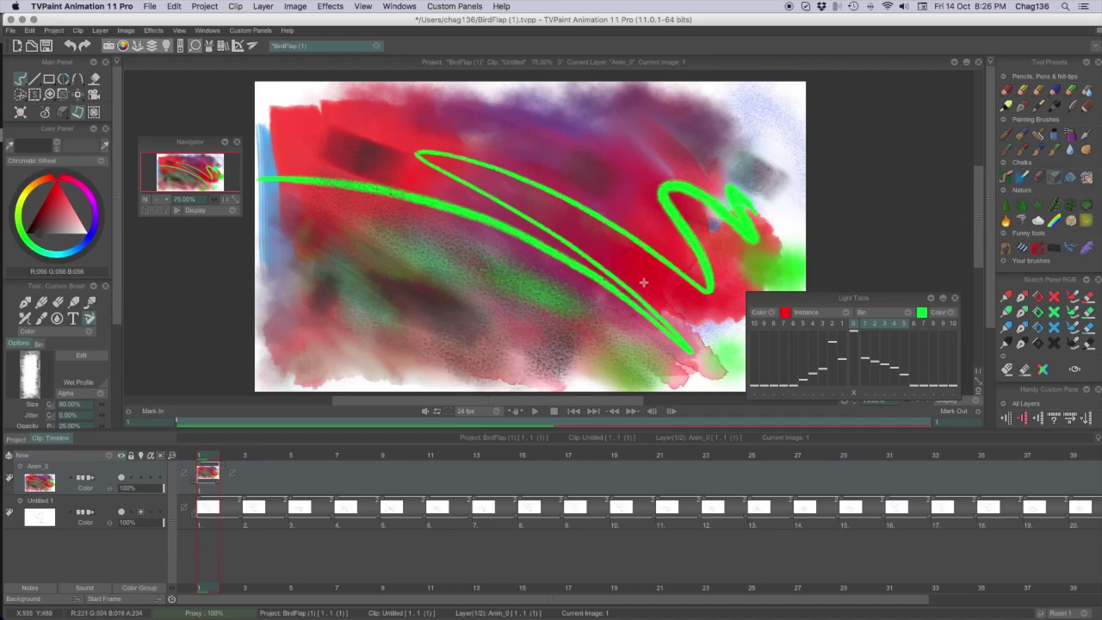
pyautogui.moveTo(614, 263); pyautogui.dragTo(709, 326)
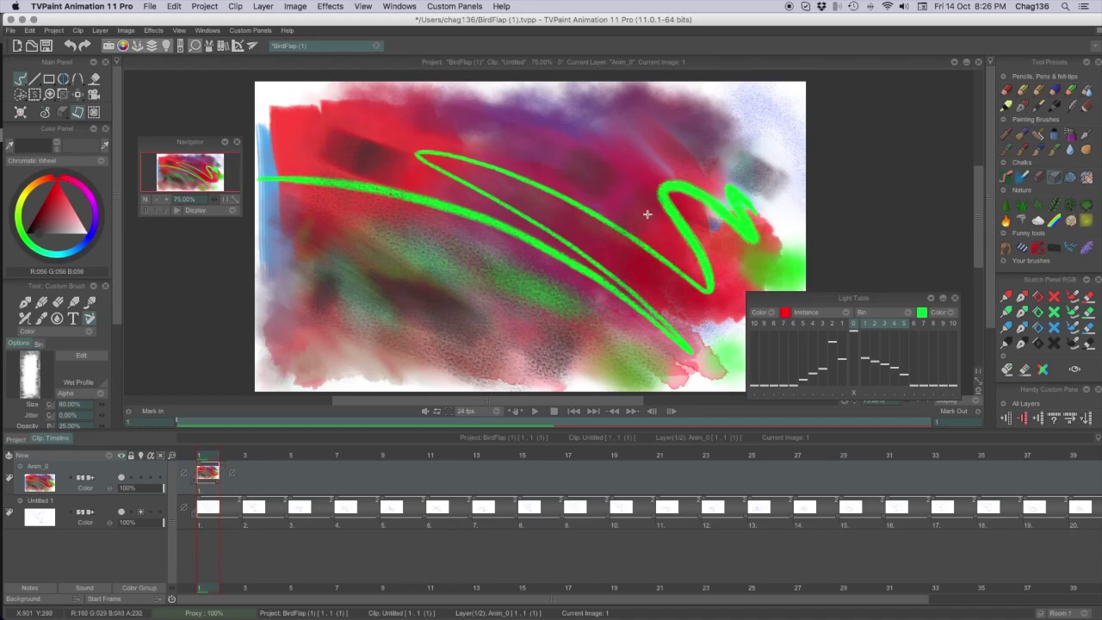
pyautogui.moveTo(600, 190); pyautogui.dragTo(295, 167)
# Lighten patches across the middle of the painting with the Kneaded eraser at 50% size.
pyautogui.click(1069, 177)
pyautogui.moveTo(722, 206)
pyautogui.mouseDown()
pyautogui.moveTo(642, 165)
pyautogui.moveTo(597, 190)
pyautogui.moveTo(634, 225)
pyautogui.moveTo(632, 199)
pyautogui.moveTo(614, 195)
pyautogui.mouseUp()
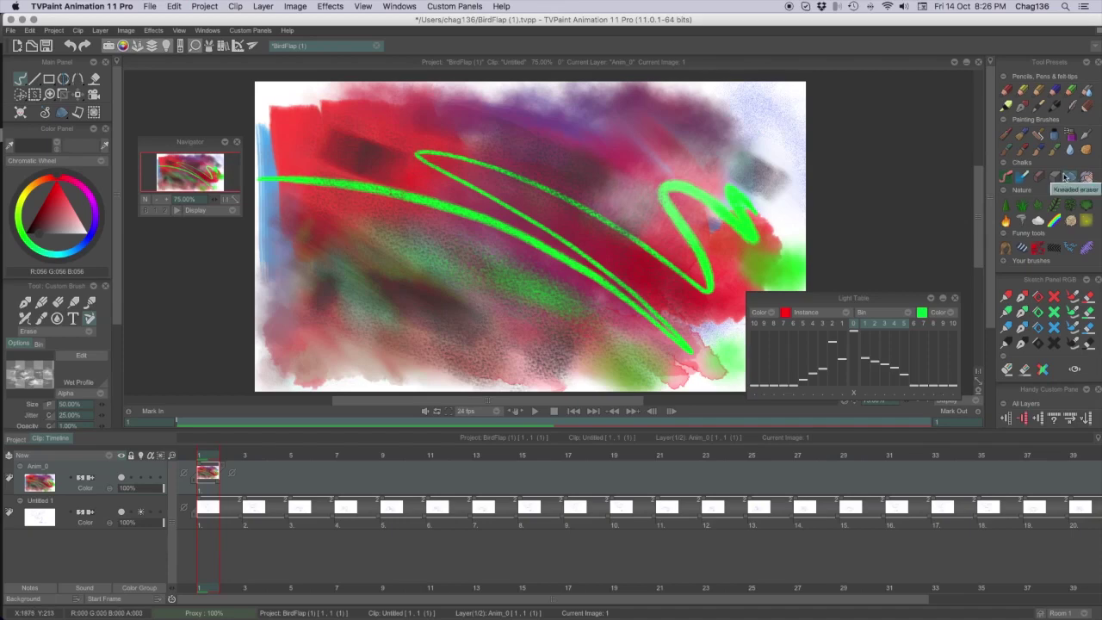
pyautogui.moveTo(470, 265)
pyautogui.mouseDown()
pyautogui.moveTo(484, 271)
pyautogui.moveTo(456, 248)
pyautogui.moveTo(551, 334)
pyautogui.mouseUp()
pyautogui.moveTo(454, 231)
pyautogui.mouseDown()
pyautogui.moveTo(521, 276)
pyautogui.moveTo(509, 177)
pyautogui.moveTo(544, 266)
pyautogui.moveTo(509, 175)
pyautogui.mouseUp()
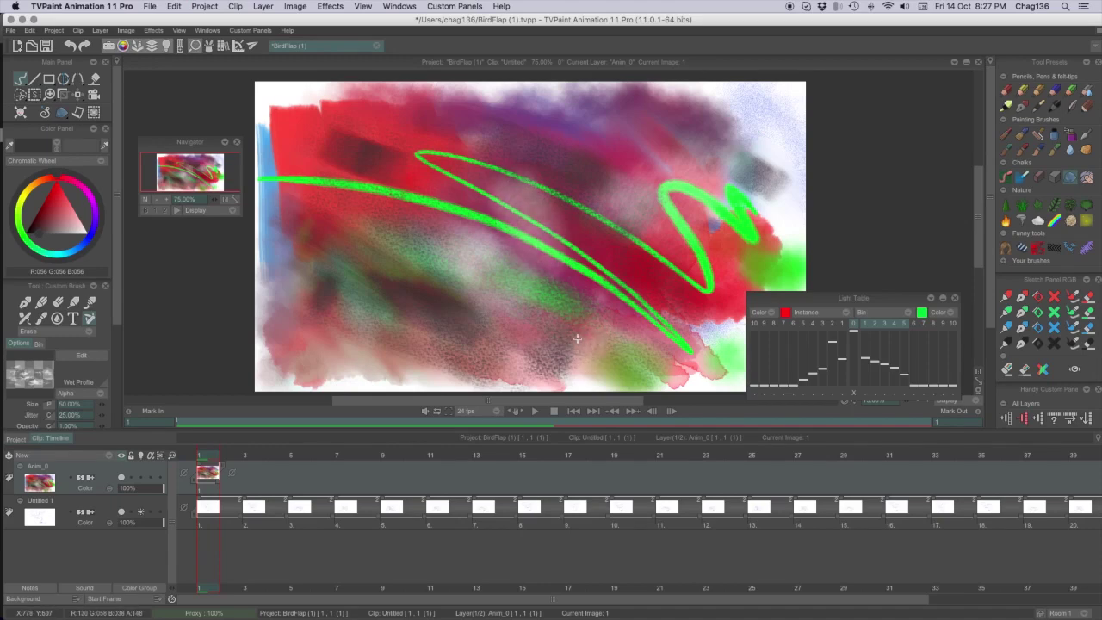
pyautogui.moveTo(367, 170)
pyautogui.mouseDown()
pyautogui.moveTo(387, 186)
pyautogui.moveTo(377, 191)
pyautogui.moveTo(426, 219)
pyautogui.mouseUp()
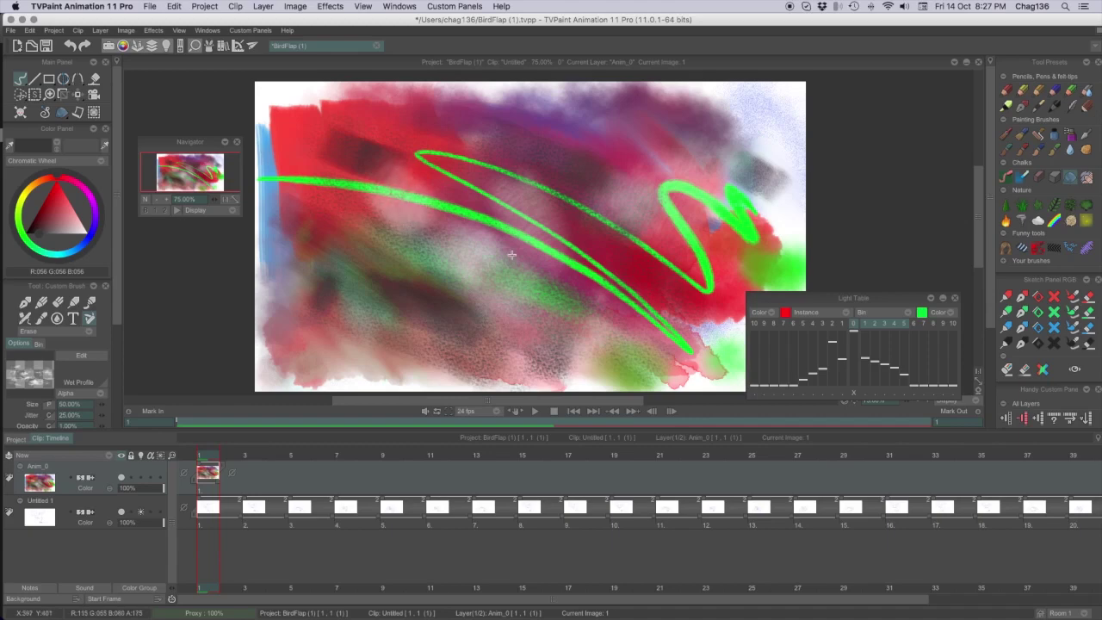
# Blend away a section of the green zigzag and smudge its rightmost loop with a size 100 special brush.
pyautogui.click(1086, 177)
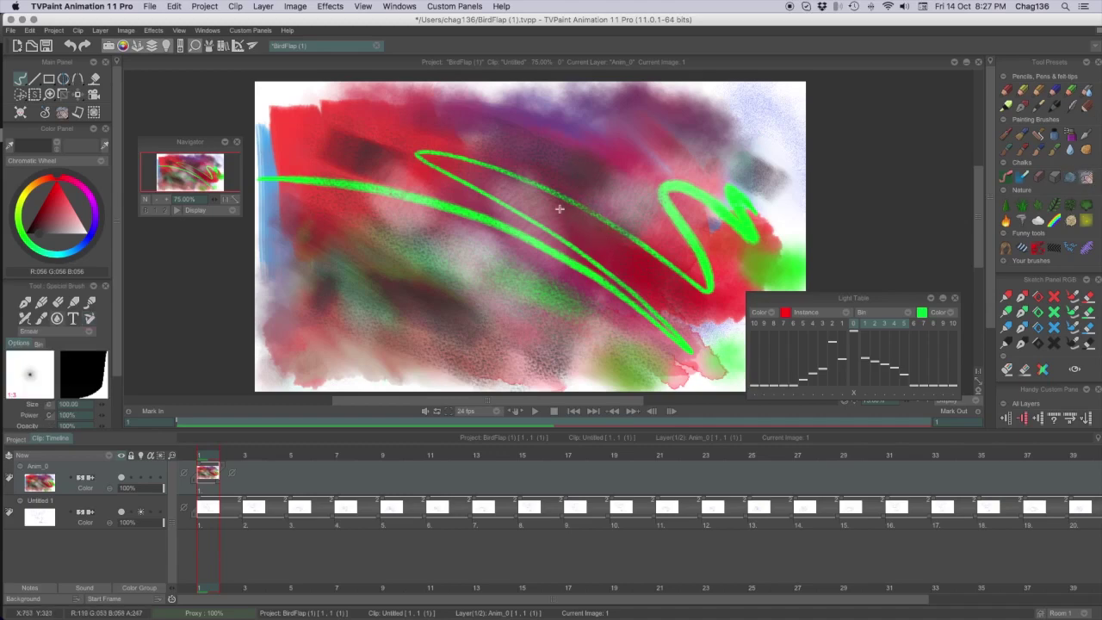
pyautogui.moveTo(602, 222); pyautogui.dragTo(581, 208)
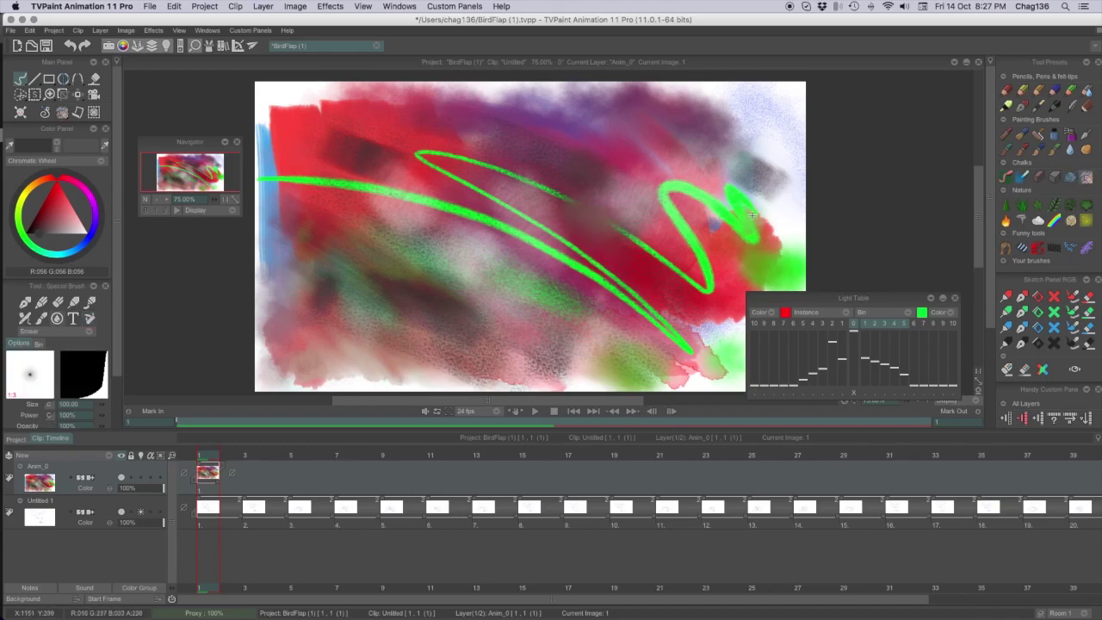
pyautogui.moveTo(750, 220); pyautogui.dragTo(716, 180)
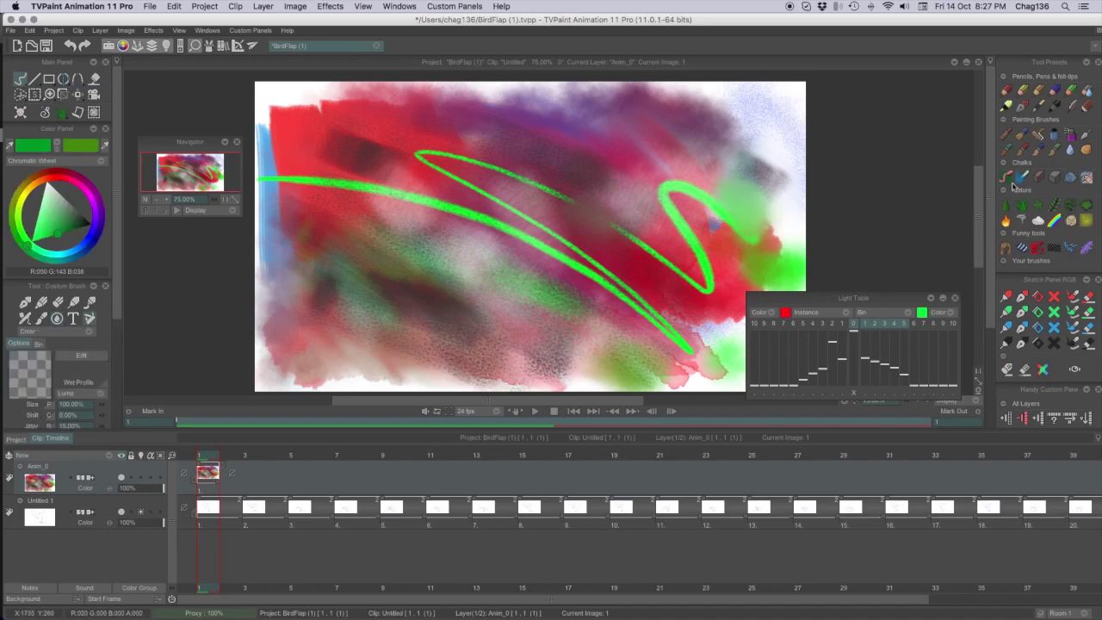
# Paint green grass tufts along the lower canvas and in the upper-right corner with the Nature grass brush.
pyautogui.click(1021, 208)
pyautogui.moveTo(590, 324)
pyautogui.mouseDown()
pyautogui.moveTo(401, 313)
pyautogui.moveTo(565, 315)
pyautogui.moveTo(559, 344)
pyautogui.moveTo(611, 372)
pyautogui.moveTo(284, 369)
pyautogui.moveTo(610, 375)
pyautogui.mouseUp()
pyautogui.moveTo(723, 116); pyautogui.dragTo(785, 159)
# Paint a cluster of dark green leaves above the zigzag's right bend with the Nature leaf brush at 50% size.
pyautogui.click(1020, 136)
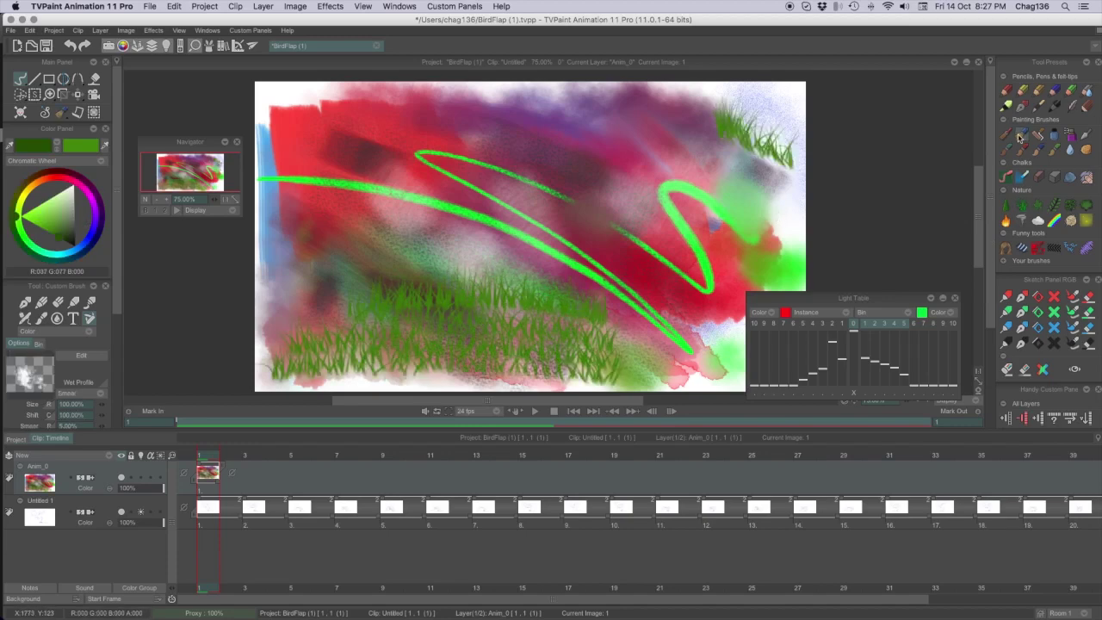
pyautogui.click(1023, 209)
pyautogui.click(1039, 206)
pyautogui.moveTo(703, 142)
pyautogui.mouseDown()
pyautogui.moveTo(689, 166)
pyautogui.moveTo(714, 142)
pyautogui.moveTo(615, 121)
pyautogui.mouseUp()
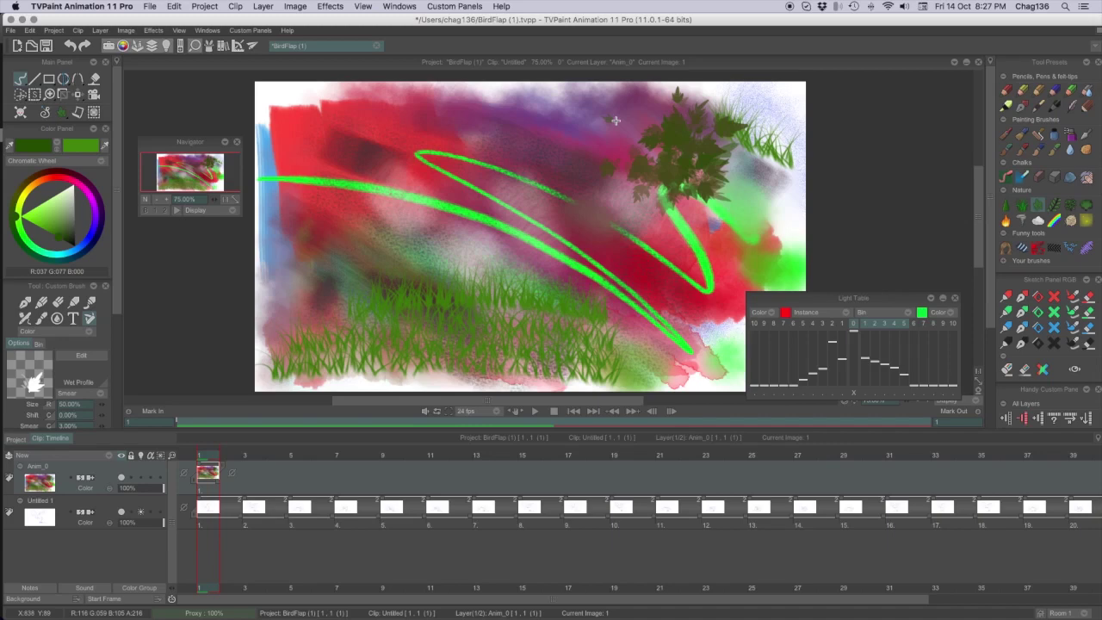
# Copy a green patch of the painting as a custom brush, and sweep broad zigzag strokes across the canvas with it at 100% size.
pyautogui.click(34, 93)
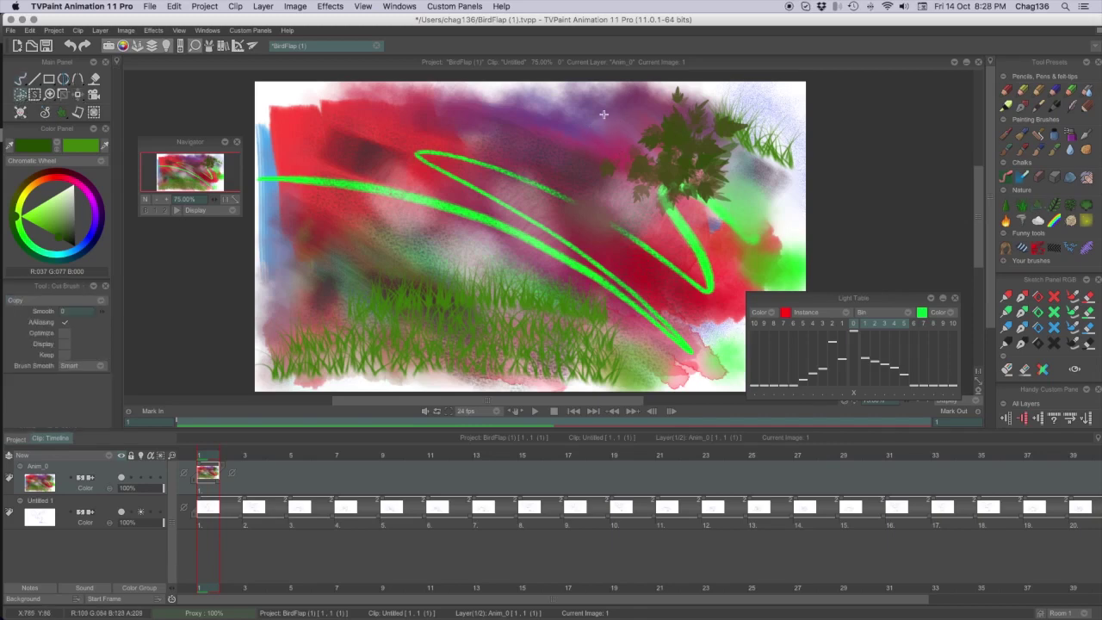
pyautogui.moveTo(694, 375)
pyautogui.mouseDown()
pyautogui.moveTo(739, 322)
pyautogui.moveTo(720, 391)
pyautogui.moveTo(699, 377)
pyautogui.mouseUp()
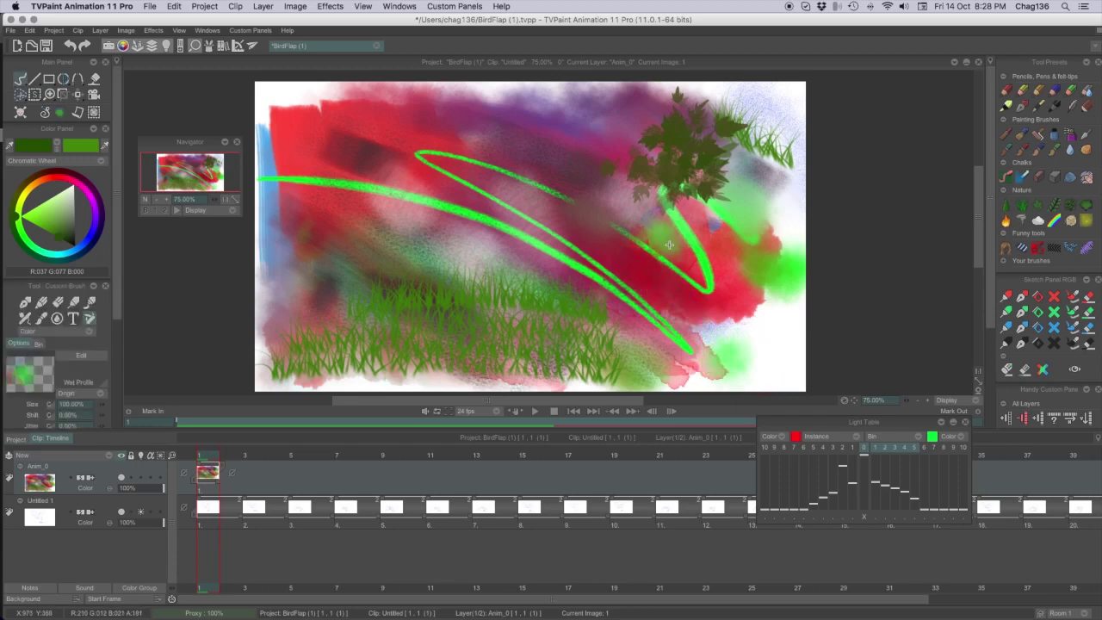
pyautogui.moveTo(669, 244)
pyautogui.mouseDown()
pyautogui.moveTo(361, 155)
pyautogui.moveTo(336, 228)
pyautogui.moveTo(344, 332)
pyautogui.moveTo(267, 345)
pyautogui.mouseUp()
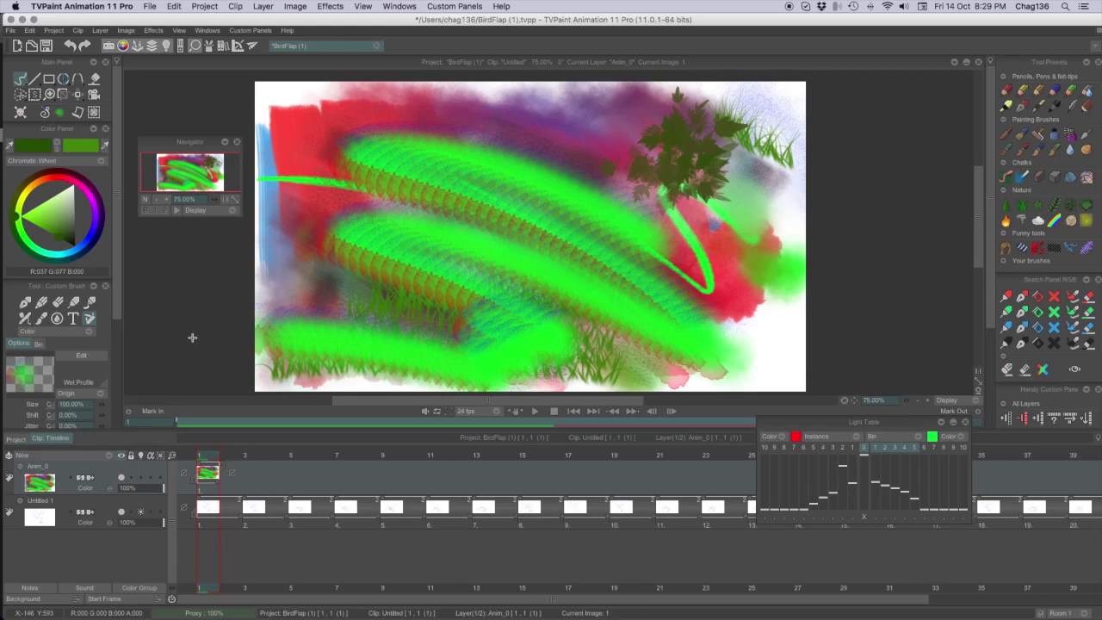
# Paint winding brown strands over the right half of the painting with the Funny tools hair brush in Luma mode.
pyautogui.click(1005, 247)
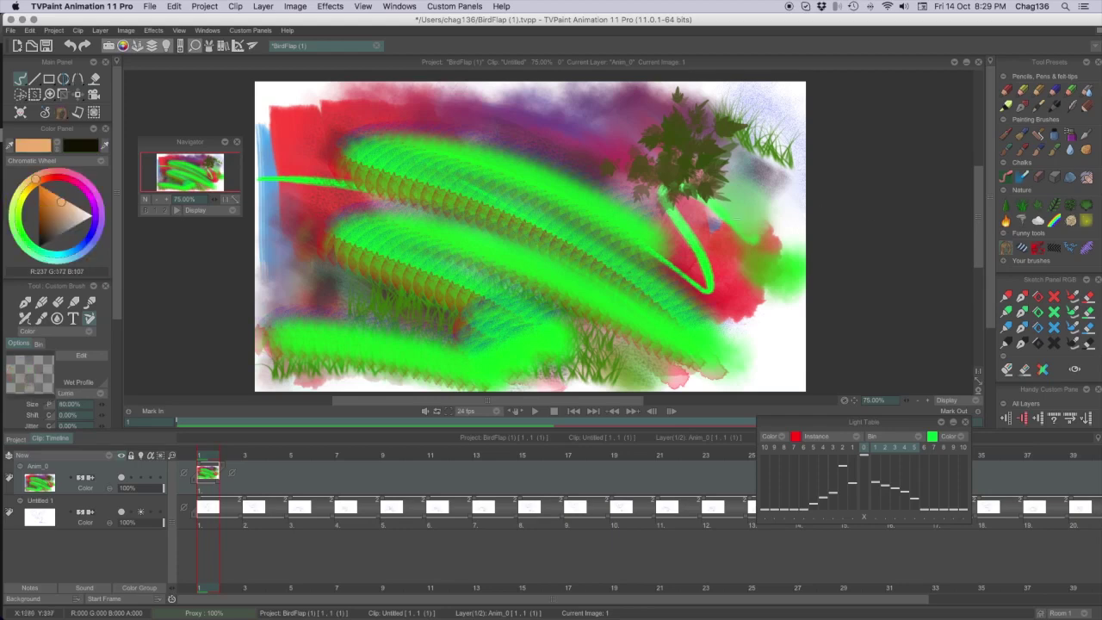
pyautogui.moveTo(740, 218); pyautogui.dragTo(753, 327)
pyautogui.moveTo(676, 267); pyautogui.dragTo(727, 389)
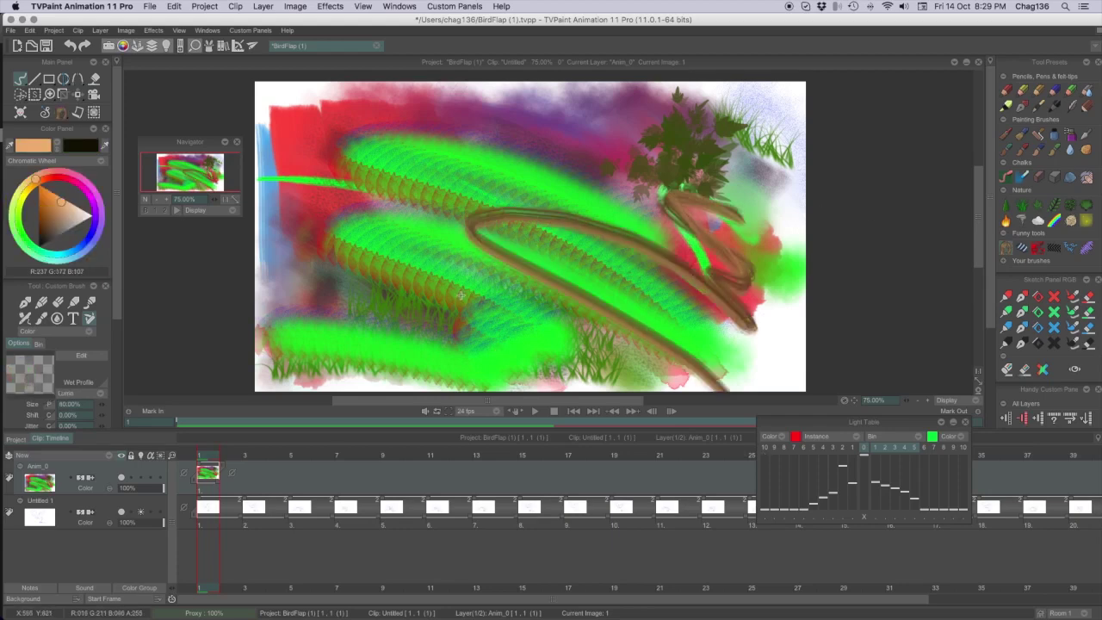
# Paint more brown hair-brush strands down the lower middle and left half of the painting, including a tall stroke near the left edge.
pyautogui.moveTo(479, 262)
pyautogui.mouseDown()
pyautogui.moveTo(538, 354)
pyautogui.moveTo(513, 289)
pyautogui.moveTo(553, 387)
pyautogui.mouseUp()
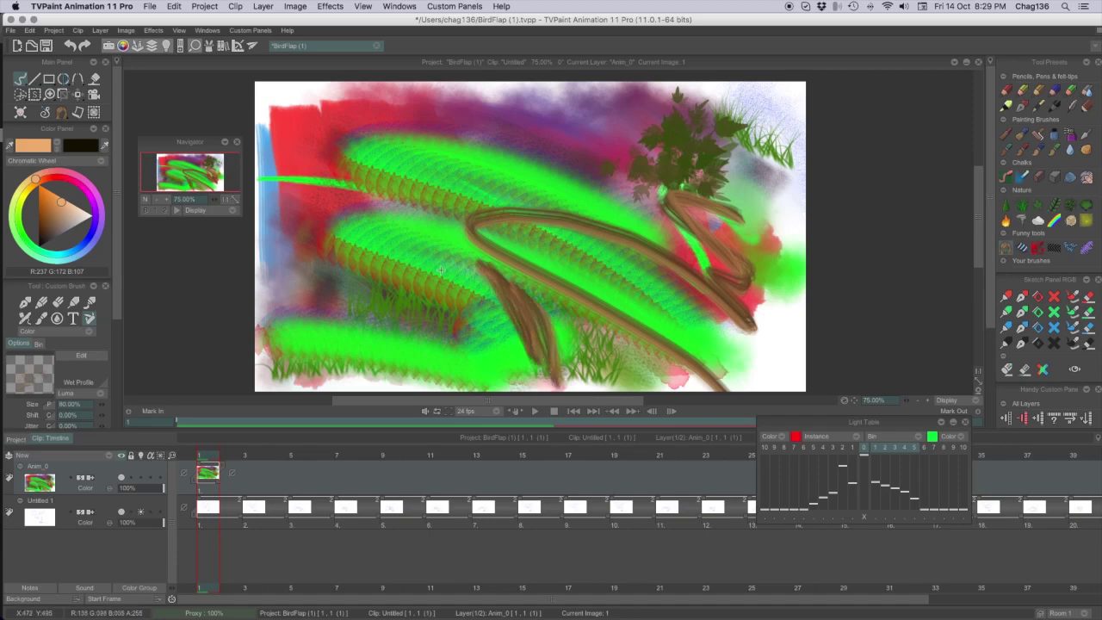
pyautogui.moveTo(396, 194)
pyautogui.mouseDown()
pyautogui.moveTo(432, 276)
pyautogui.moveTo(391, 226)
pyautogui.moveTo(393, 198)
pyautogui.moveTo(398, 342)
pyautogui.moveTo(383, 212)
pyautogui.moveTo(405, 247)
pyautogui.moveTo(376, 365)
pyautogui.mouseUp()
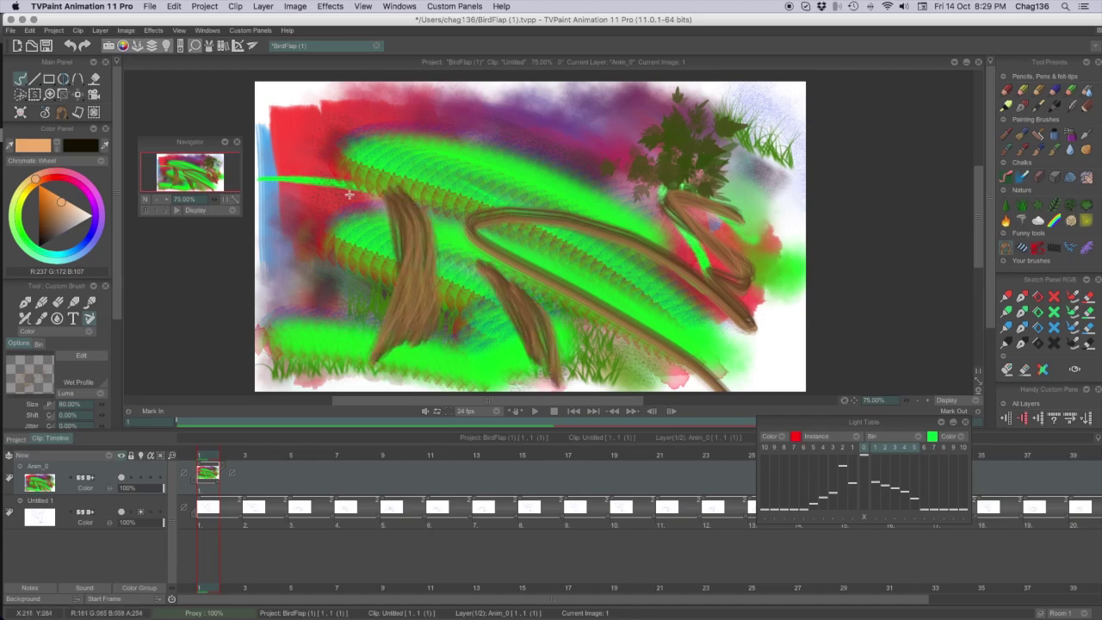
pyautogui.moveTo(375, 185)
pyautogui.mouseDown()
pyautogui.moveTo(375, 213)
pyautogui.moveTo(315, 257)
pyautogui.moveTo(377, 332)
pyautogui.moveTo(344, 366)
pyautogui.mouseUp()
pyautogui.moveTo(293, 108); pyautogui.dragTo(323, 379)
# Splatter red blots over the leaves and down the right side with the Funny tools splatter brush, and paint a looping blue-white tube across the middle.
pyautogui.click(1037, 248)
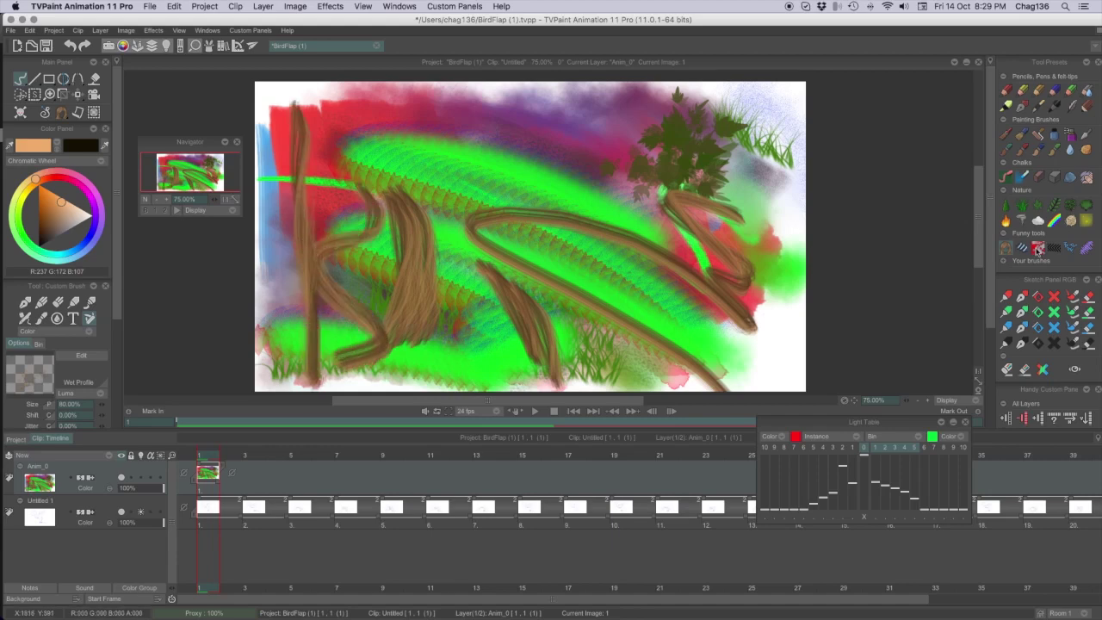
pyautogui.moveTo(675, 97)
pyautogui.mouseDown()
pyautogui.moveTo(693, 185)
pyautogui.moveTo(689, 366)
pyautogui.mouseUp()
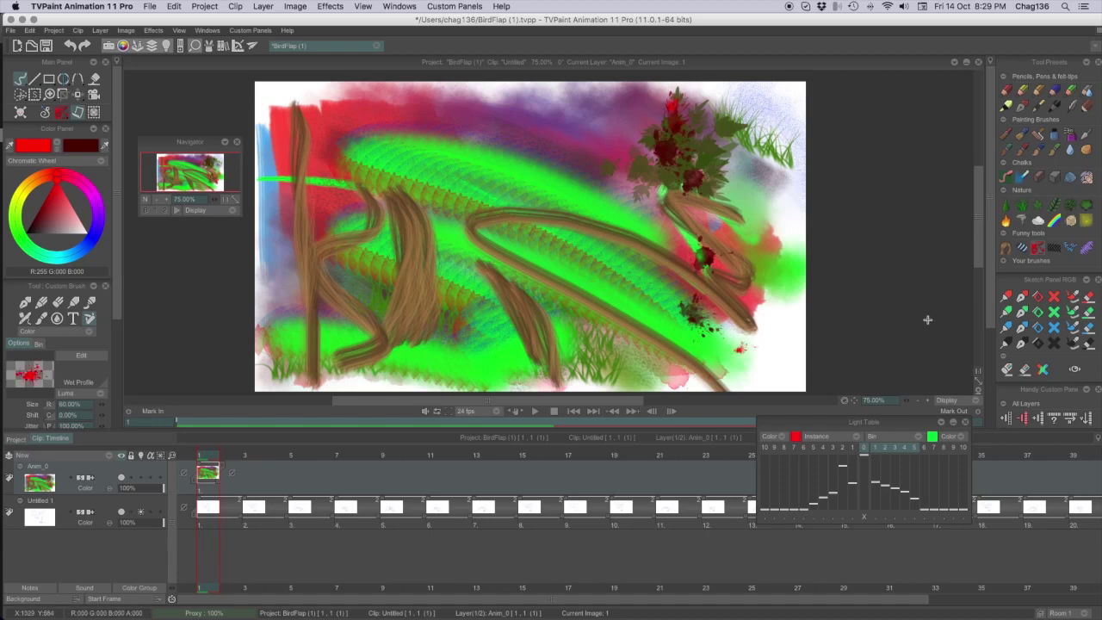
pyautogui.click(1021, 248)
pyautogui.moveTo(555, 108)
pyautogui.mouseDown()
pyautogui.moveTo(561, 362)
pyautogui.moveTo(491, 247)
pyautogui.moveTo(451, 227)
pyautogui.moveTo(458, 320)
pyautogui.moveTo(467, 299)
pyautogui.moveTo(367, 380)
pyautogui.mouseUp()
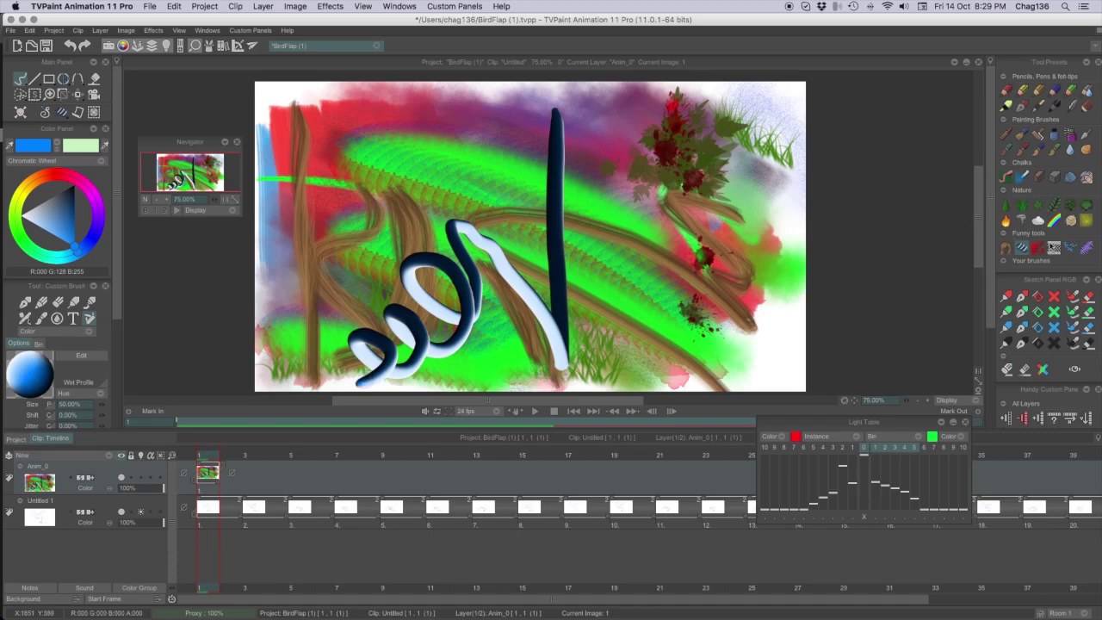
# Paint winding black chevron tracks across the right and middle of the canvas with the Funny tools arrow-pattern brush.
pyautogui.click(1055, 248)
pyautogui.moveTo(594, 151); pyautogui.dragTo(664, 176)
pyautogui.moveTo(773, 310)
pyautogui.mouseDown()
pyautogui.moveTo(746, 275)
pyautogui.moveTo(699, 253)
pyautogui.moveTo(520, 234)
pyautogui.moveTo(456, 179)
pyautogui.moveTo(337, 218)
pyautogui.moveTo(400, 271)
pyautogui.mouseUp()
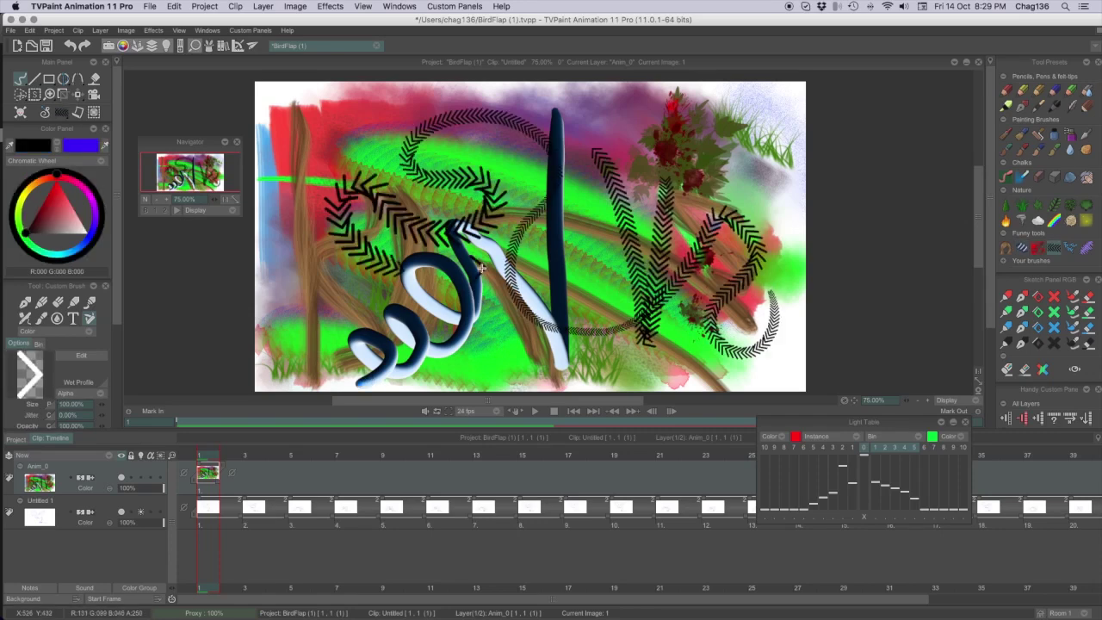
# Paint a wide looping rainbow band from the canvas's right edge to its upper-left corner with the Nature rainbow brush.
pyautogui.click(1053, 220)
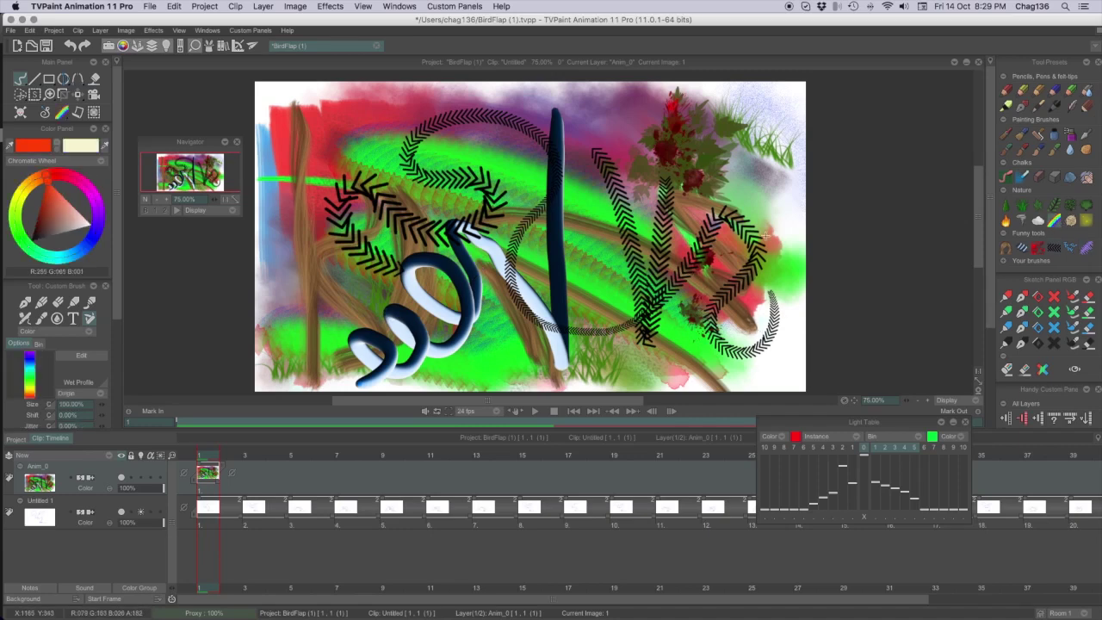
pyautogui.moveTo(796, 296)
pyautogui.mouseDown()
pyautogui.moveTo(684, 331)
pyautogui.moveTo(663, 321)
pyautogui.moveTo(602, 99)
pyautogui.moveTo(536, 340)
pyautogui.moveTo(495, 90)
pyautogui.moveTo(297, 320)
pyautogui.mouseUp()
pyautogui.moveTo(311, 251)
pyautogui.mouseDown()
pyautogui.moveTo(289, 120)
pyautogui.moveTo(257, 91)
pyautogui.mouseUp()
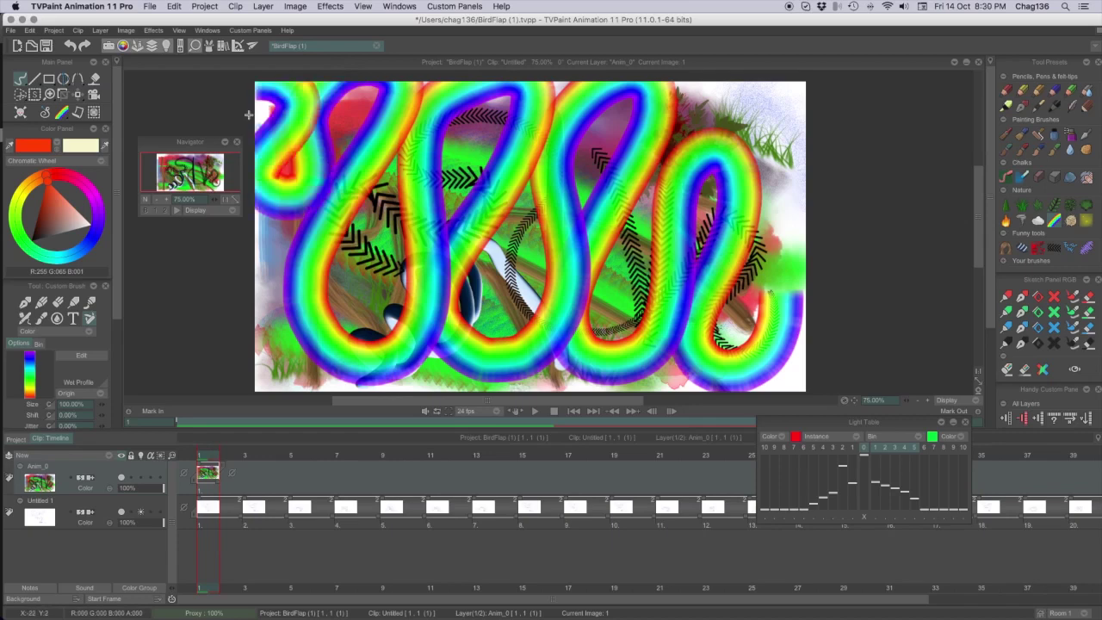